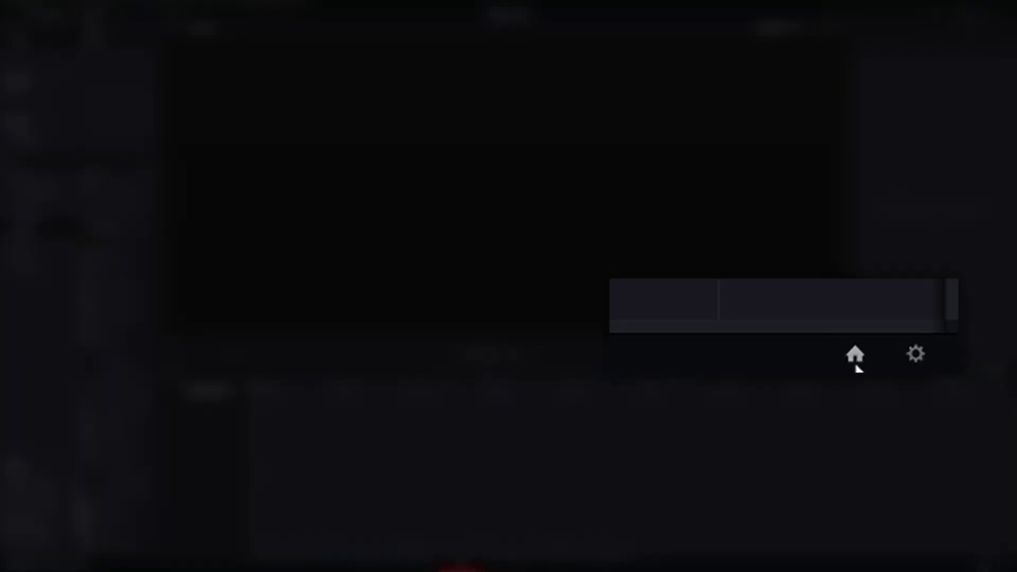
Restore the project archive STOCK FRAME TRANSITIONS Demo.dra into the Local Database library and open the restored project
left_click(855, 358)
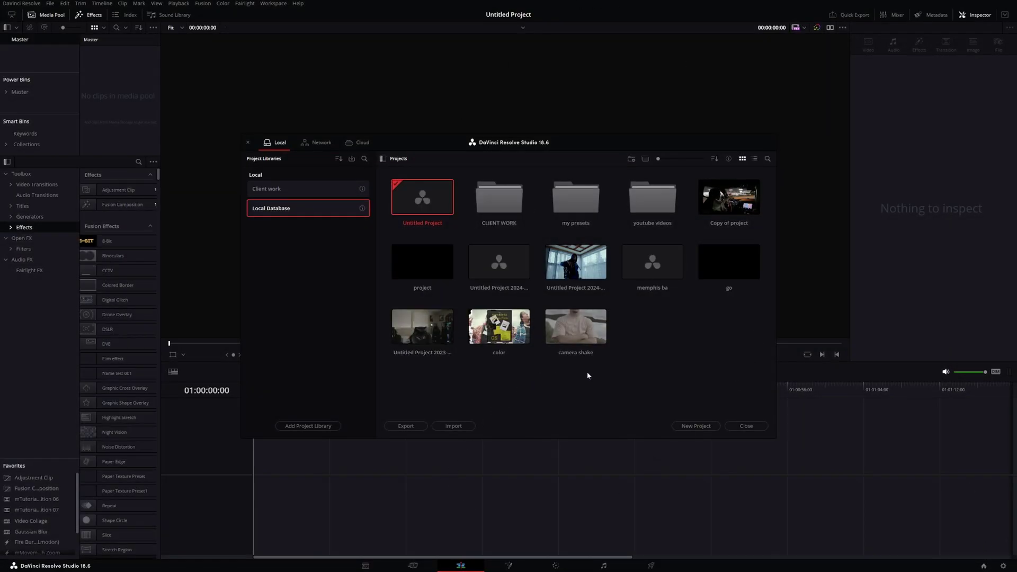
right_click(648, 371)
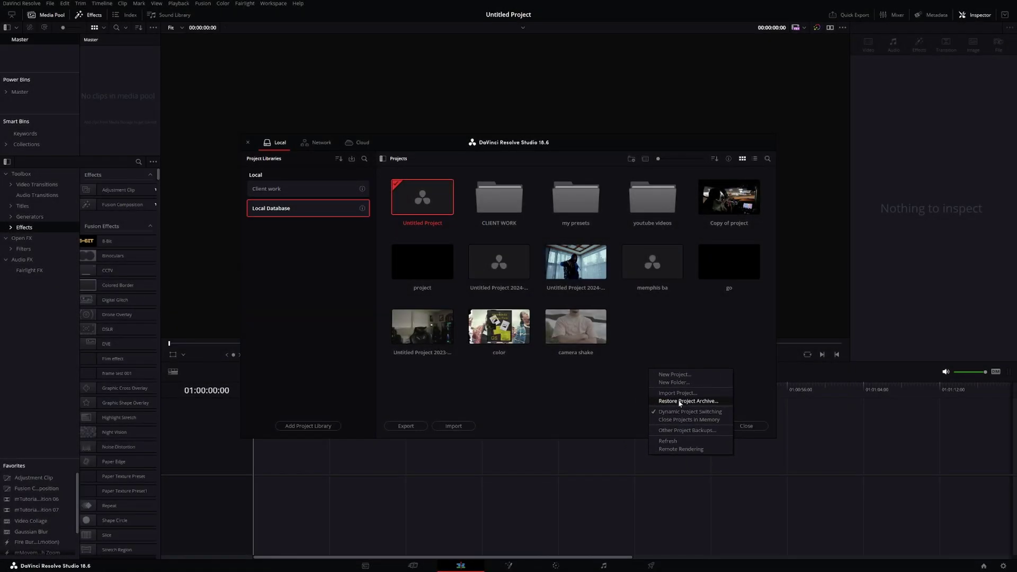
left_click(680, 401)
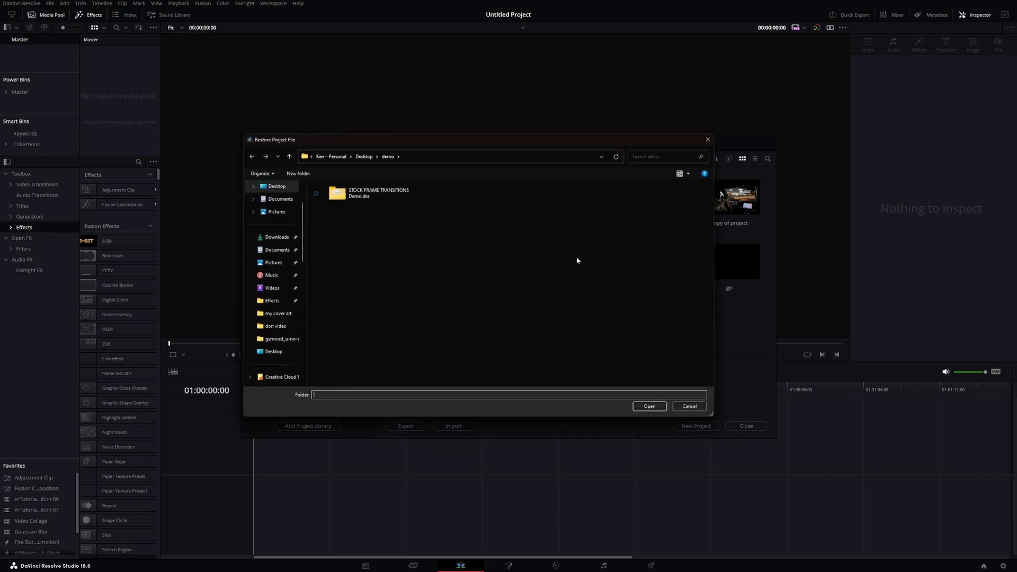
left_click(368, 199)
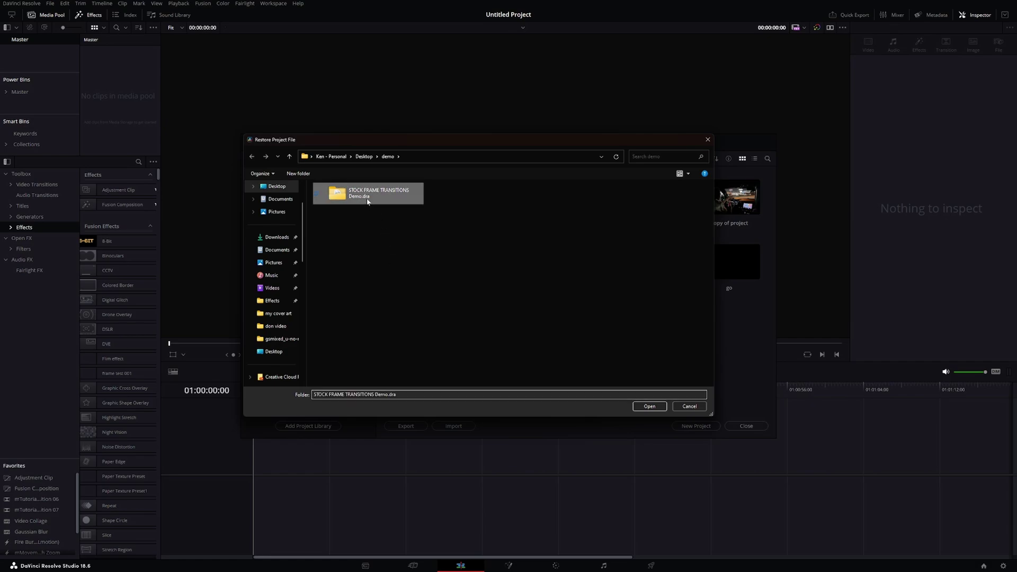
left_click(649, 406)
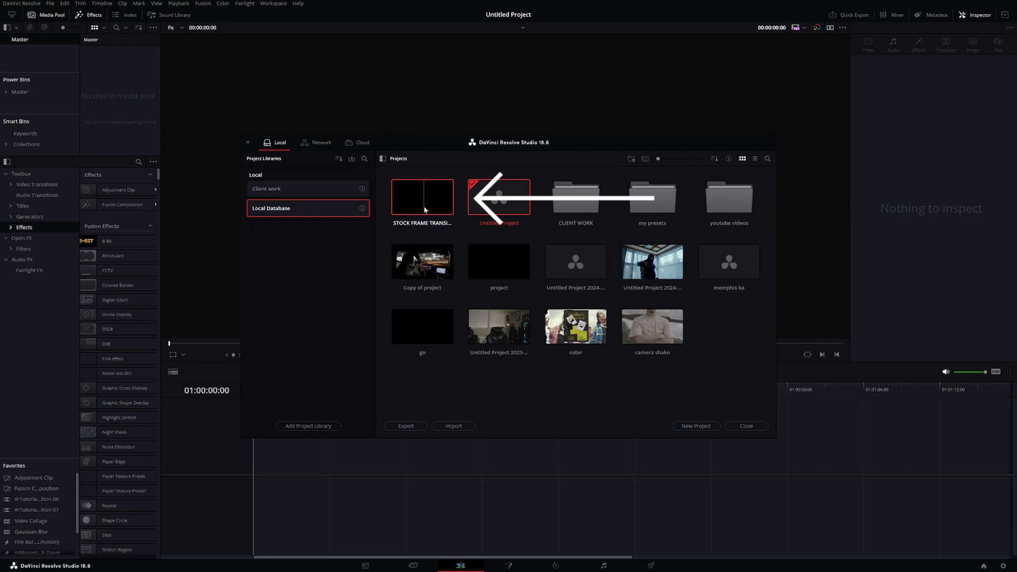
double_click(417, 210)
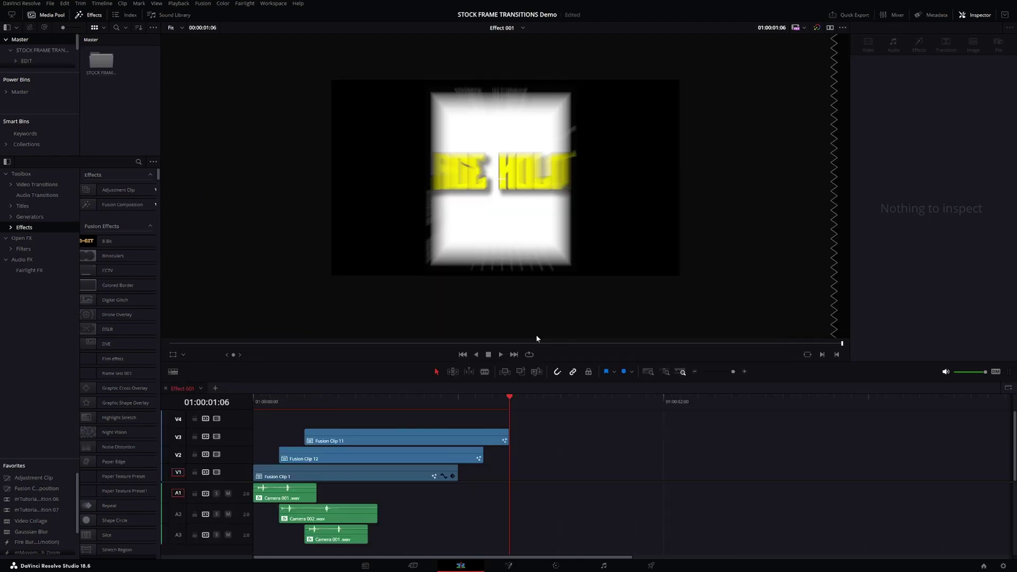
Play the Effect 001 timeline from its start to preview the transition, and return the playhead to the beginning
key("Home")
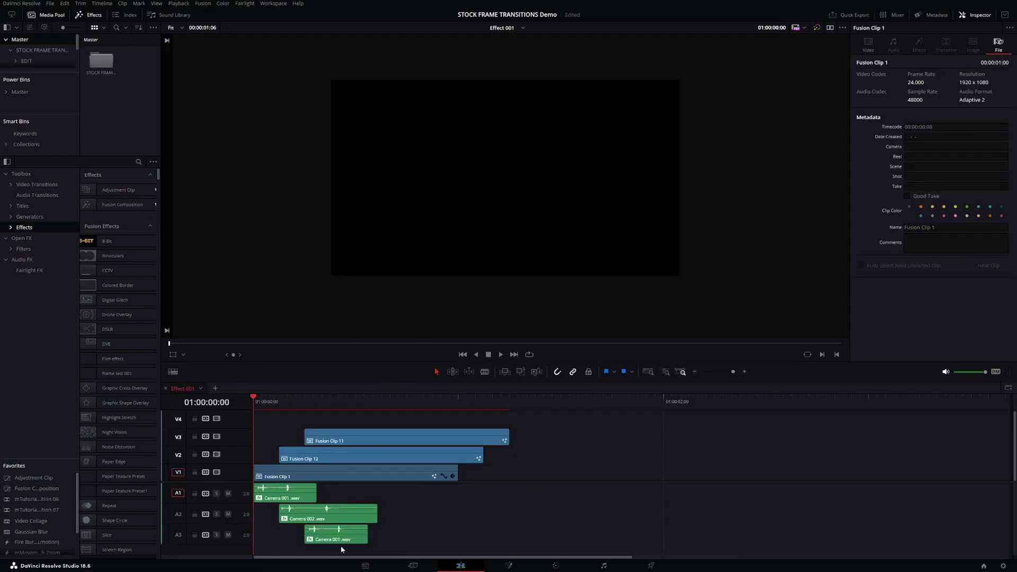
key("space")
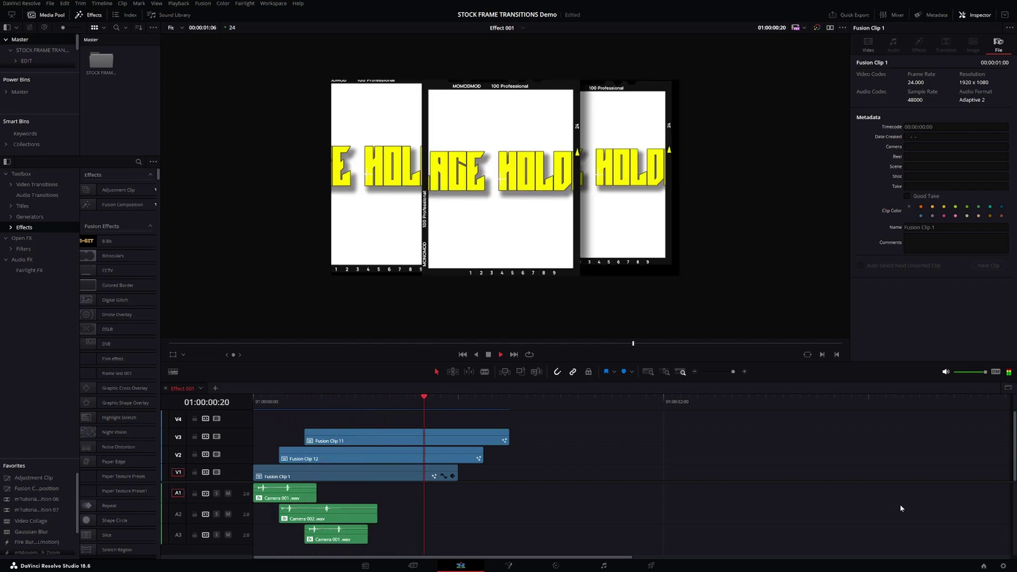
key("space")
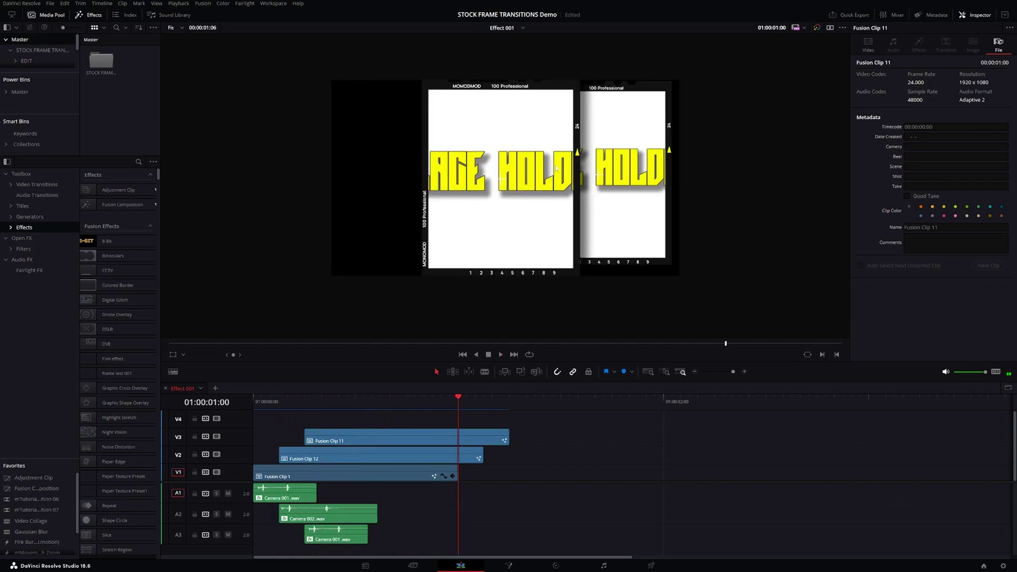
left_click_drag(317, 404, 262, 408)
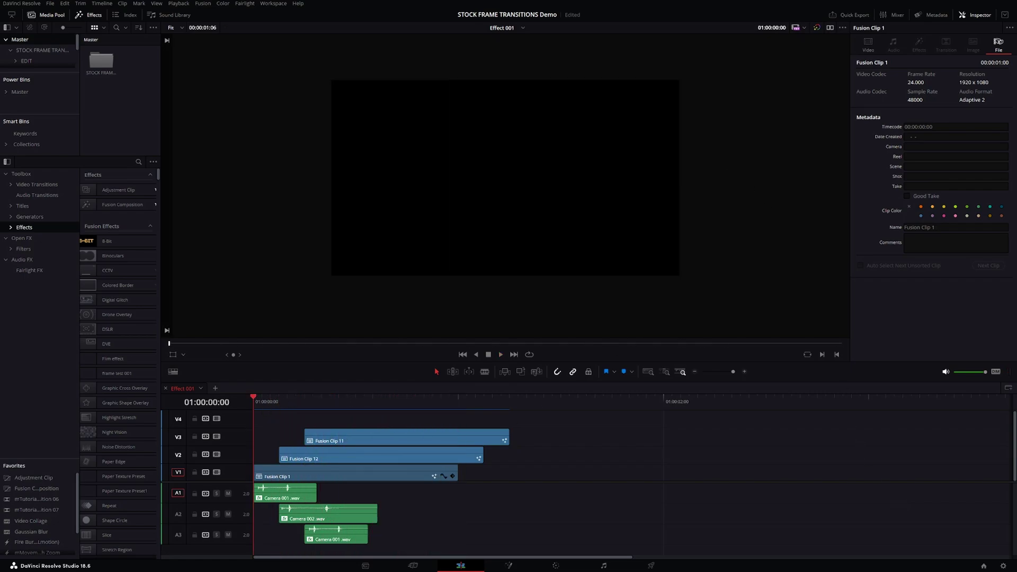
Hide the effects library and expand the Master bin to browse its FINAL and OTHERs folders
left_click(93, 16)
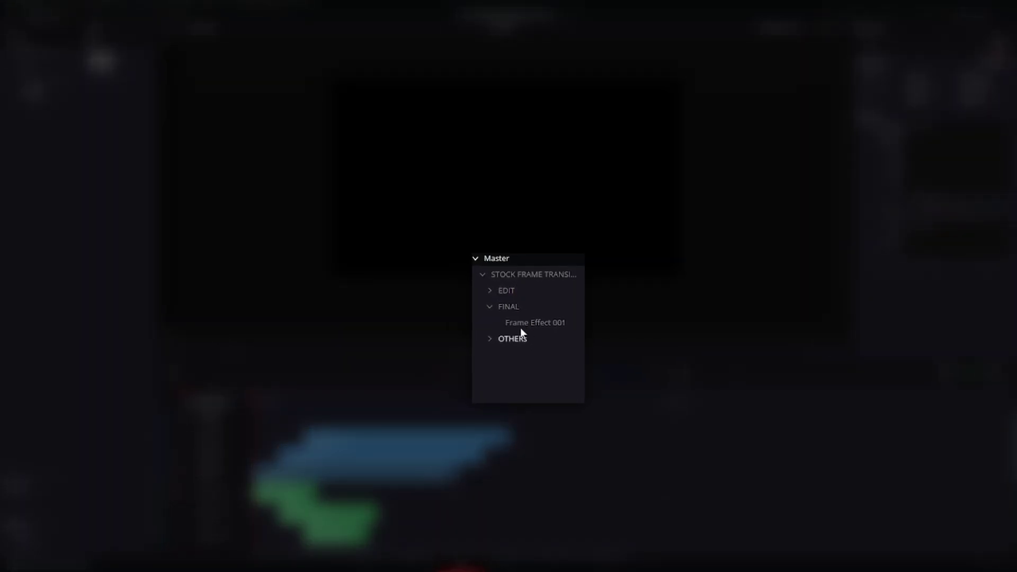
left_click(476, 259)
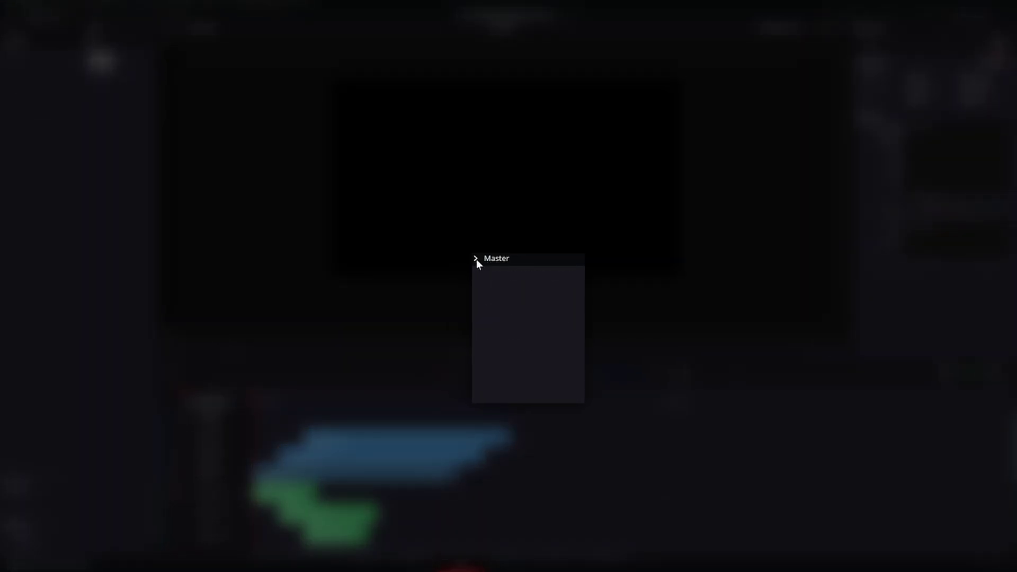
left_click(474, 258)
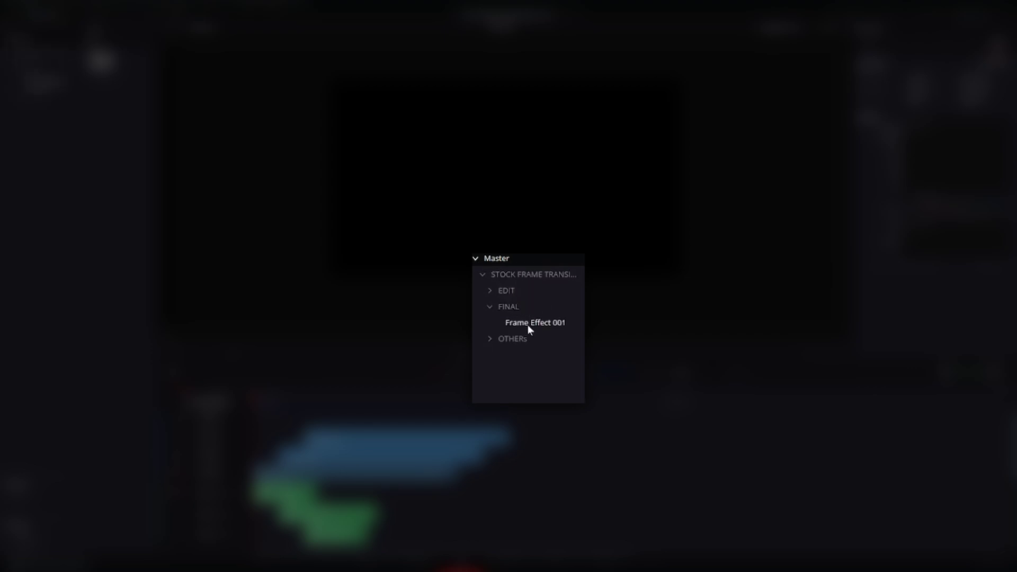
left_click(509, 307)
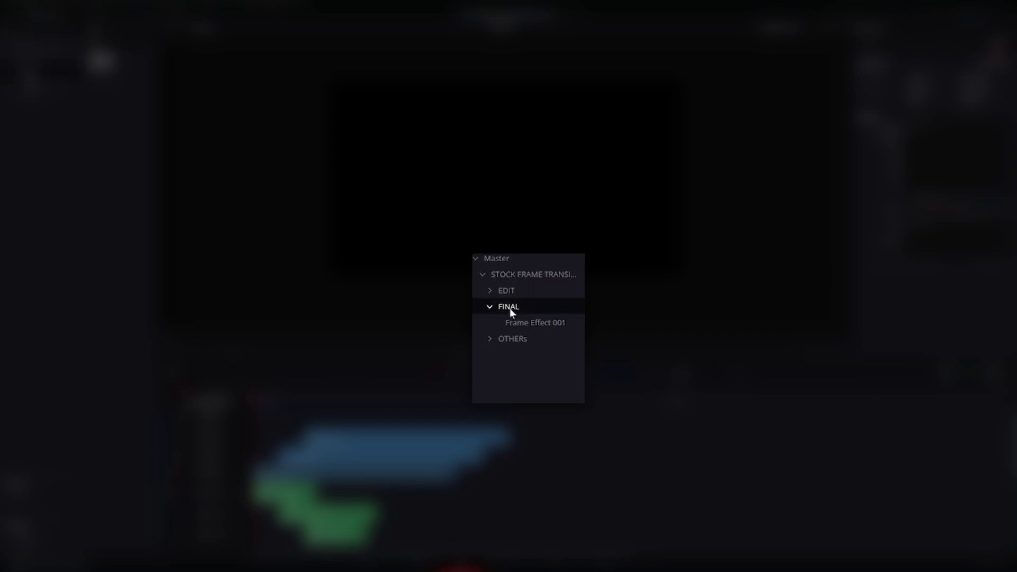
left_click(497, 339)
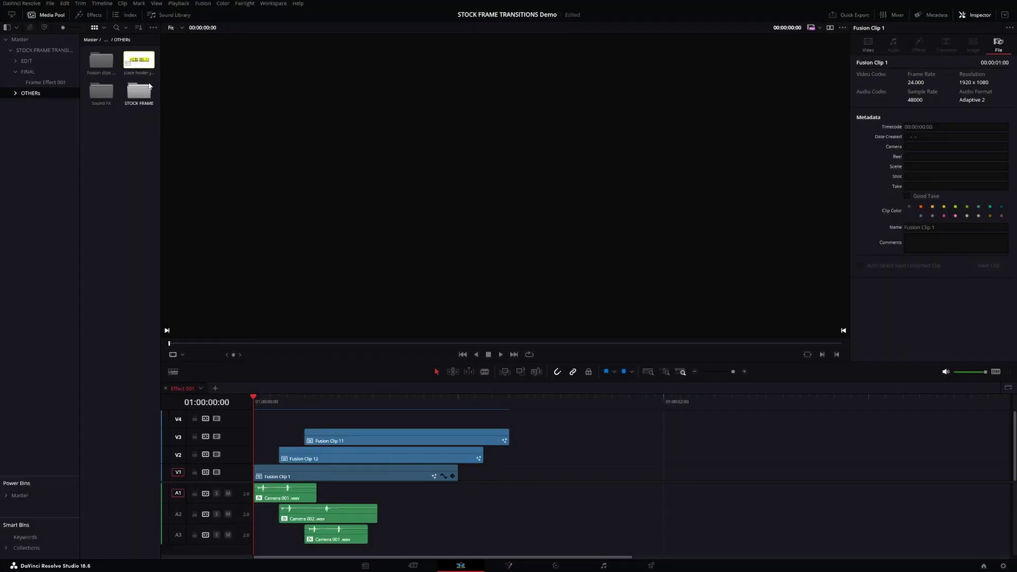
Examine the contents of the STOCK FRAME, Sound FX and Fusion clips DO NOT TOUCH bins, and widen the bin list
double_click(138, 91)
left_click(50, 115)
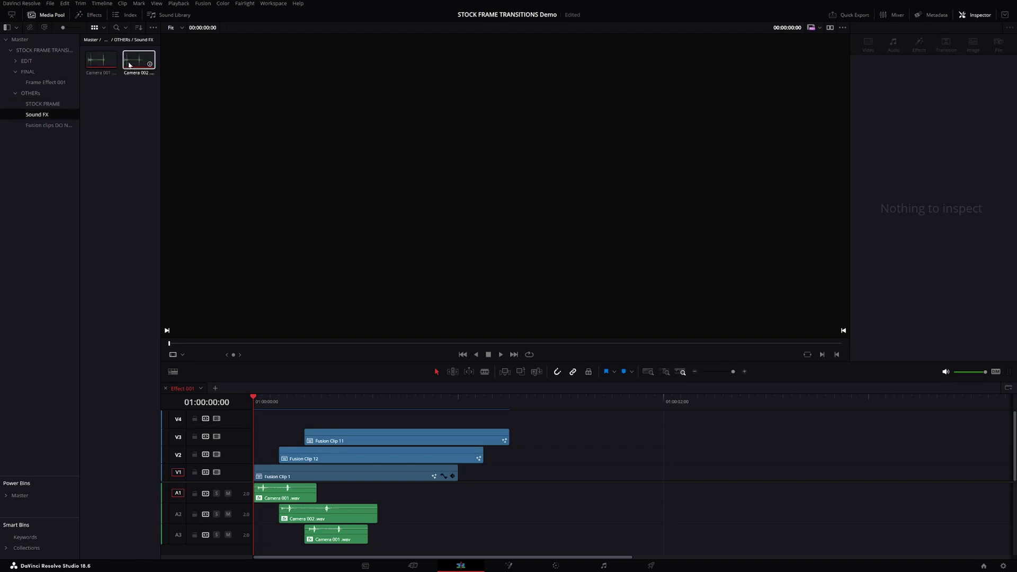
left_click(44, 104)
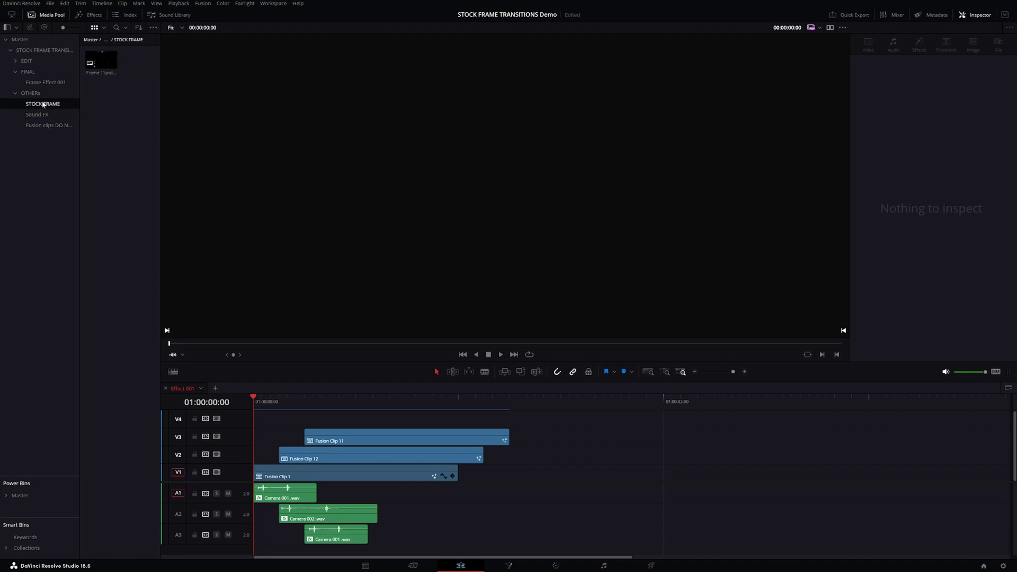
left_click(43, 125)
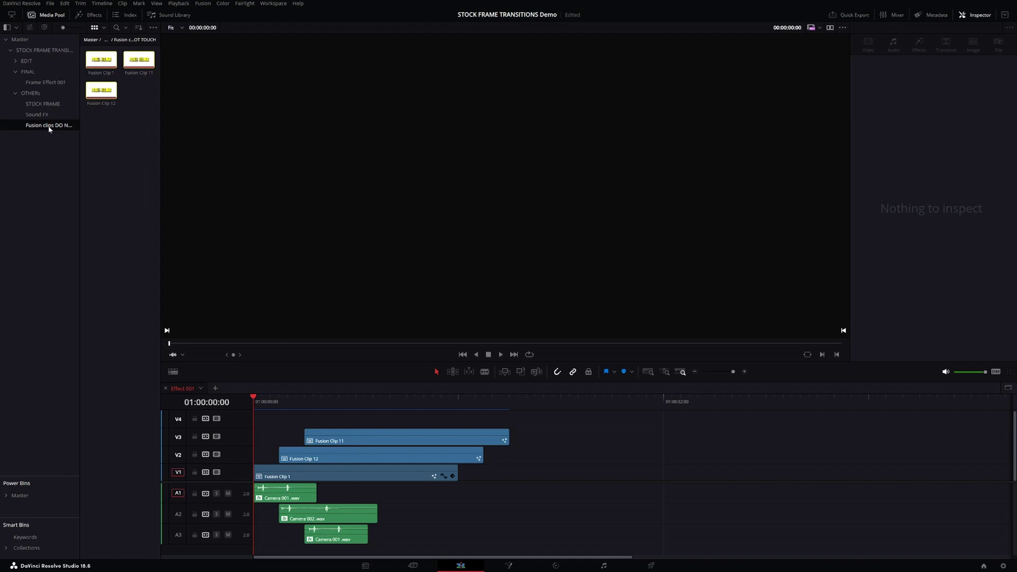
left_click_drag(79, 127, 129, 129)
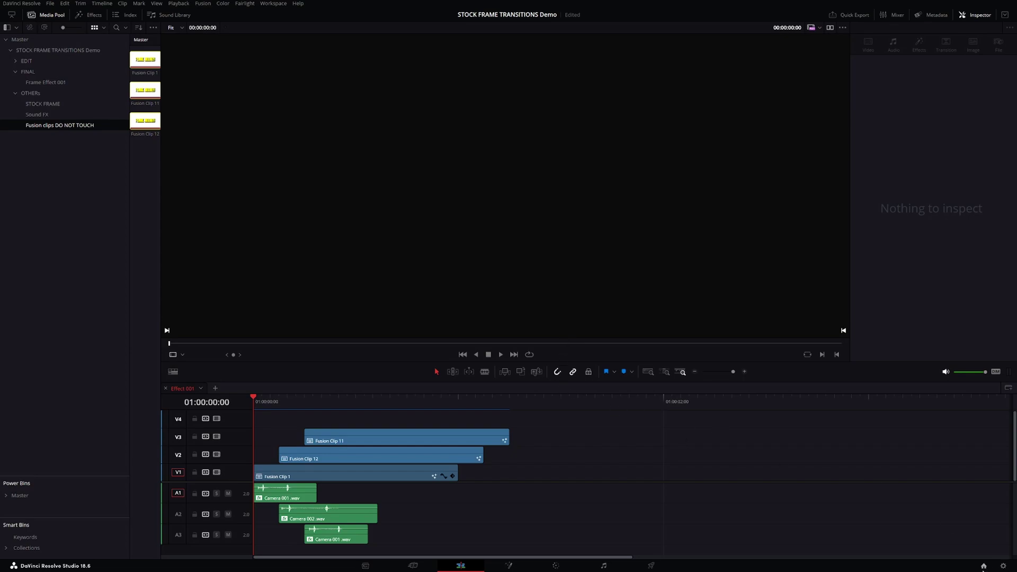
left_click(983, 566)
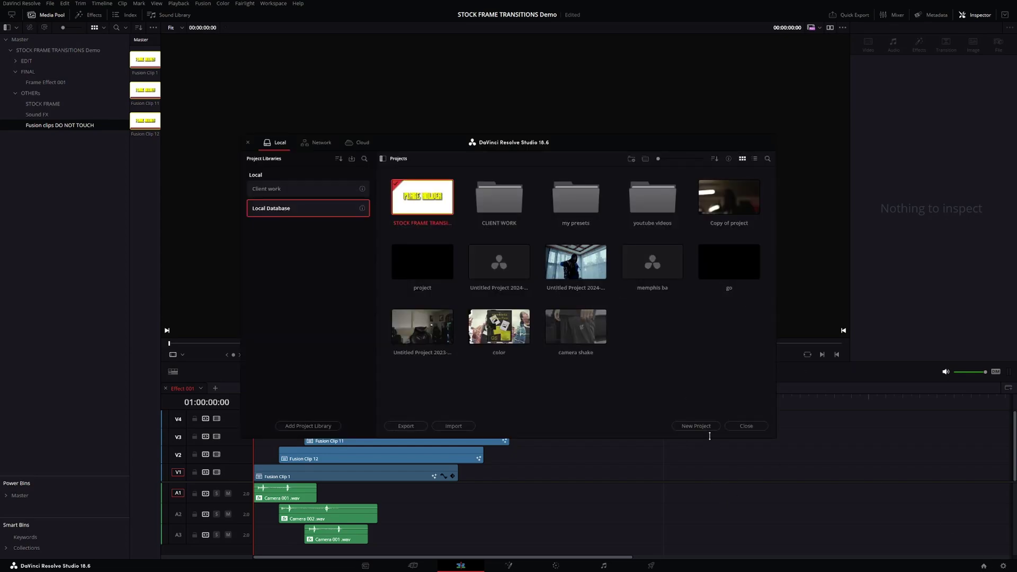
left_click(745, 426)
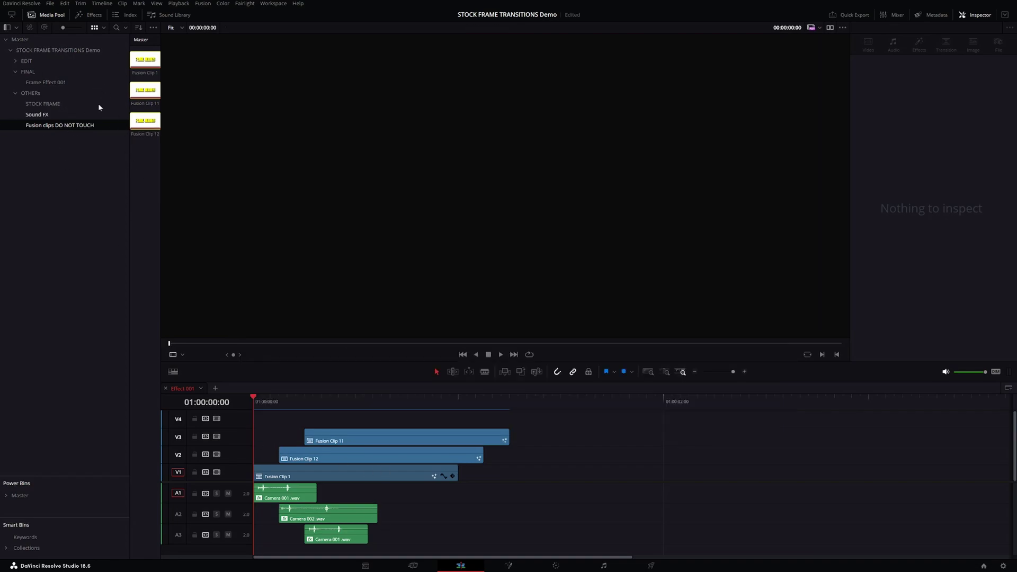
Relink the project's media to the MediaFiles folder inside STOCK FRAME TRANSITIONS Demo test.dra
left_click(29, 29)
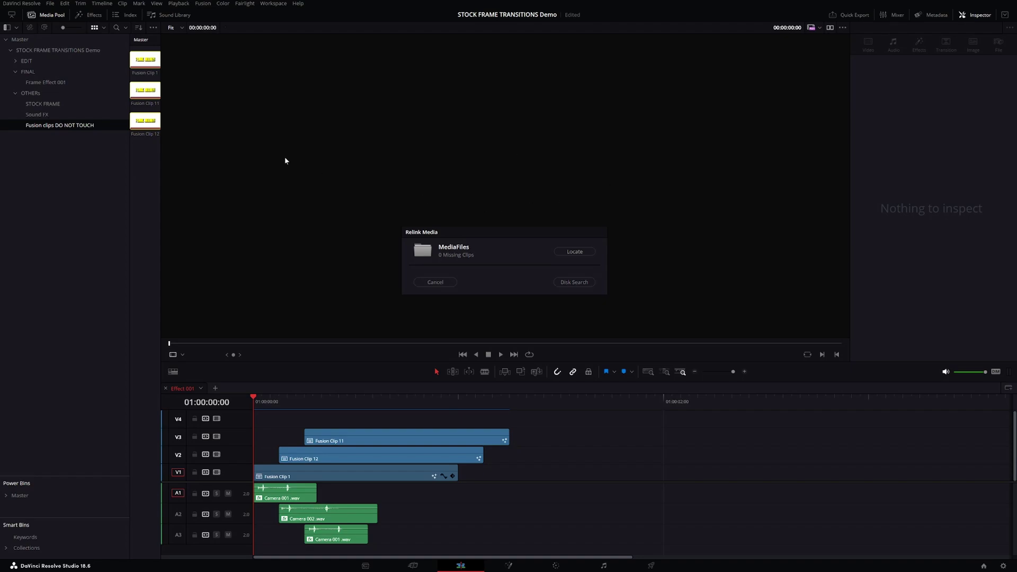
left_click(576, 251)
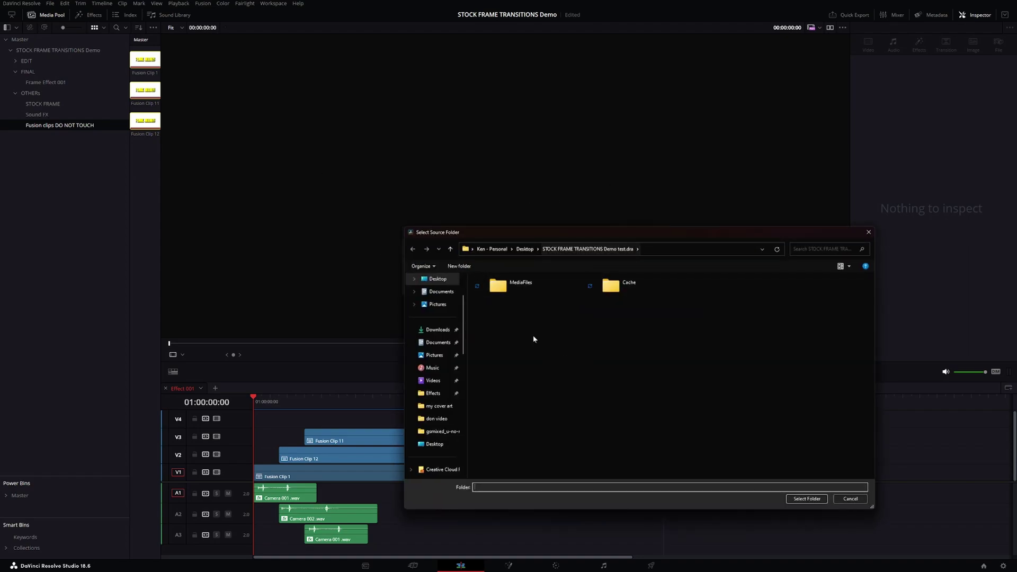
left_click(506, 291)
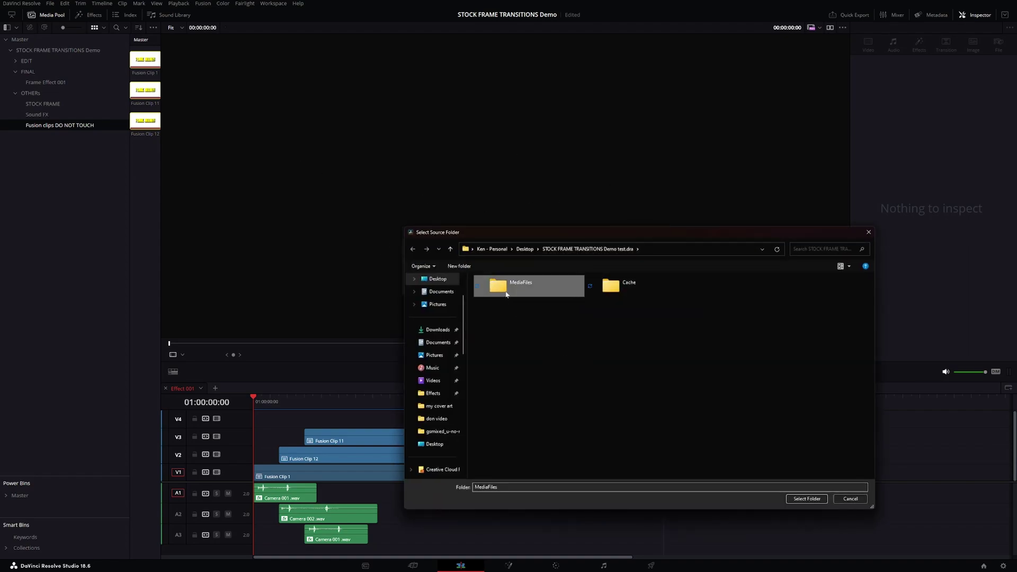
left_click(805, 499)
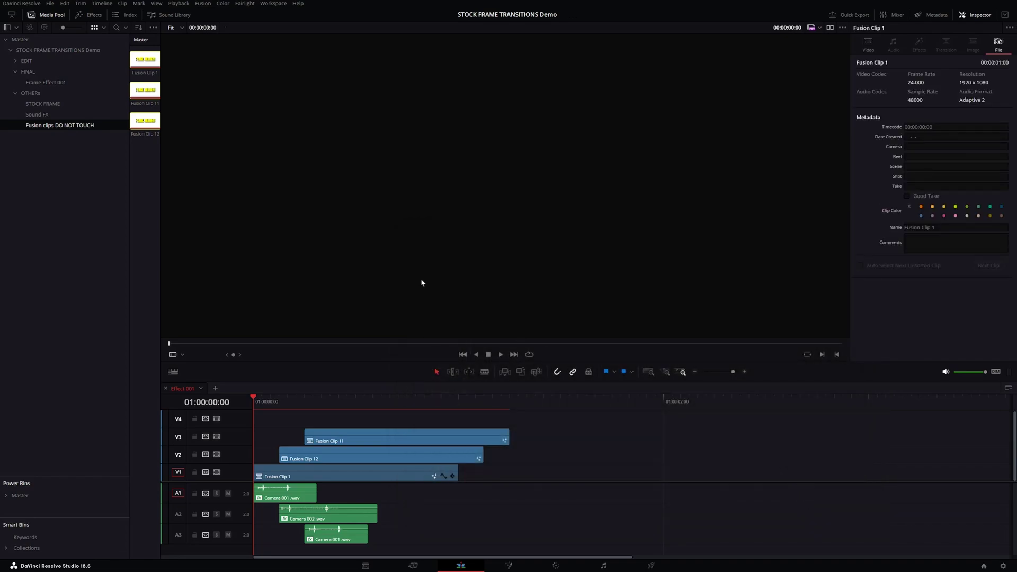
Narrow the bin list and open the E1 Shot 1 timeline from the STOCK FRAME 001 bin under EDIT
left_click_drag(398, 397, 411, 395)
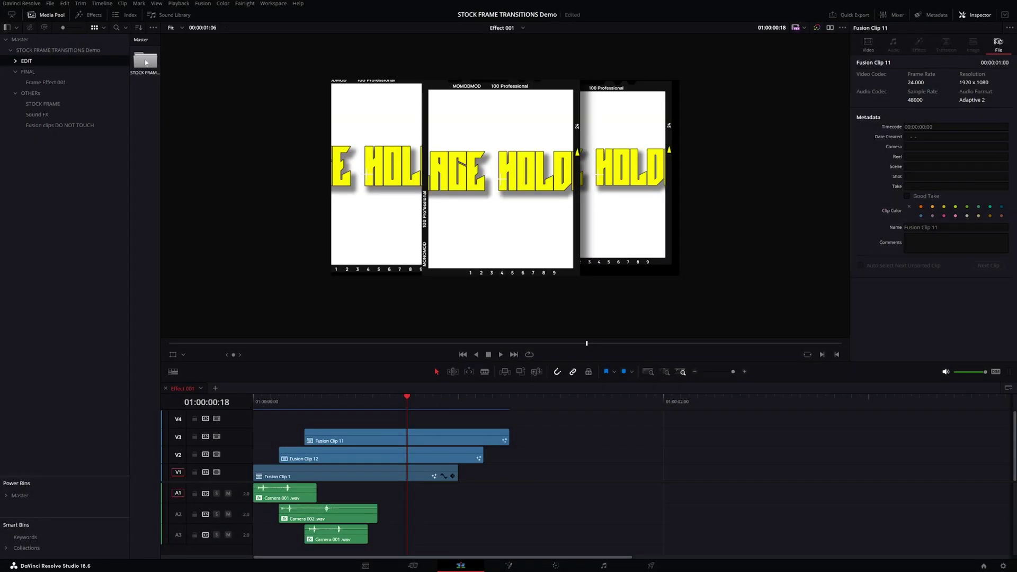
double_click(145, 62)
left_click_drag(129, 59, 75, 58)
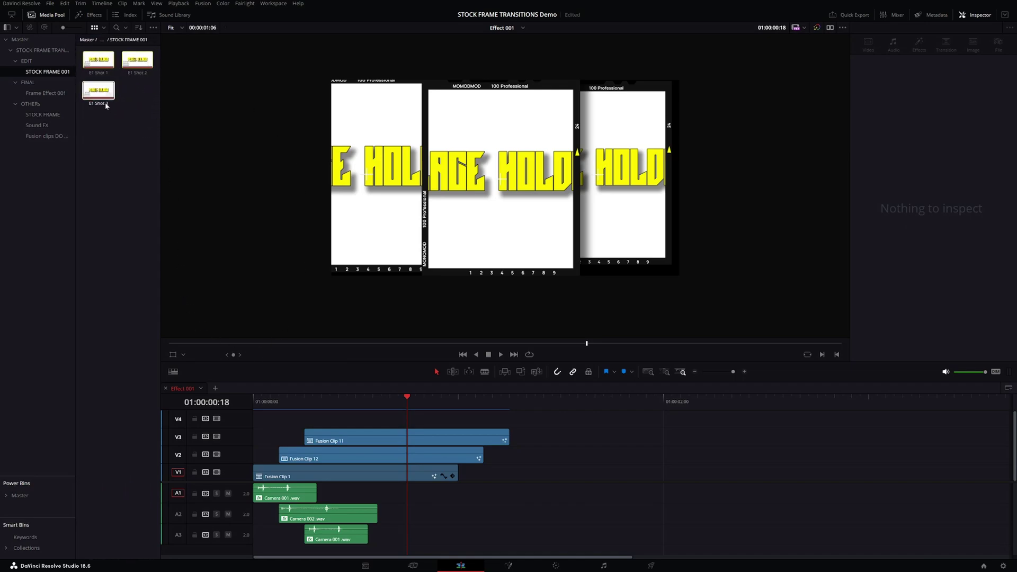
left_click(95, 62)
double_click(96, 62)
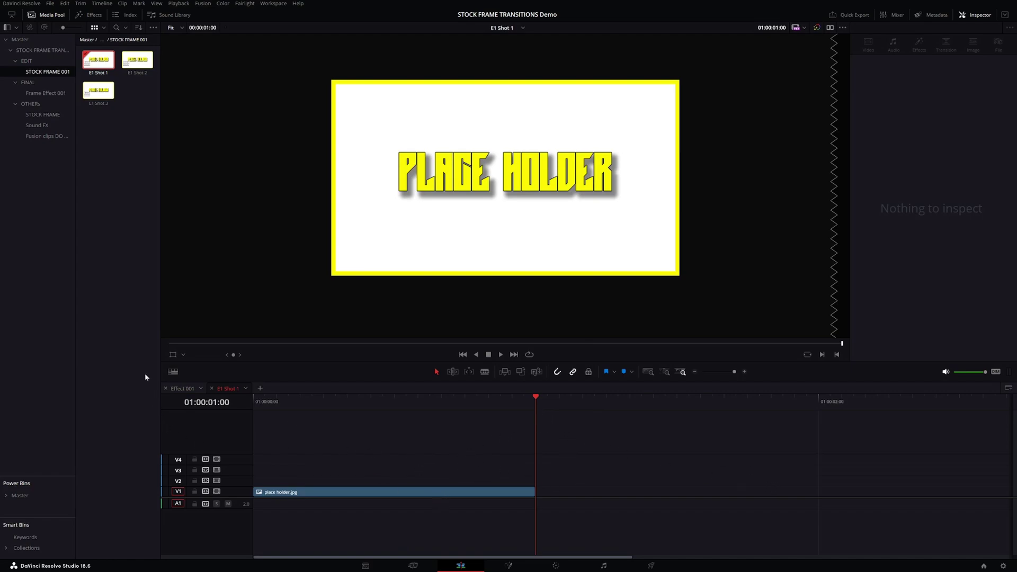
Import three JPEG stills into the Master bin and preview Timeline 5_01_00_48_13.jpg in the viewer
key("ctrl+i")
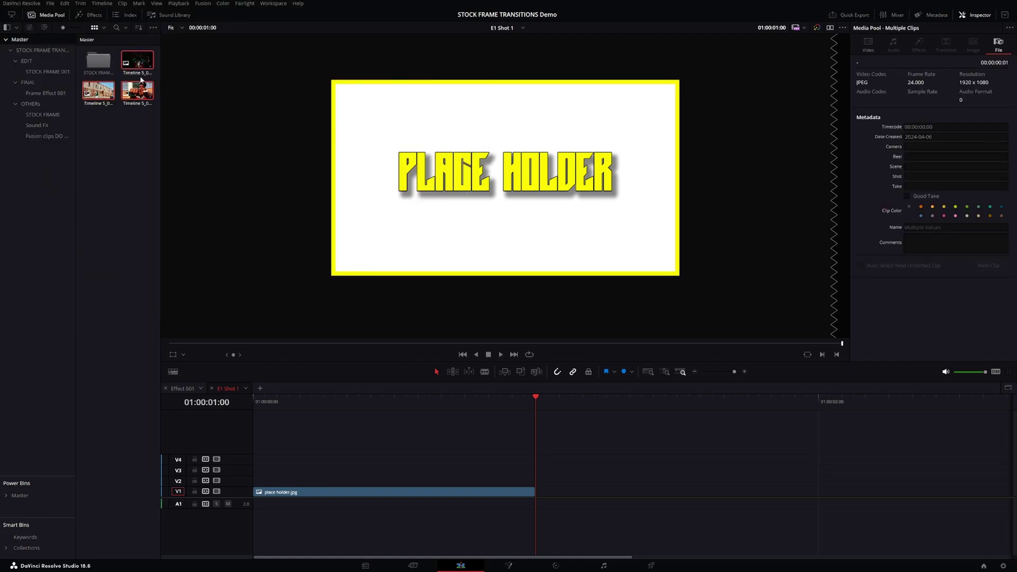
double_click(137, 62)
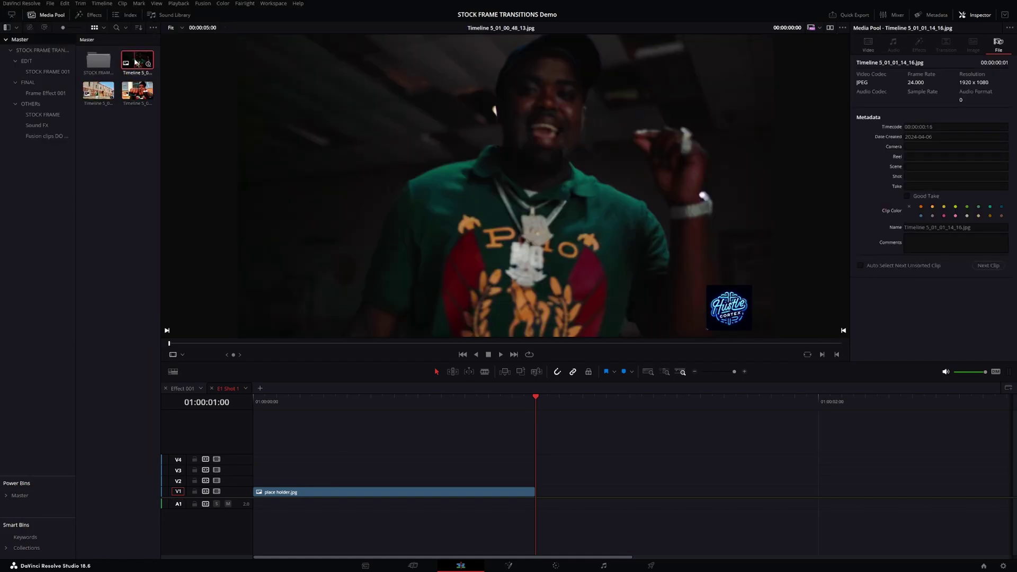
left_click(122, 193)
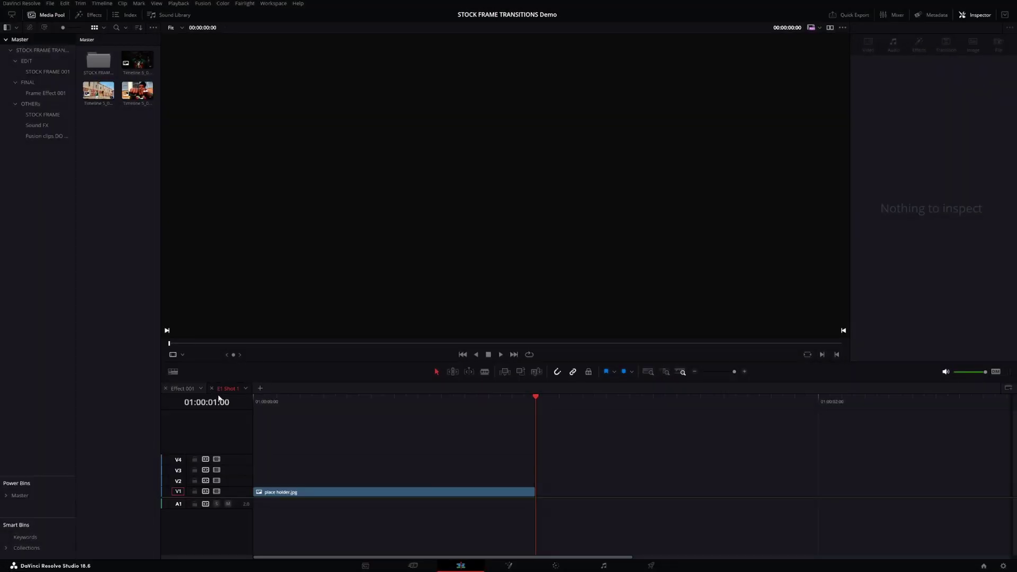
Place the still Timeline 5_01_00_48_13.jpg on track V2 above place holder.jpg at the start of the E1 Shot 1 timeline
left_click_drag(137, 66, 249, 486)
key("ctrl+z")
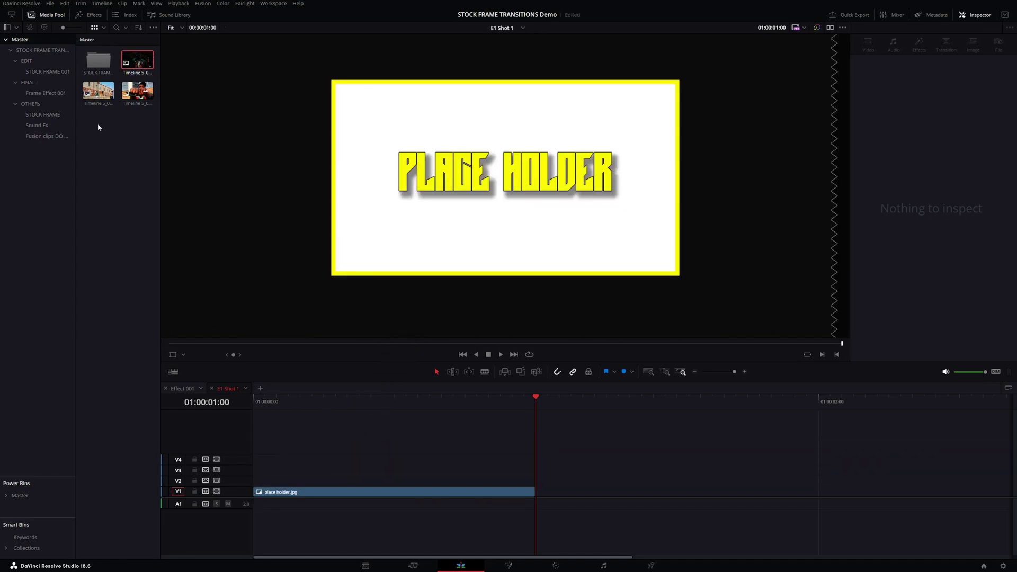
left_click(126, 61)
left_click_drag(125, 61, 318, 485)
Try reducing the zoom of the still on V2 in the E1 Shot 1 timeline to 0.960 and save the project
left_click_drag(290, 399, 639, 425)
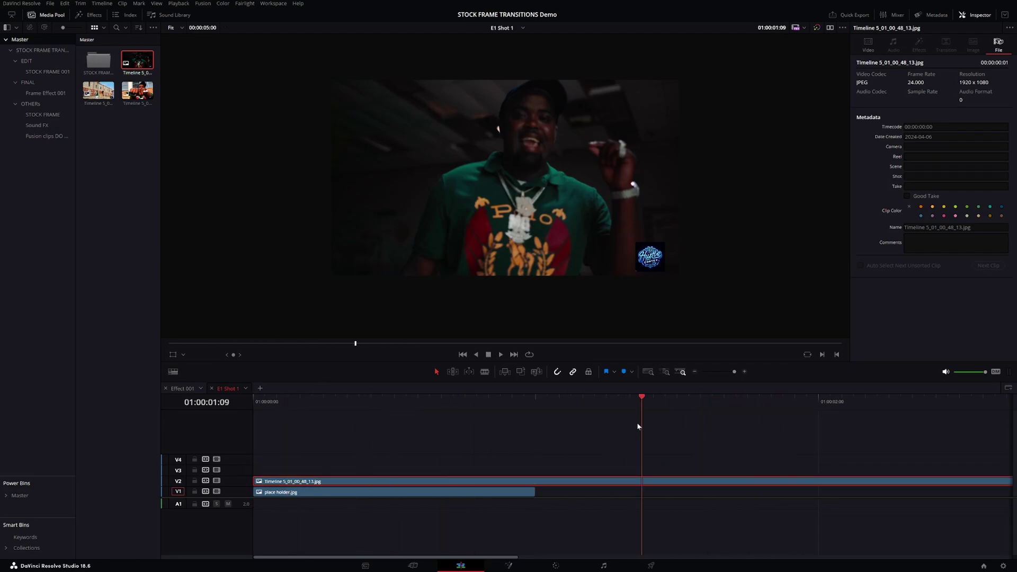
left_click(312, 401)
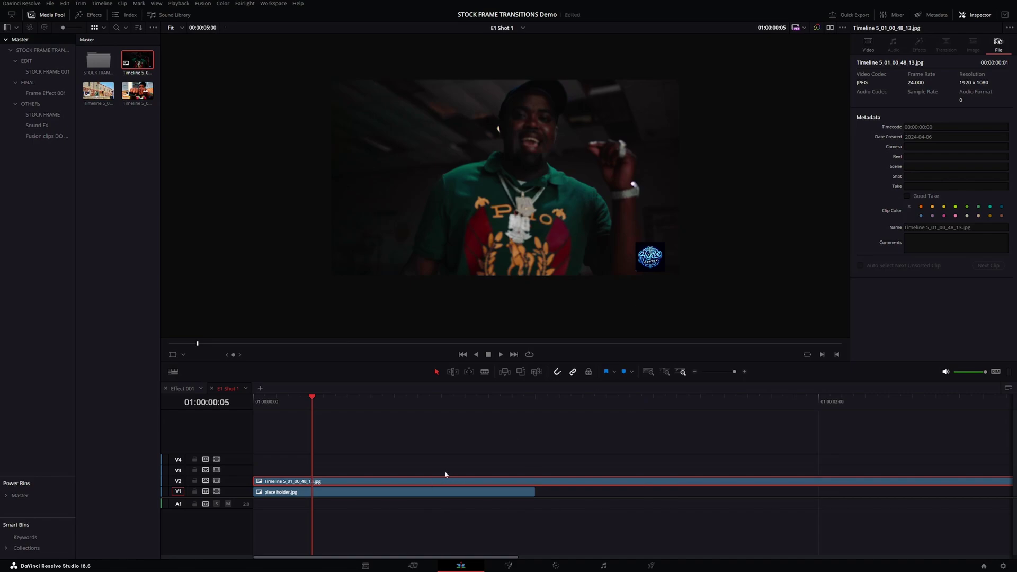
left_click(867, 44)
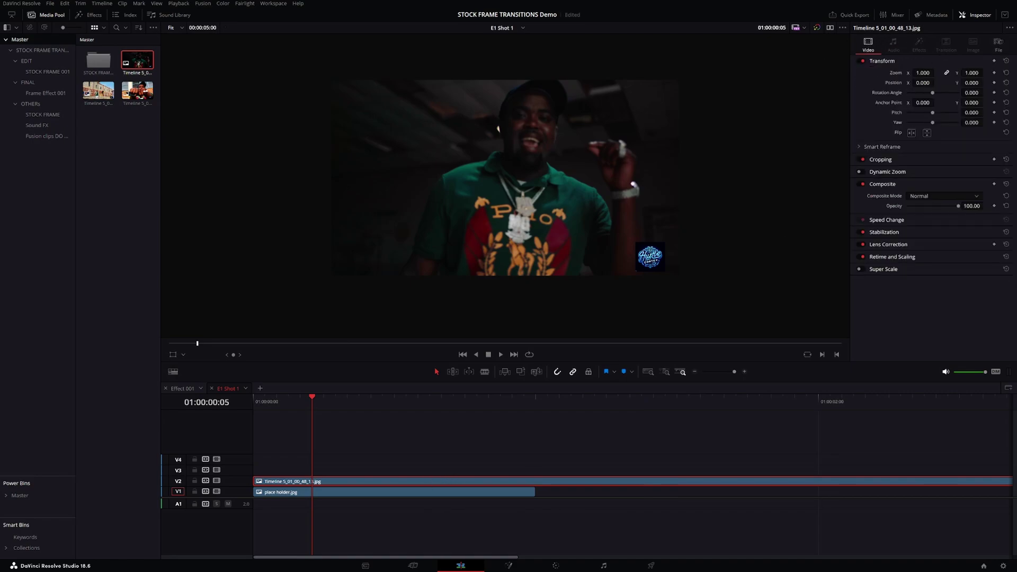
left_click_drag(923, 73, 936, 72)
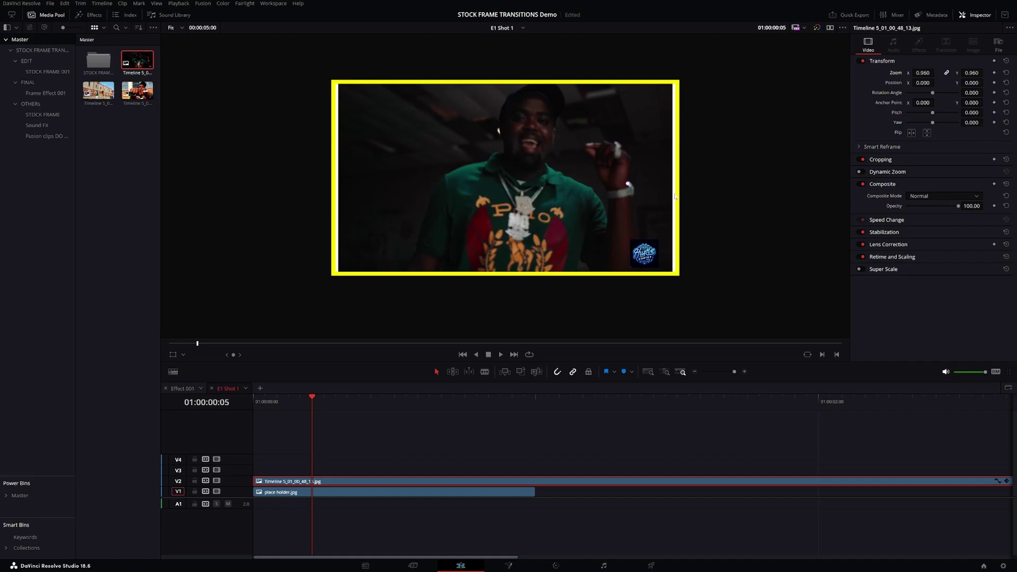
key("ctrl+s")
Disable the place holder.jpg clip on V1 and reset the zoom of the still on V2 to 1.000
left_click(314, 494)
key("d")
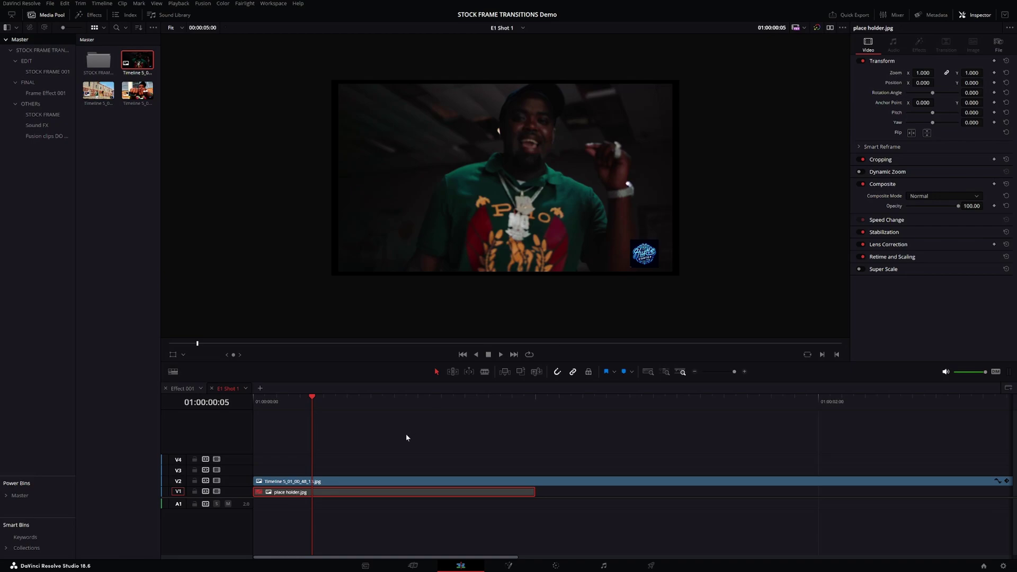
left_click(383, 482)
double_click(898, 74)
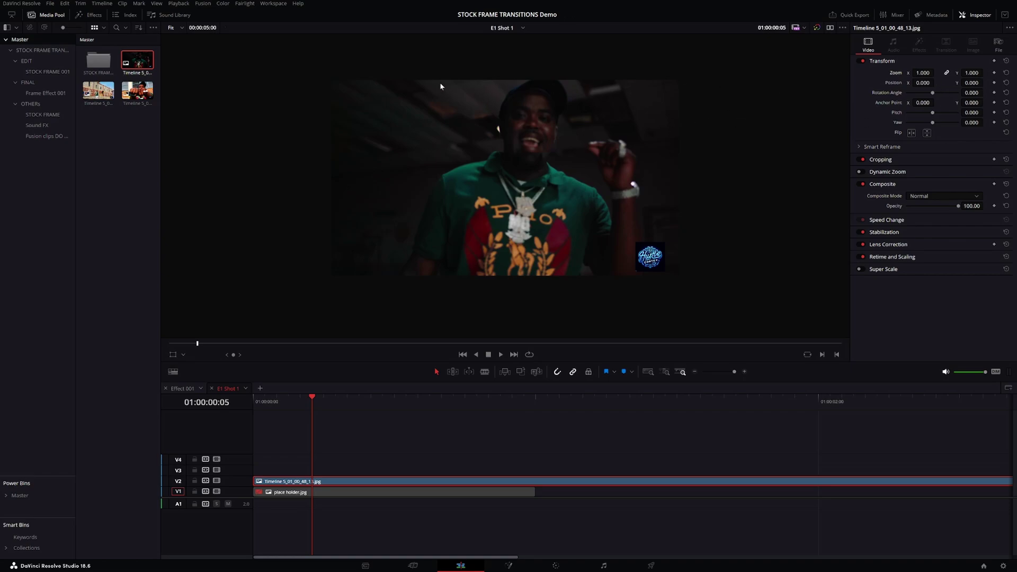
Toggle place holder.jpg and the still off and on in turn to compare them, ending with only the still enabled
left_click(351, 493)
key("d")
left_click(346, 481)
key("d")
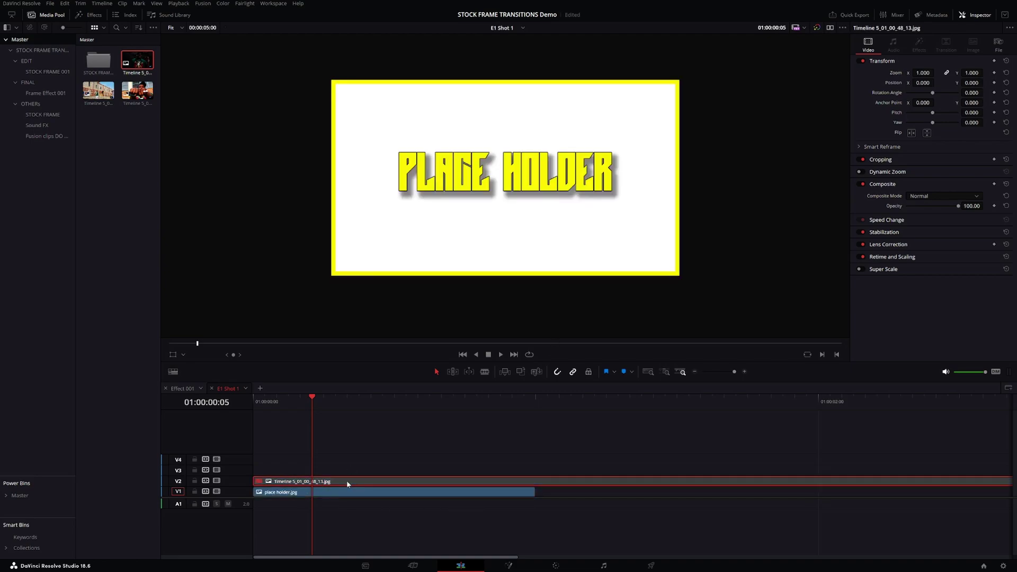
left_click(373, 497)
key("d")
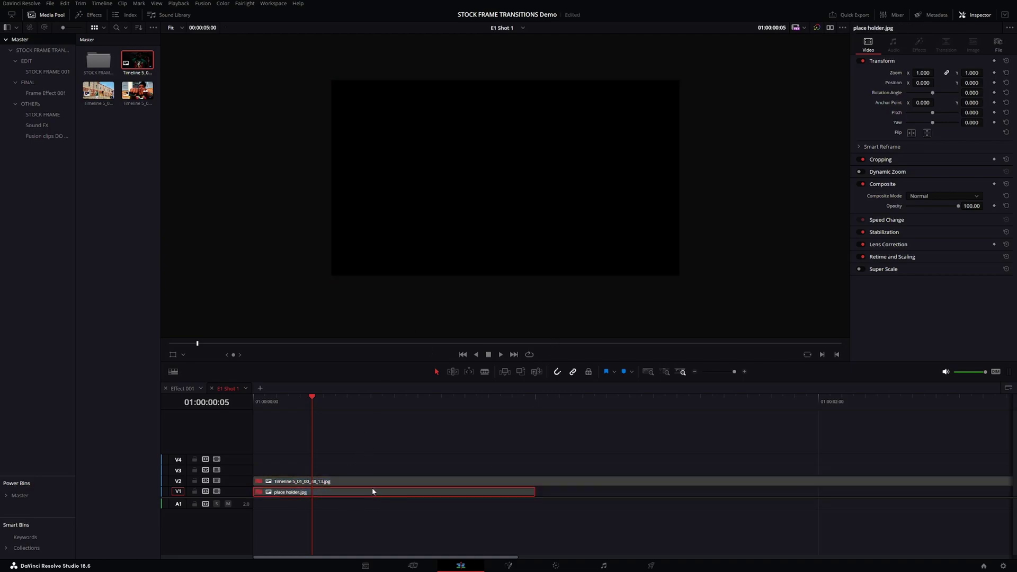
left_click(374, 483)
key("d")
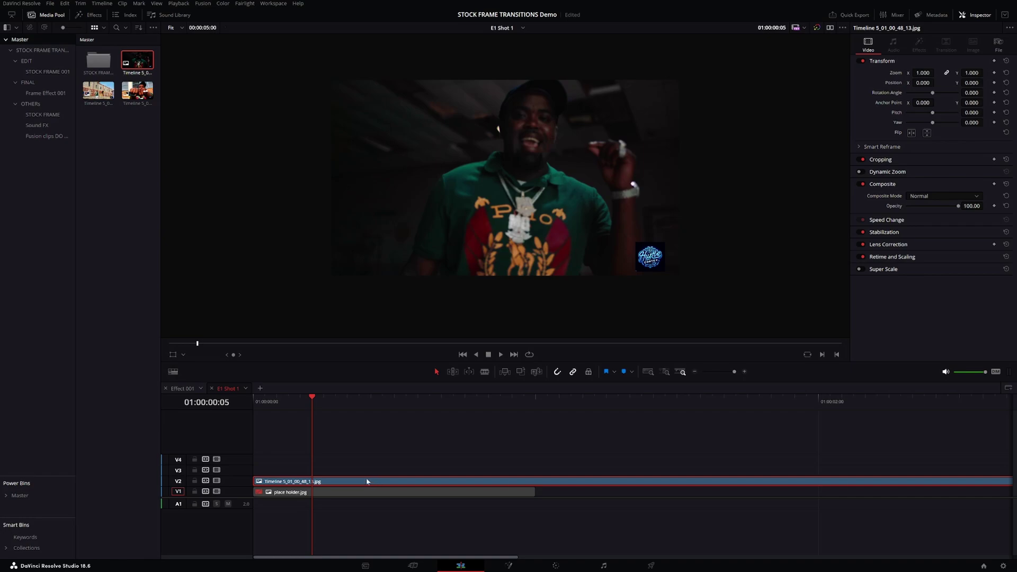
Open the E1 Shot 2 timeline and place the still Timeline 5_01_01_14_16.jpg on V2 above place holder.jpg at the start
left_click(27, 61)
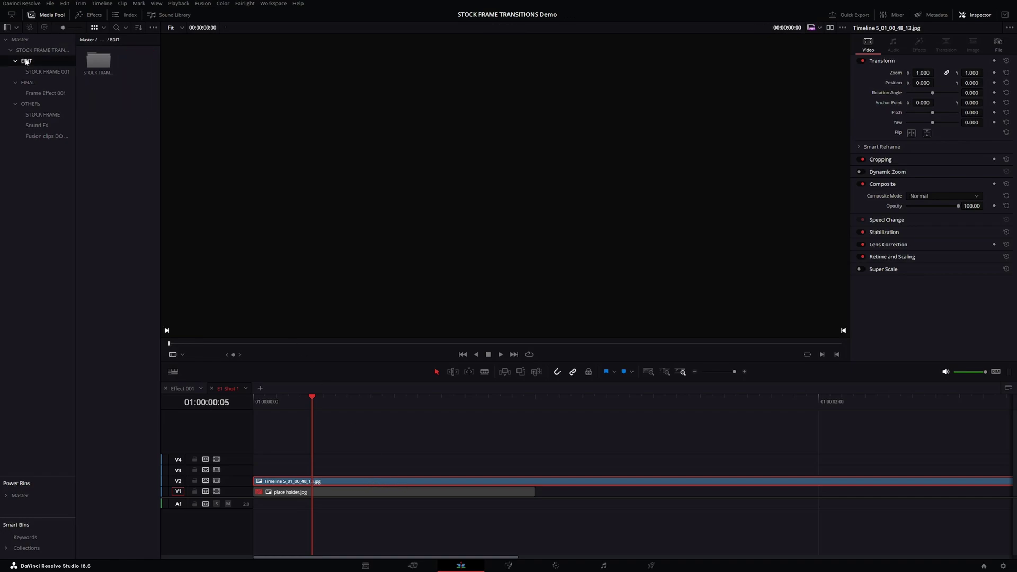
double_click(109, 72)
double_click(137, 60)
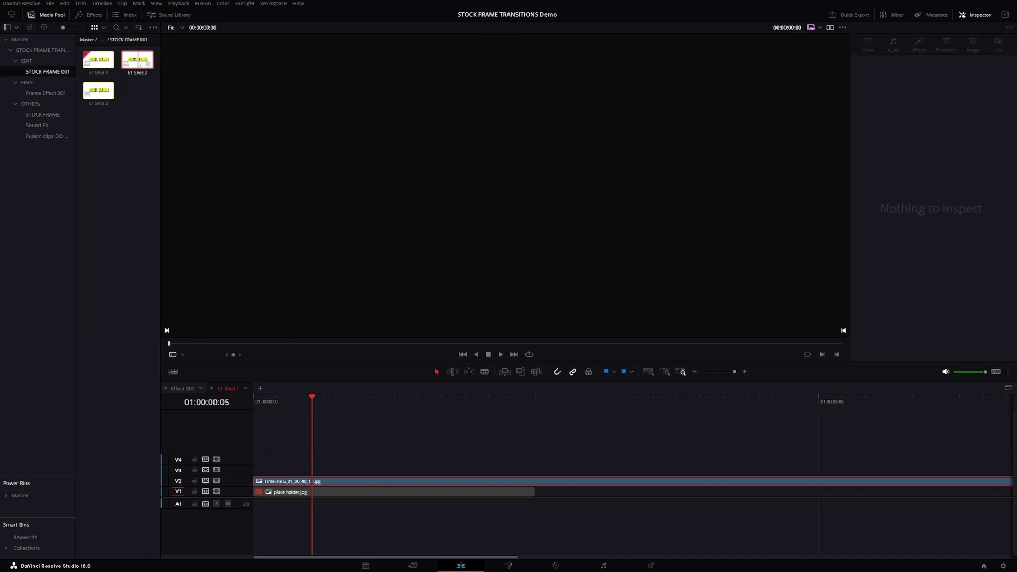
left_click(20, 40)
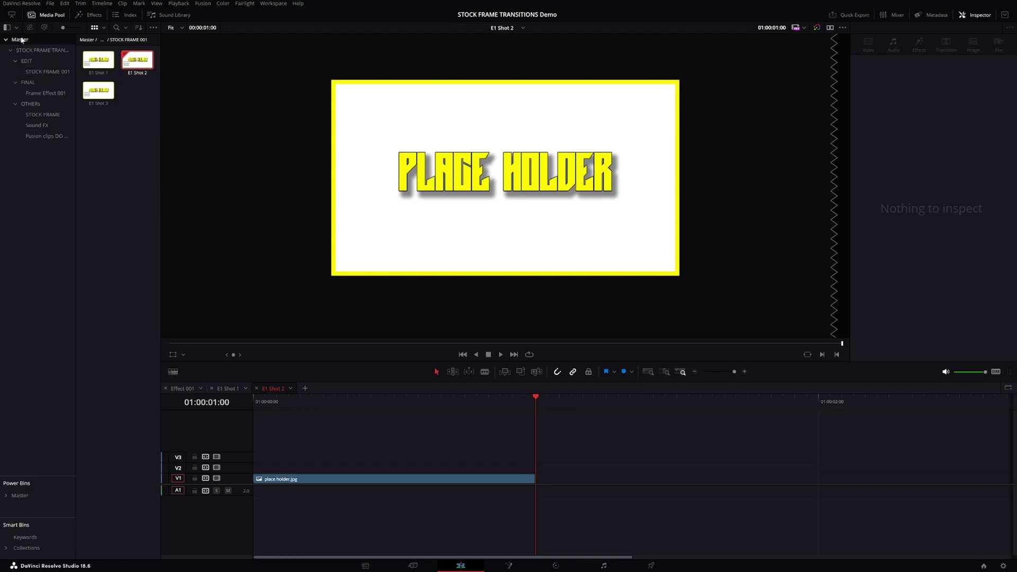
left_click_drag(98, 90, 273, 468)
left_click(342, 408)
left_click_drag(342, 408, 406, 416)
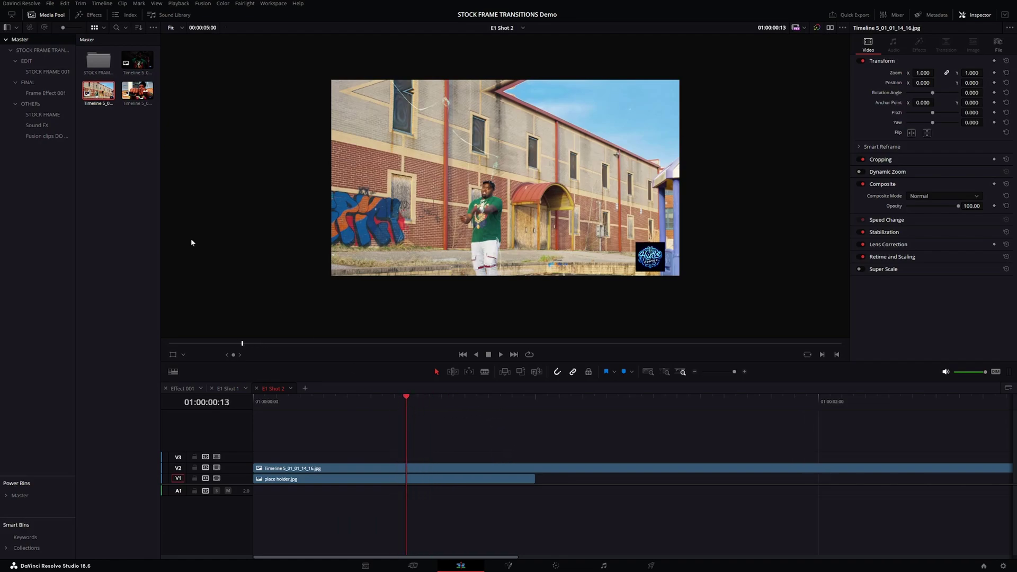
Place the still Timeline 5_01_02_15_18.jpg on V2 above place holder.jpg in the E1 Shot 3 timeline and save the project
left_click(26, 60)
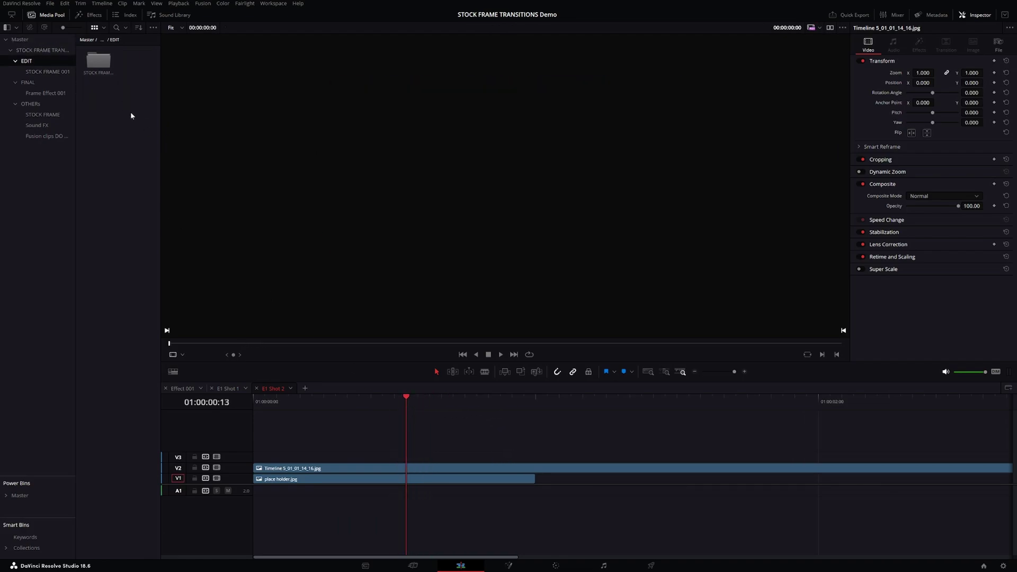
double_click(101, 71)
double_click(90, 97)
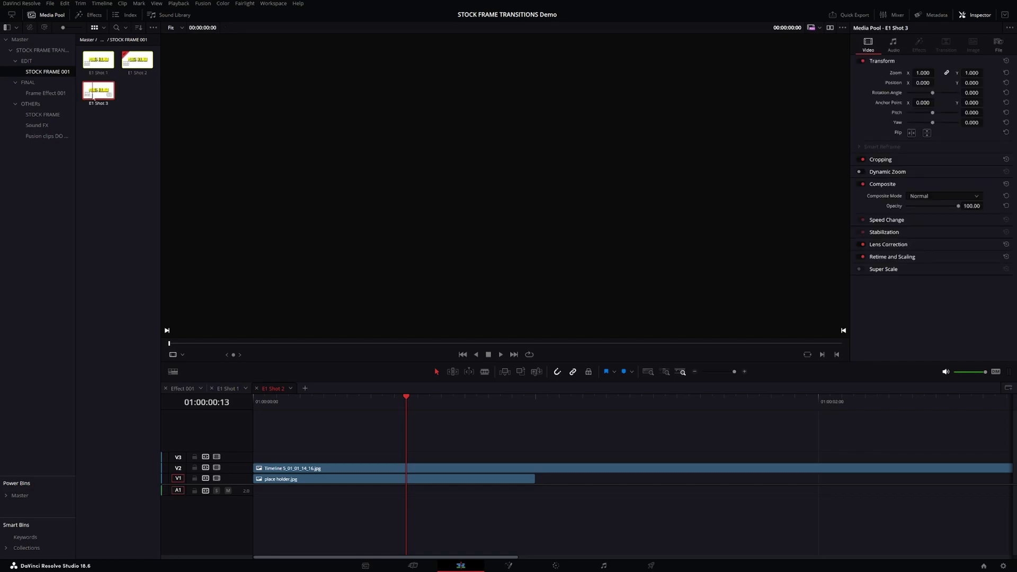
left_click(19, 40)
left_click_drag(137, 90, 272, 468)
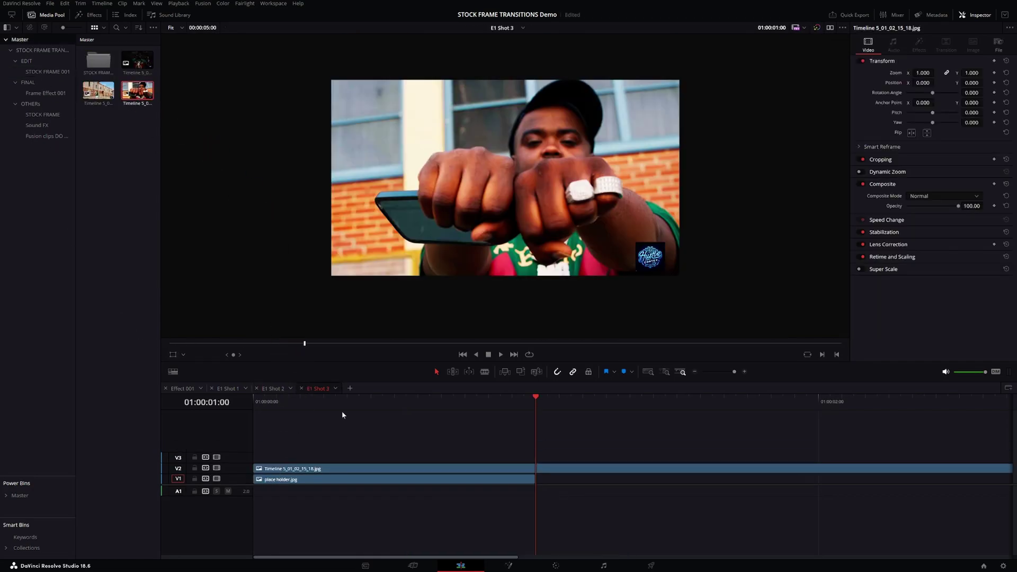
key("ctrl+s")
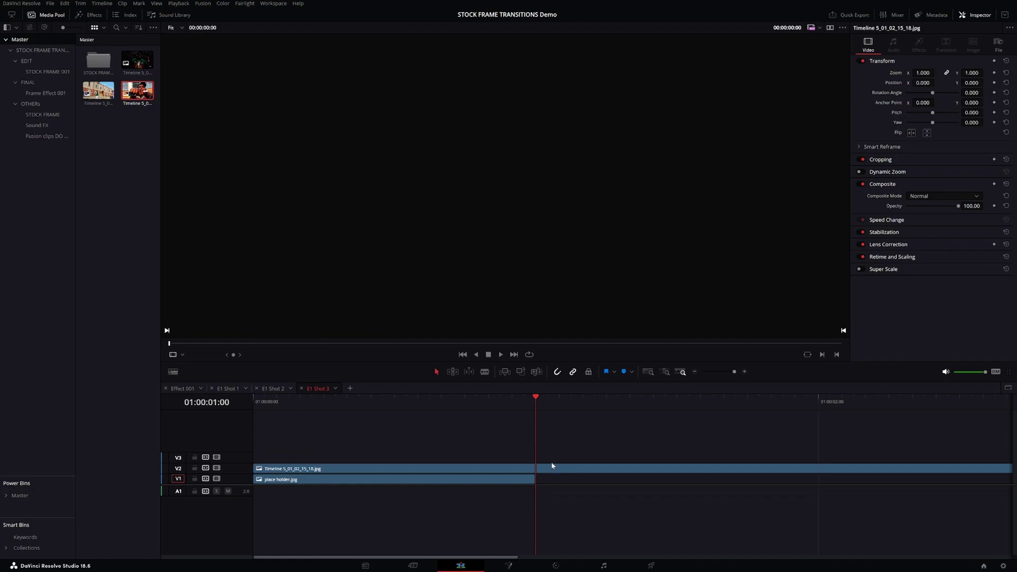
left_click_drag(534, 417, 641, 446)
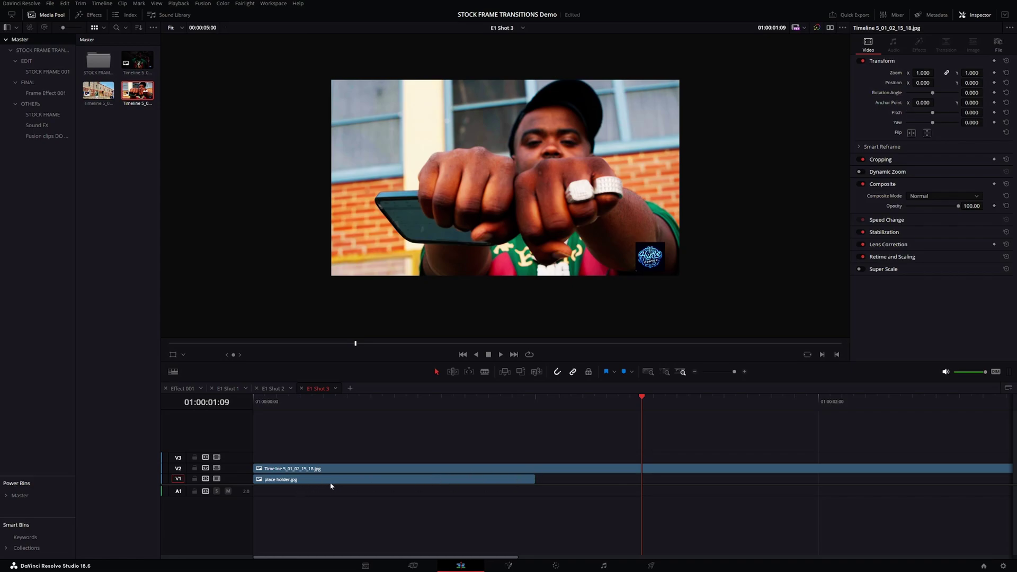
Open the Effect 001 timeline from the Frame Effect 001 bin under FINAL and show the transform controls for Fusion Clip 11
left_click(104, 74)
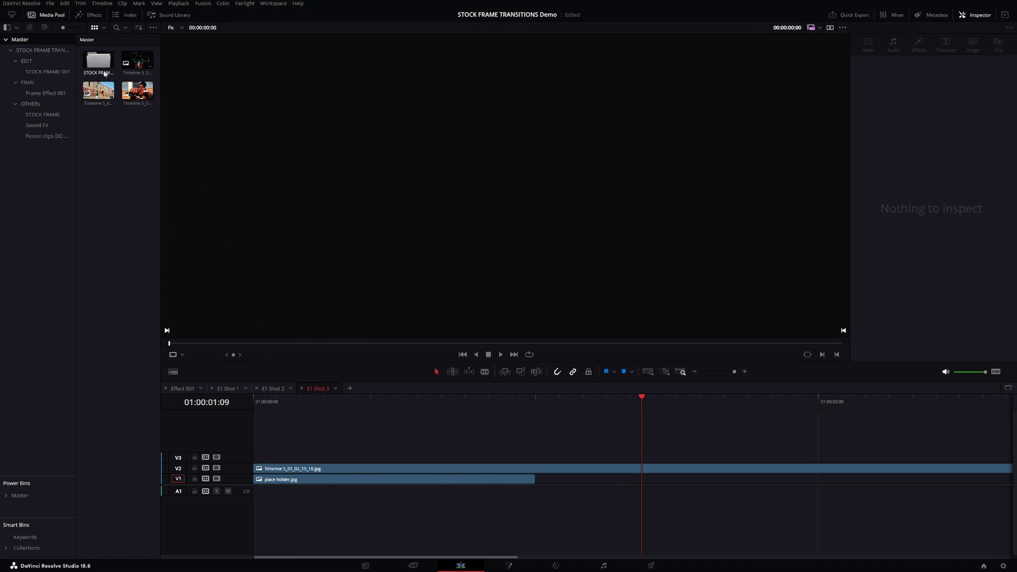
left_click(28, 82)
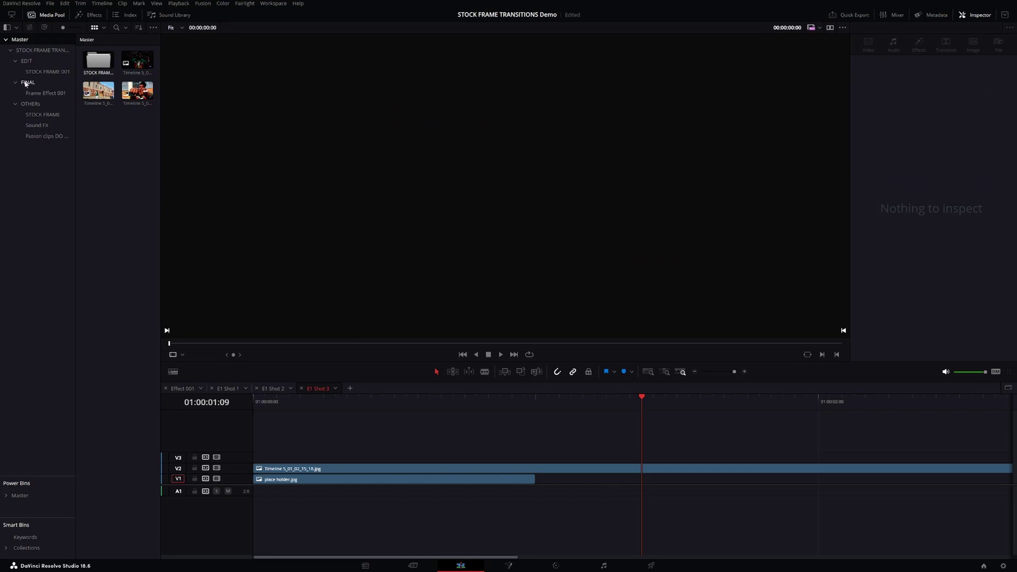
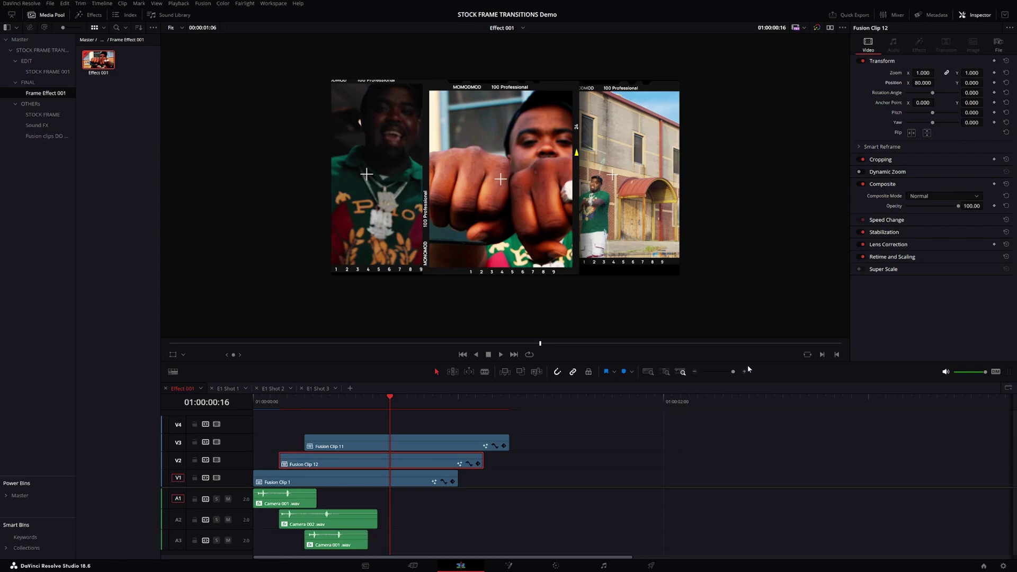
left_click(365, 436)
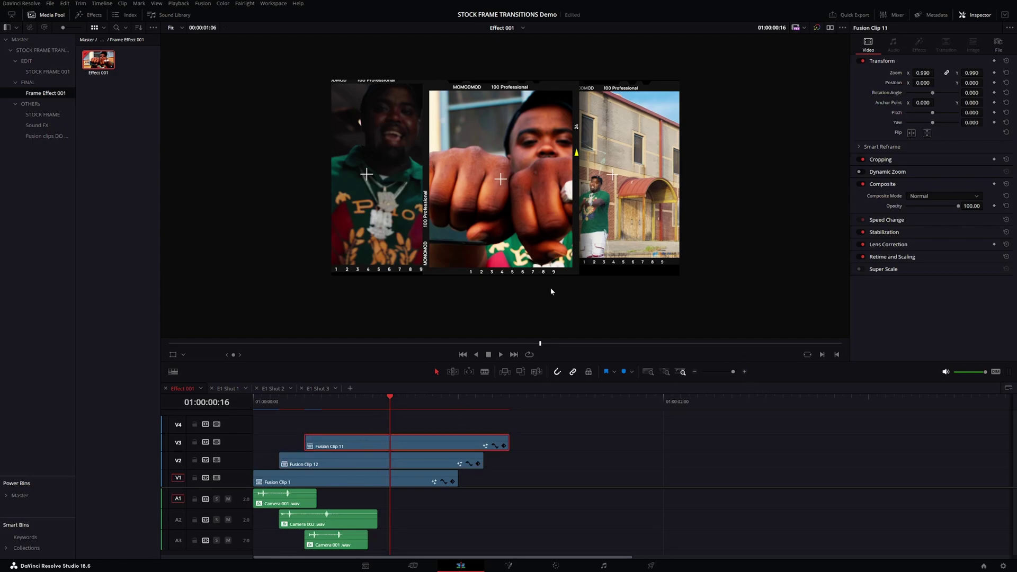
left_click(173, 355)
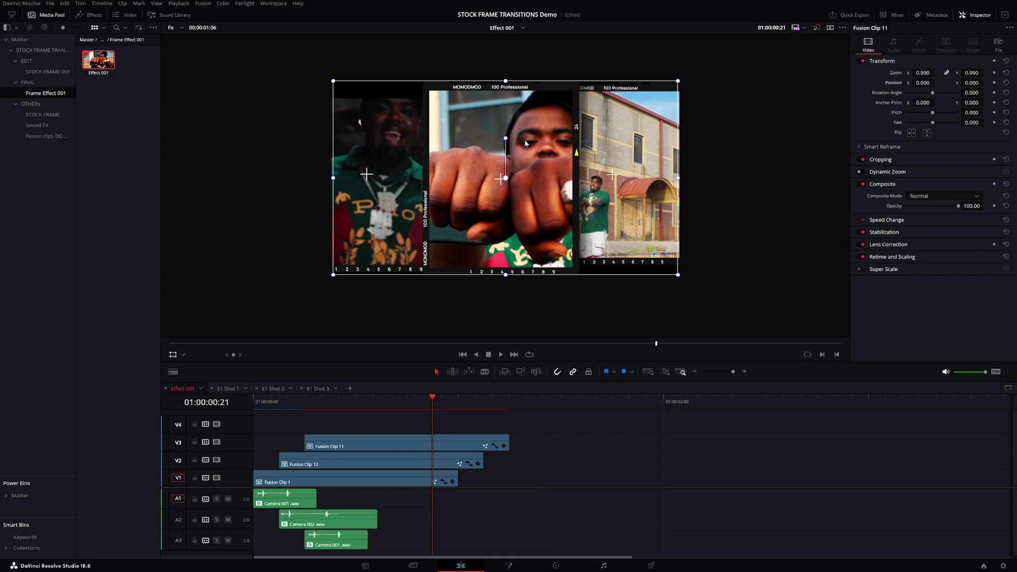
Open Fusion Clip 11 on V3 in the Fusion page and select the Instance_Transform2 node beside the reposition note
left_click(356, 448)
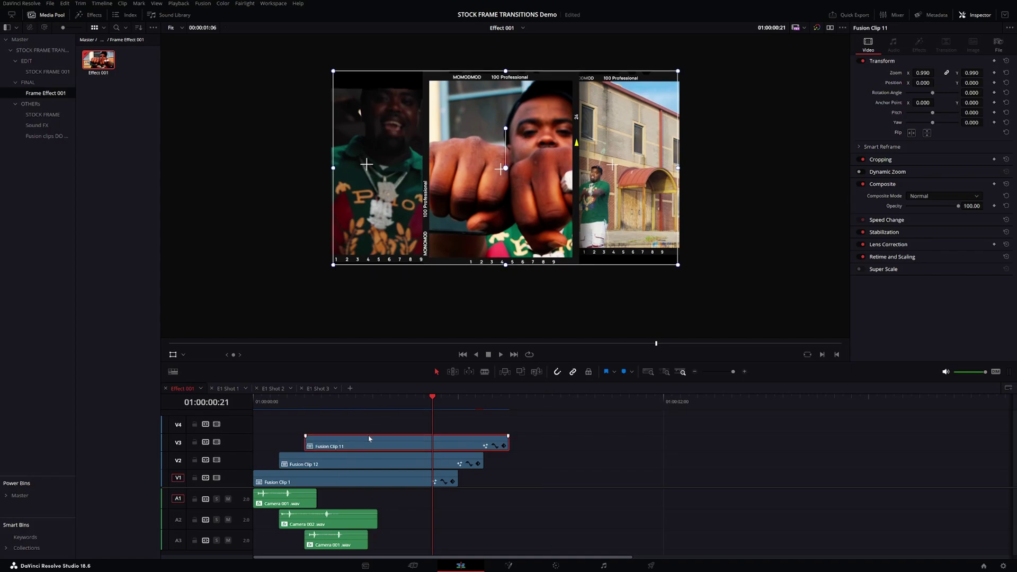
right_click(369, 435)
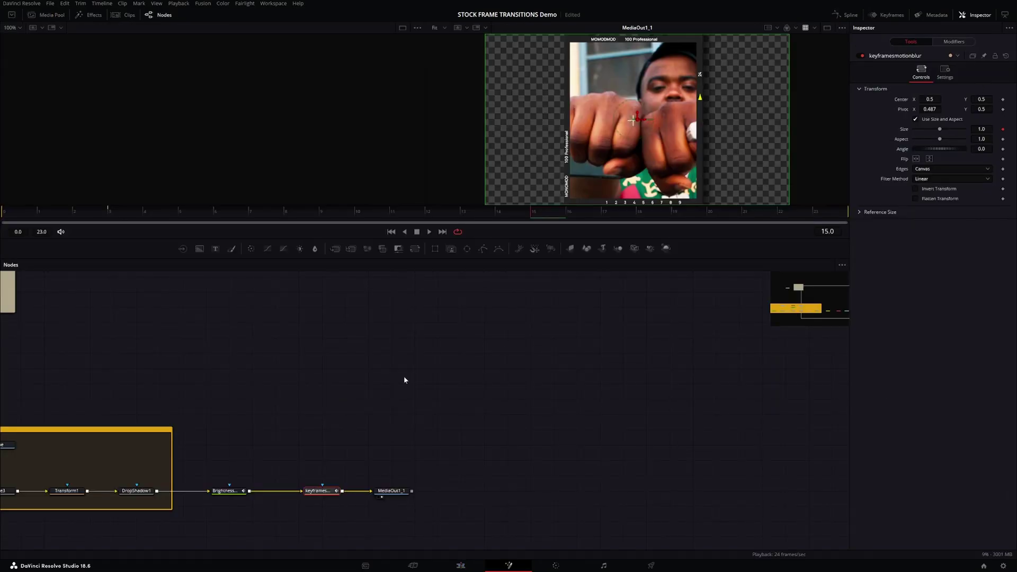
left_click_drag(386, 431, 922, 449)
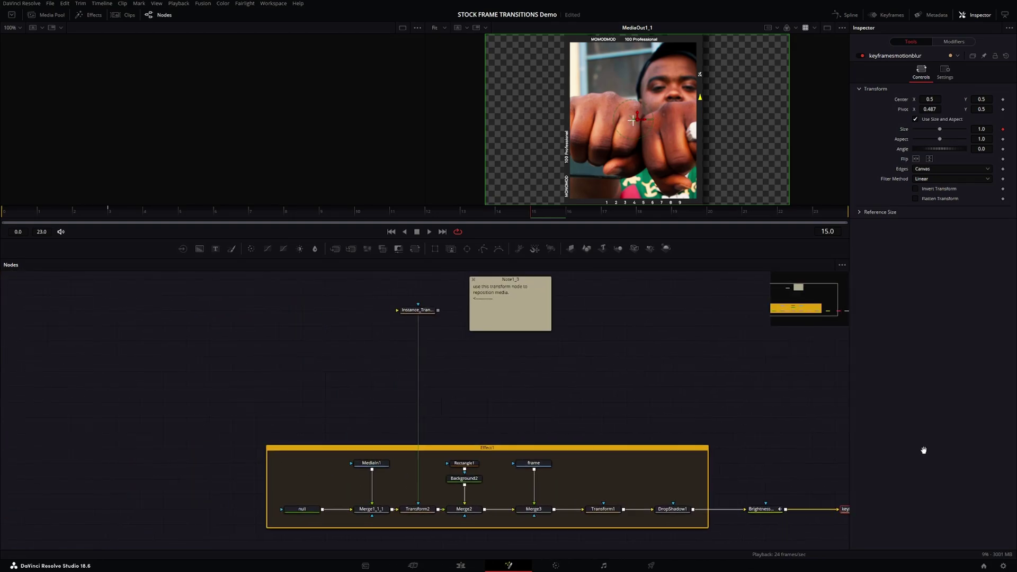
left_click_drag(730, 387, 709, 387)
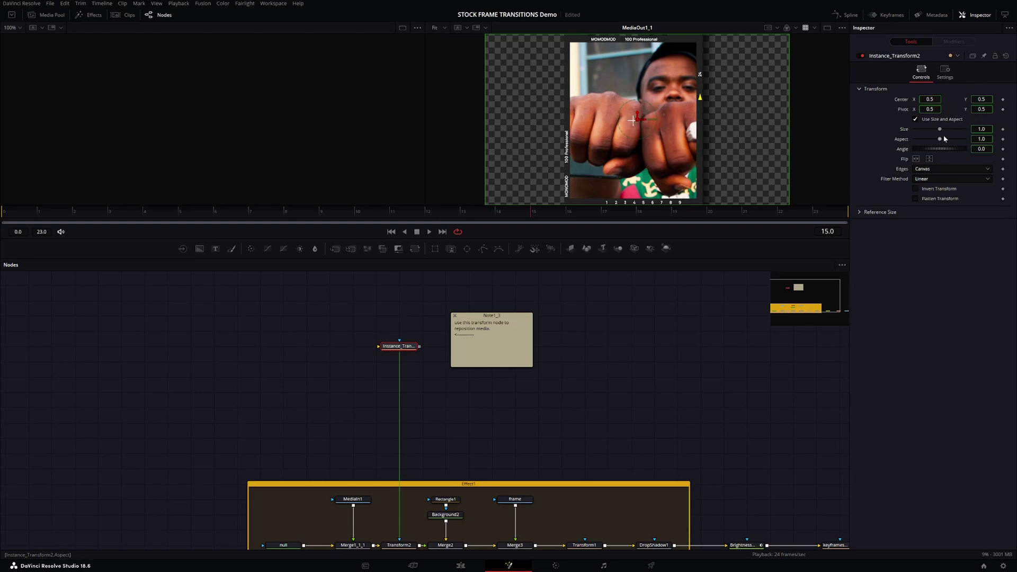
Reposition the framed media by setting Instance_Transform2's Center X to 0.606 with Size at 1.0, and return to the Edit page
mouse_move(938, 130)
left_mouse_down()
mouse_move(948, 135)
mouse_move(936, 133)
left_mouse_up()
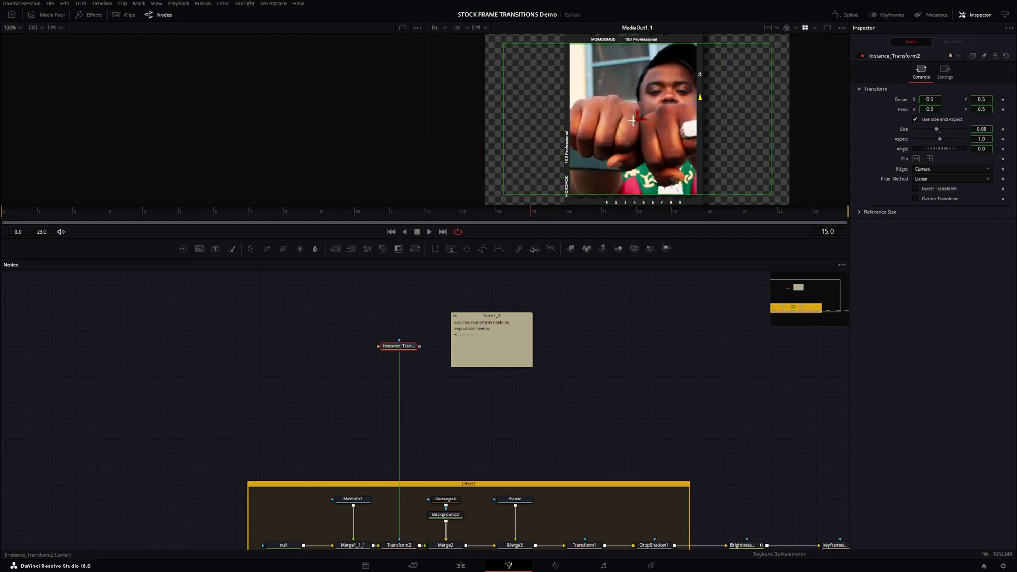
left_click_drag(930, 99, 951, 107)
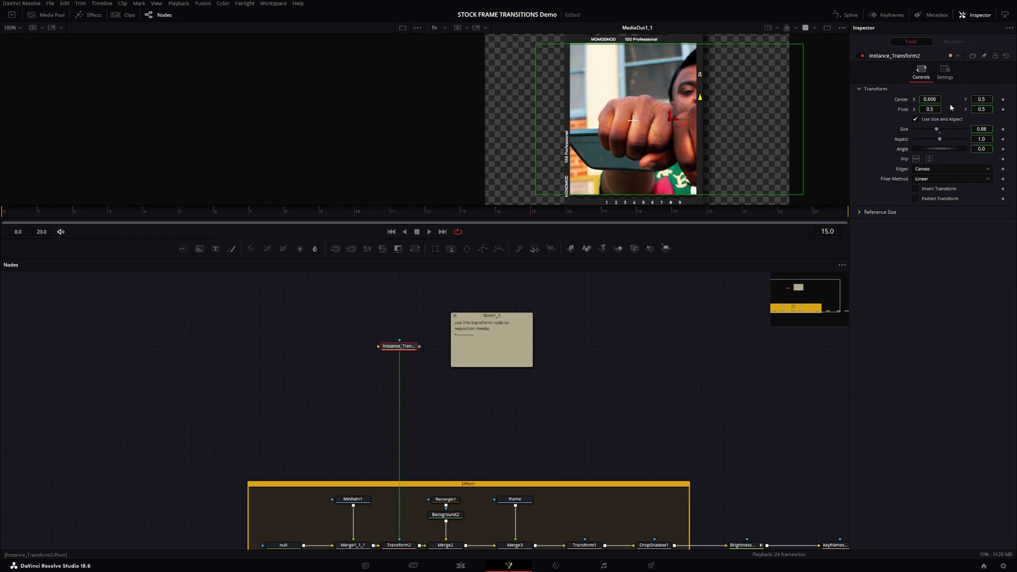
double_click(938, 131)
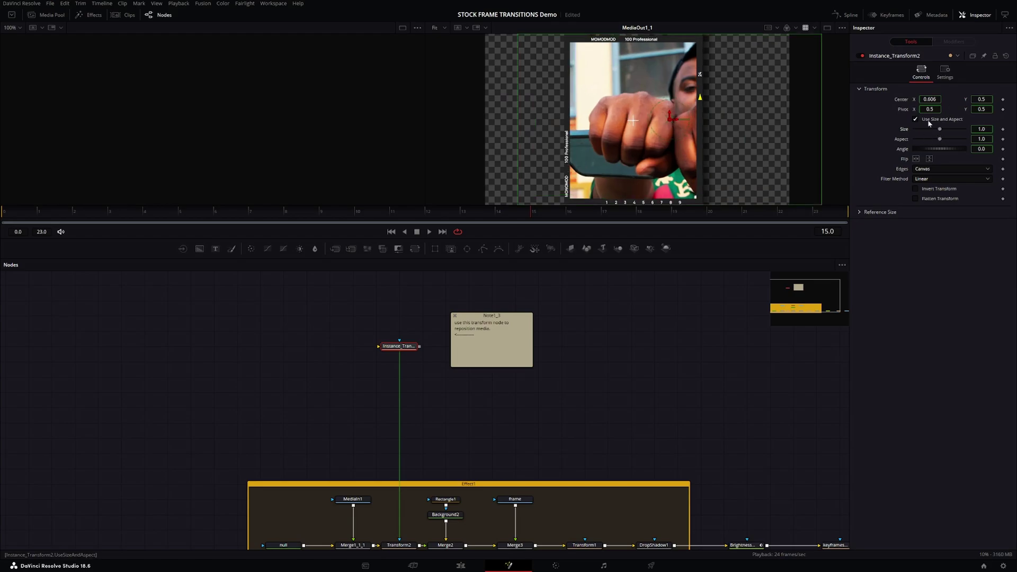
left_click(460, 565)
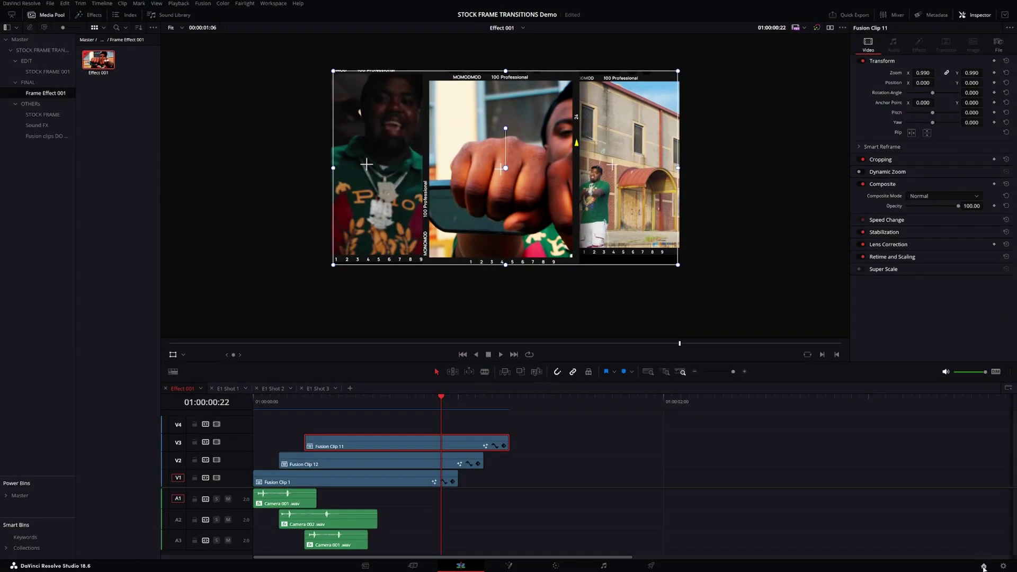
Turn on Dynamic Project Switching in the Project Manager and open the project Untitled Project 2024-02-26_180004 copy
left_click(982, 566)
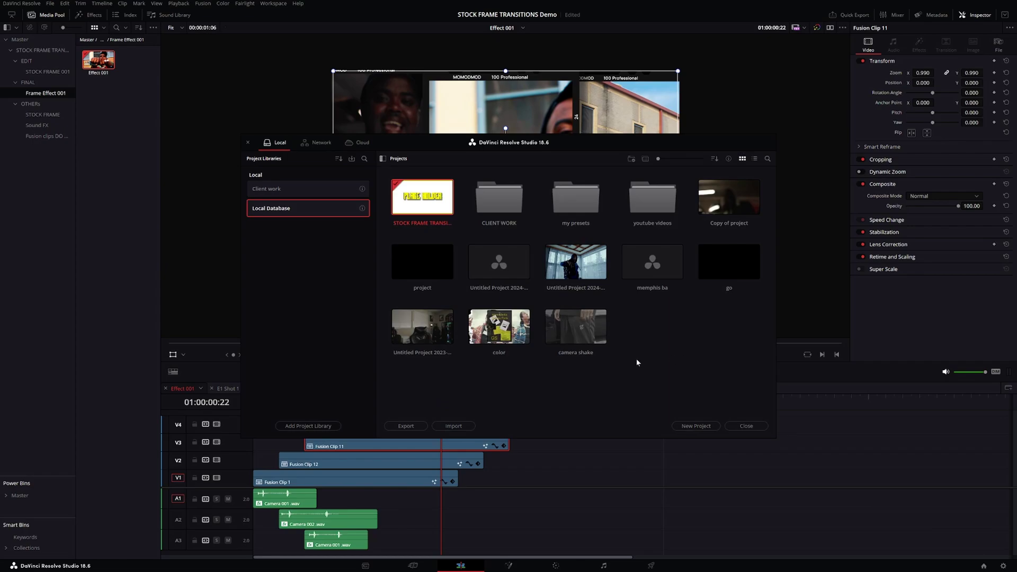
right_click(638, 358)
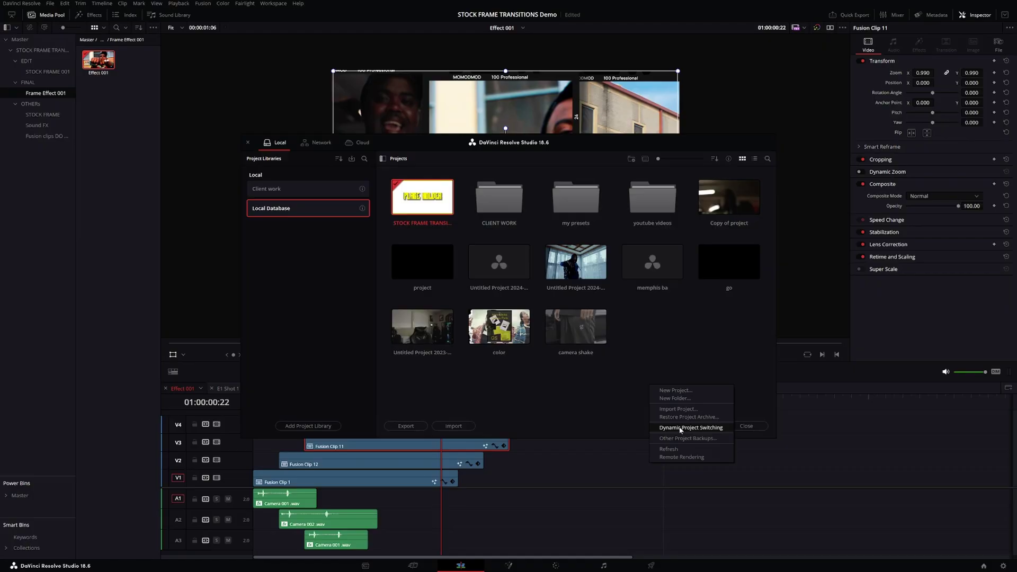
left_click(681, 429)
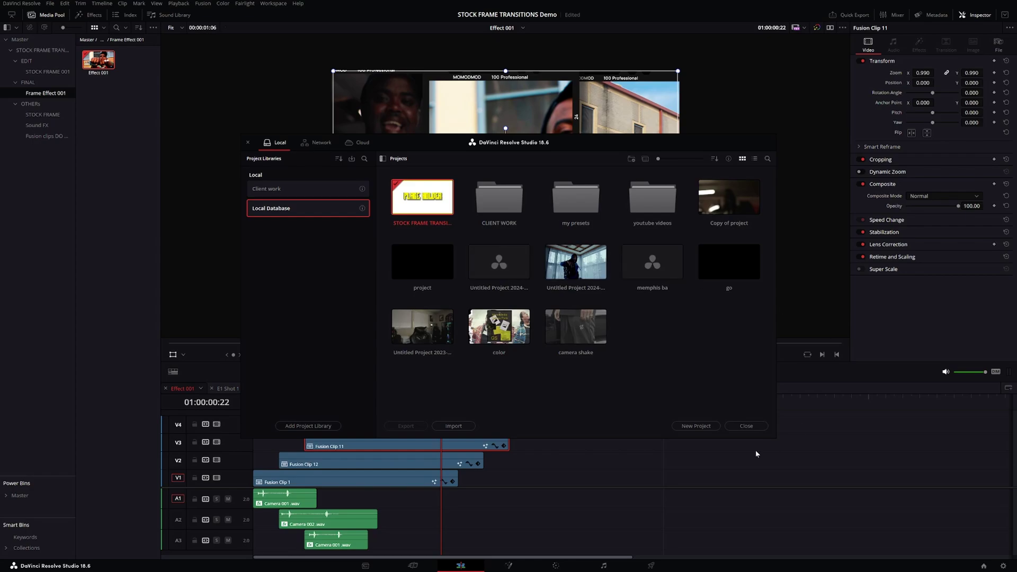
double_click(570, 270)
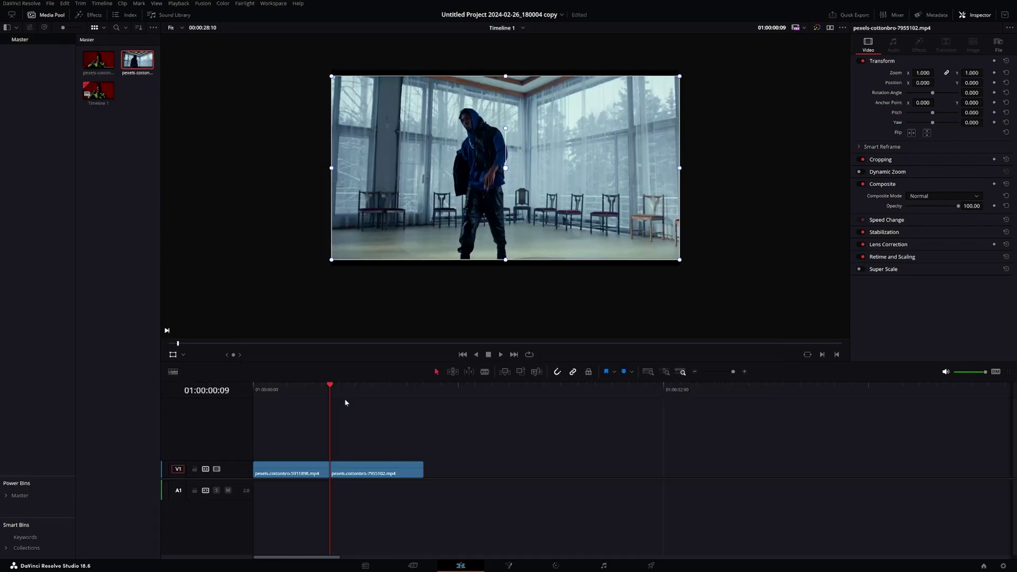
Switch back to the STOCK FRAME TRANSITIONS Demo project and copy the Effect 001 timeline from the Frame Effect 001 bin under FINAL
left_click_drag(306, 387, 329, 392)
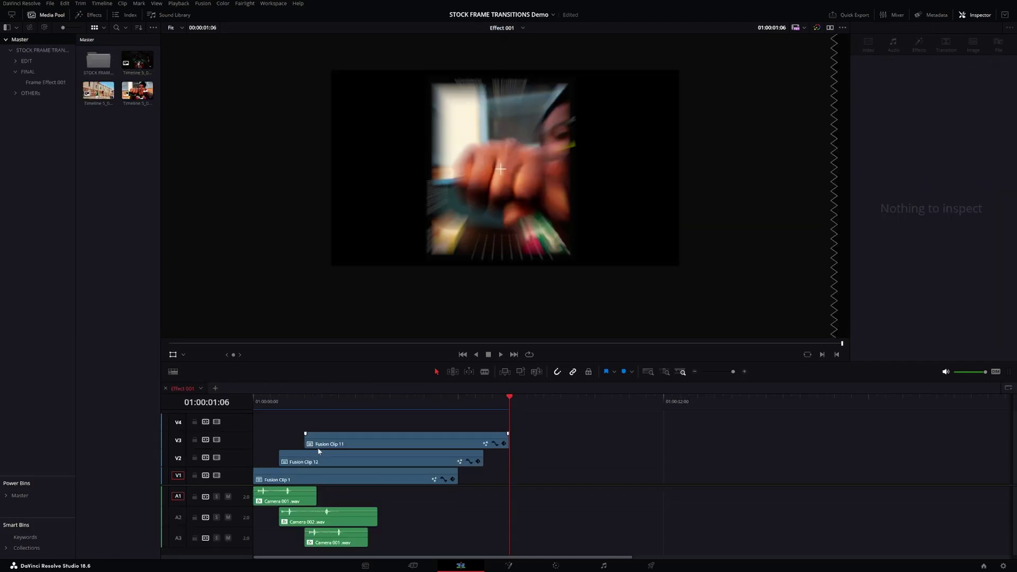
left_click(28, 72)
left_click(34, 84)
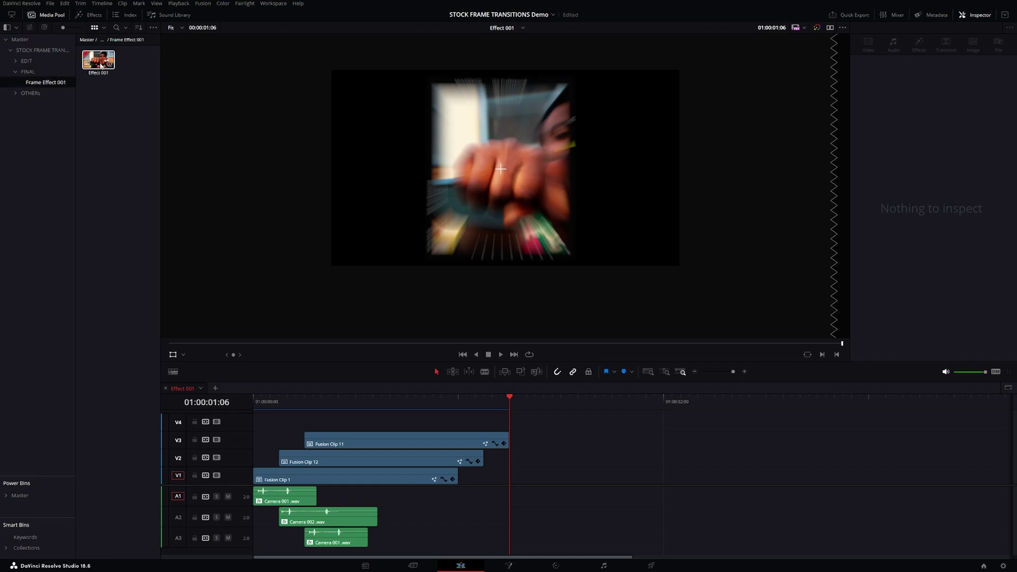
left_click(100, 65)
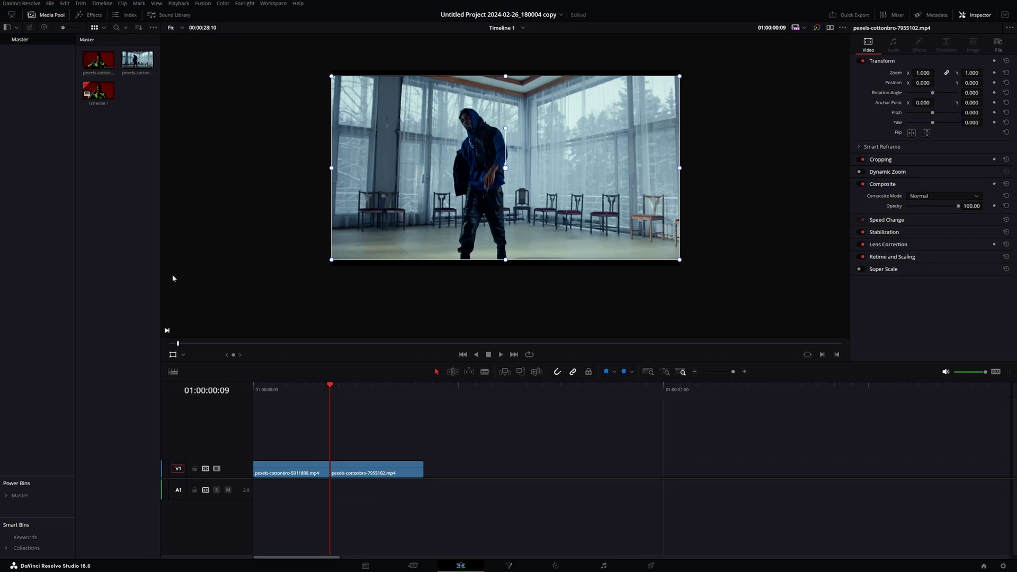
In Untitled Project 2024-02-26_180004 copy, create a bin named demo and paste the copied Effect 001 timeline into it
right_click(21, 66)
left_click(39, 67)
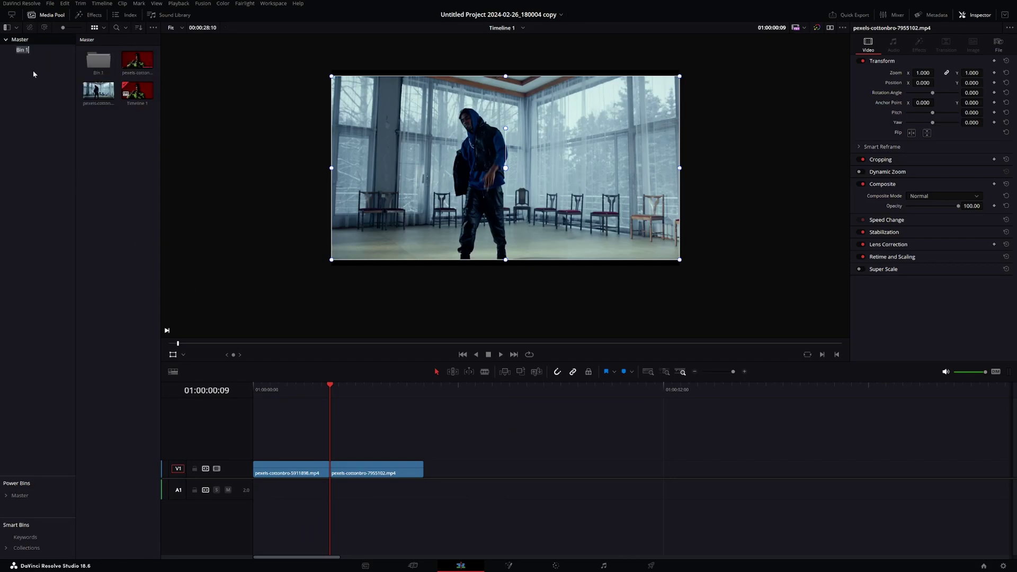
type("demo")
key("Return")
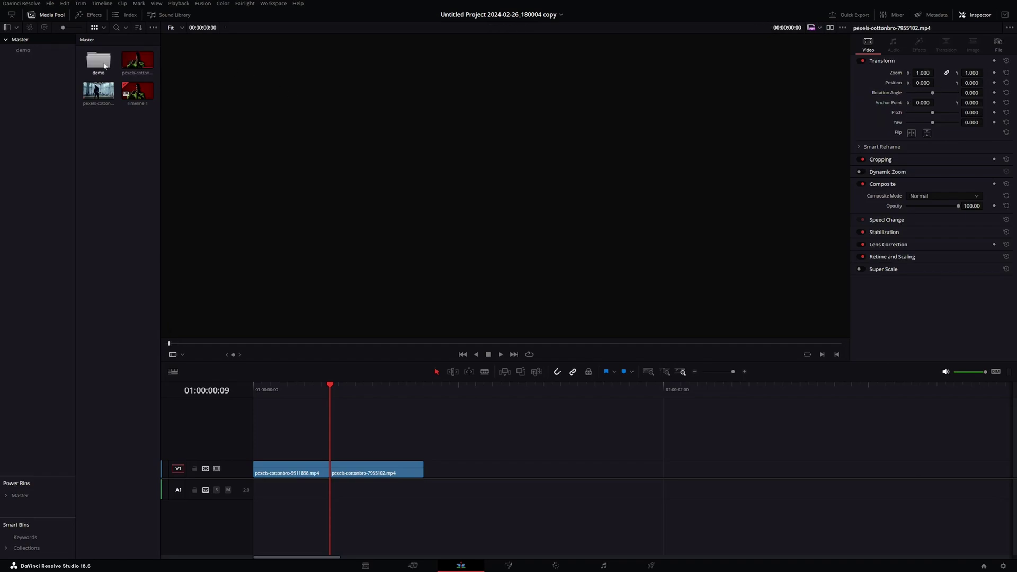
double_click(98, 60)
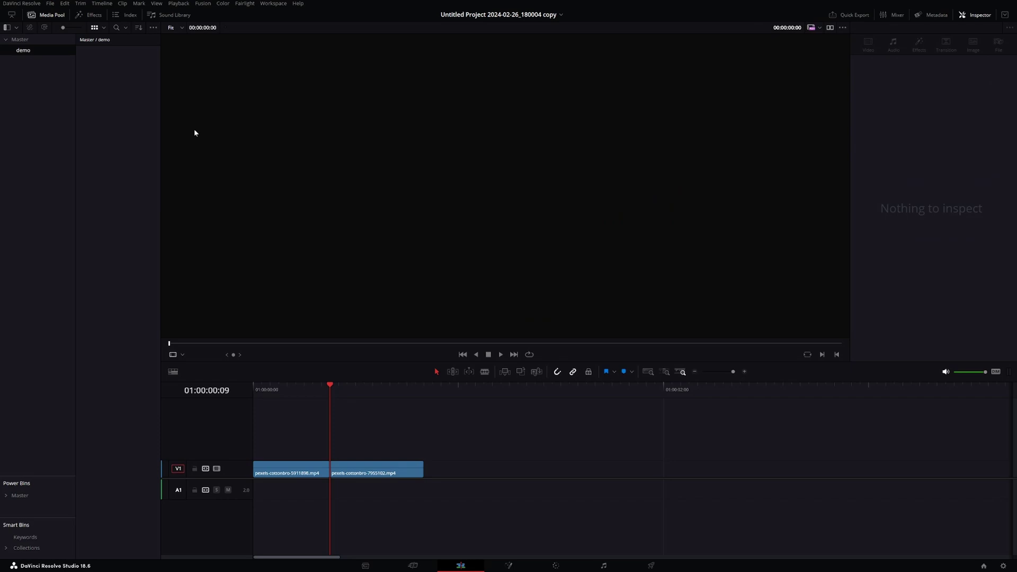
key("ctrl+v")
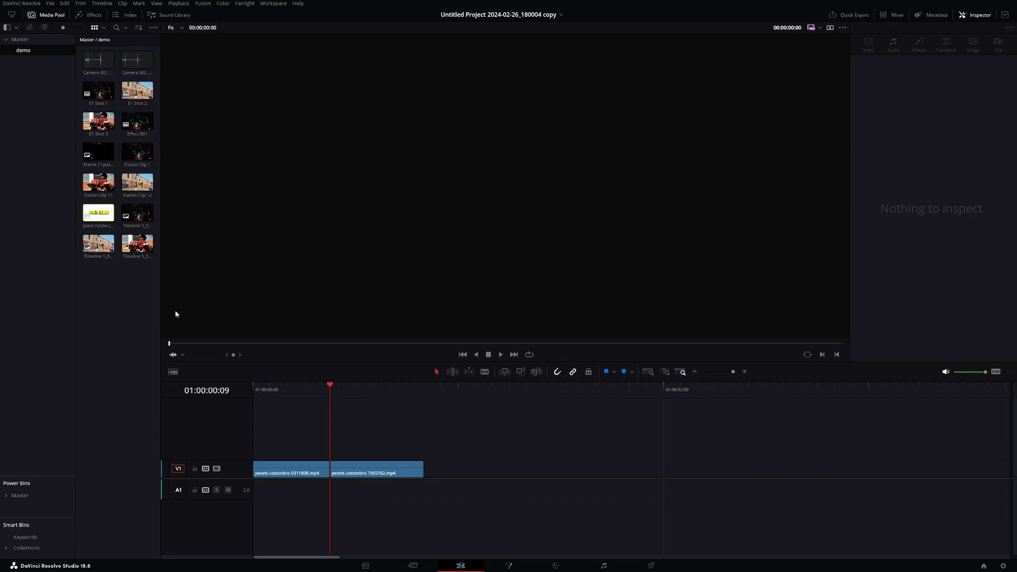
Place Effect 001 from the demo bin on V2 of Timeline 1, starting at the cut at 01:00:00:09
left_click(135, 131)
mouse_move(142, 139)
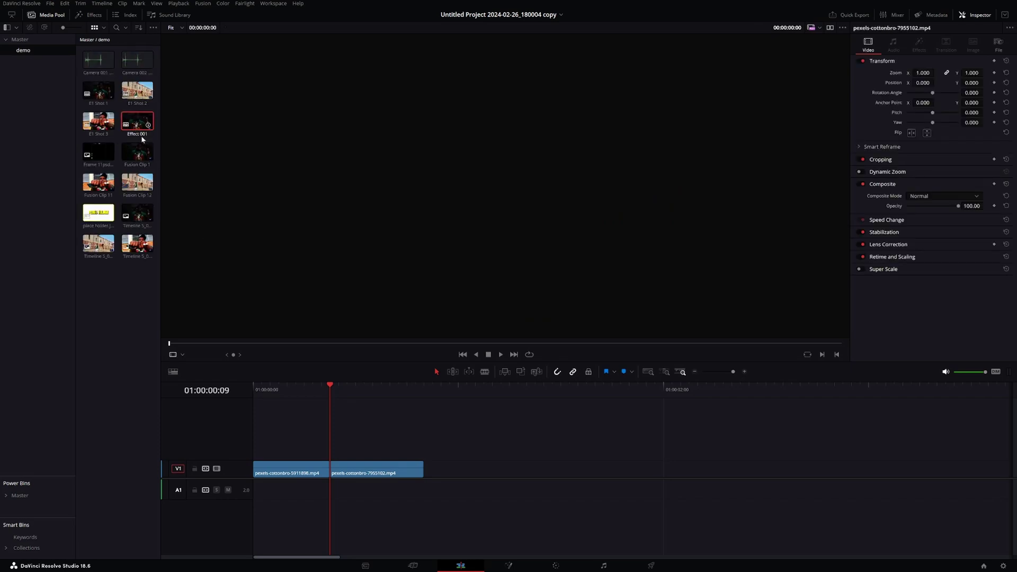
left_click(321, 400)
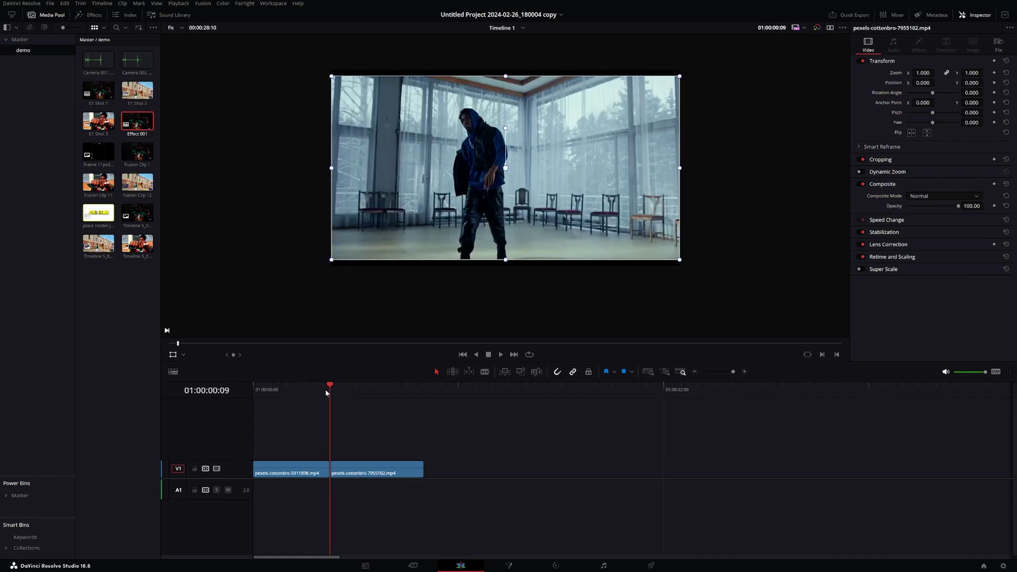
left_click_drag(137, 122, 318, 445)
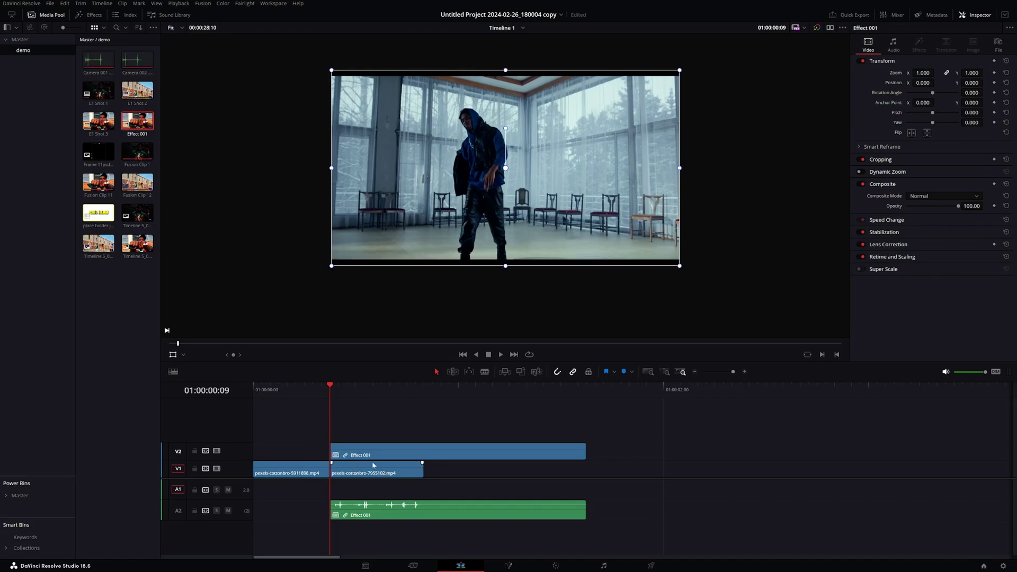
Move Effect 001 about three frames earlier so it overlaps the cut between the two clips, and play back the transition
key("Left")
key("Left")
key("Left")
key("Left")
key("Left")
left_click(347, 455)
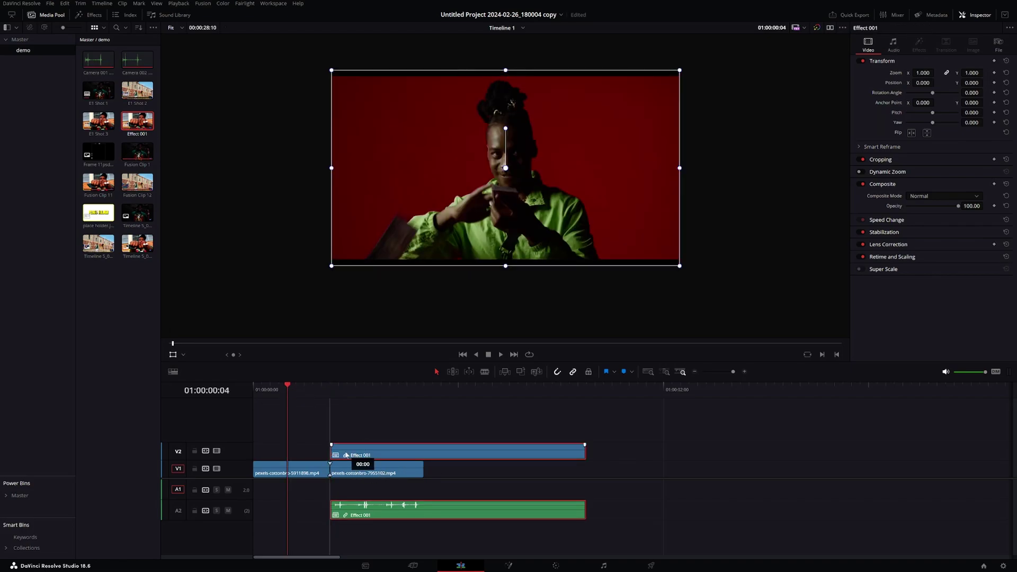
left_click_drag(347, 456, 332, 455)
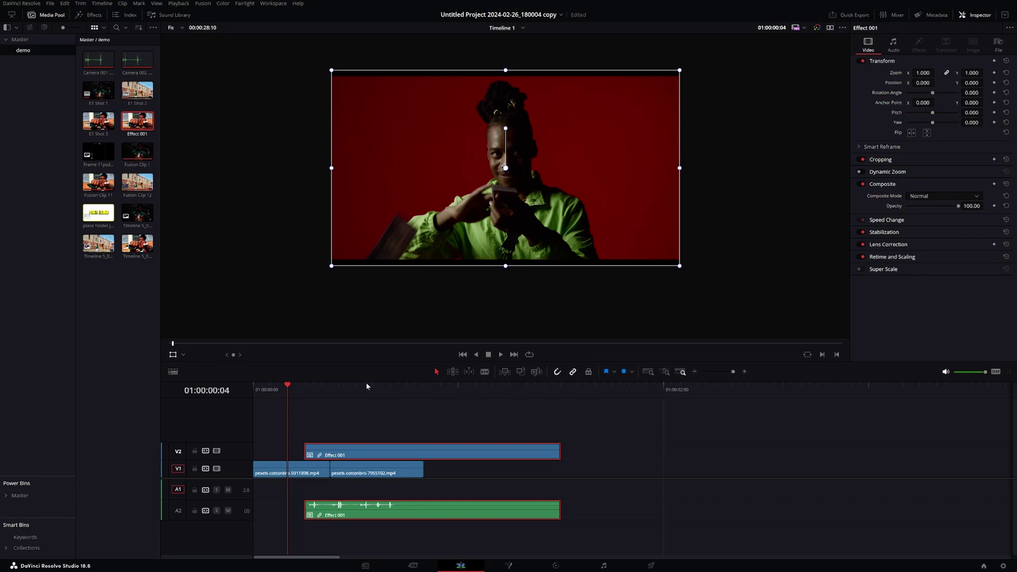
key("space")
key("Home")
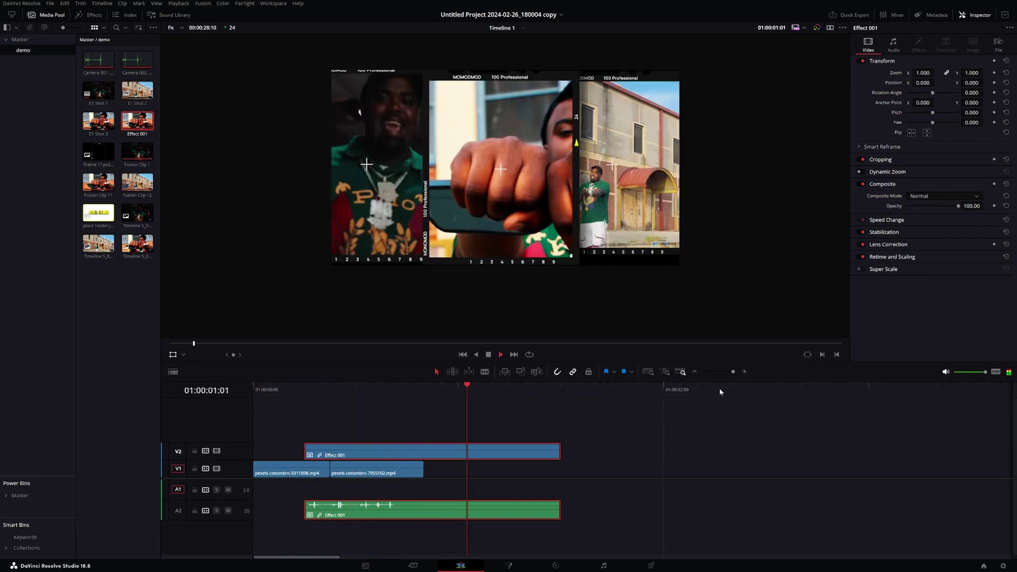
key("space")
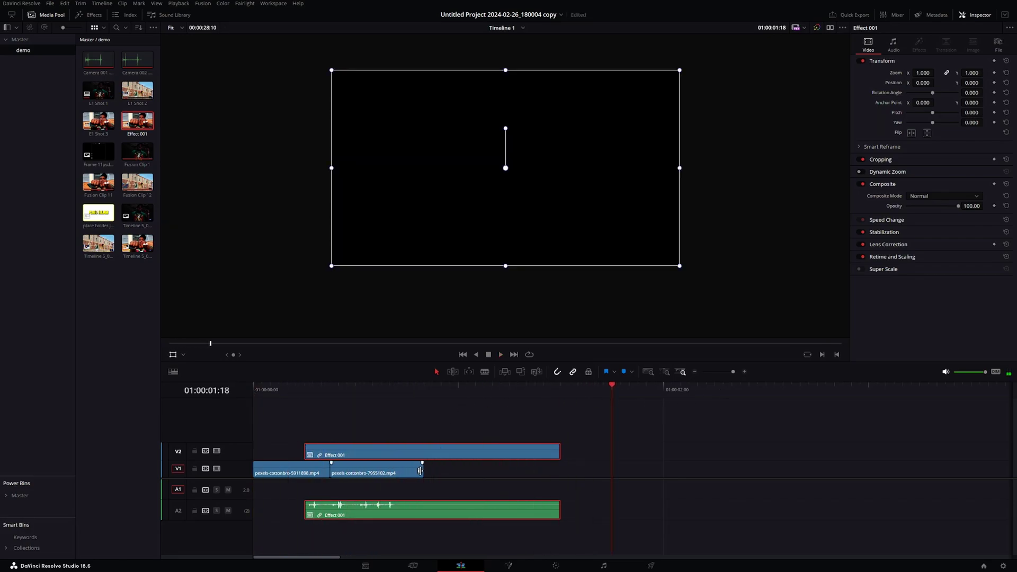
Extend pexels-cottonbro-7955102.mp4 on V1 past the end of Effect 001 and play the timeline from the start
left_click_drag(420, 470, 748, 474)
key("Home")
key("space")
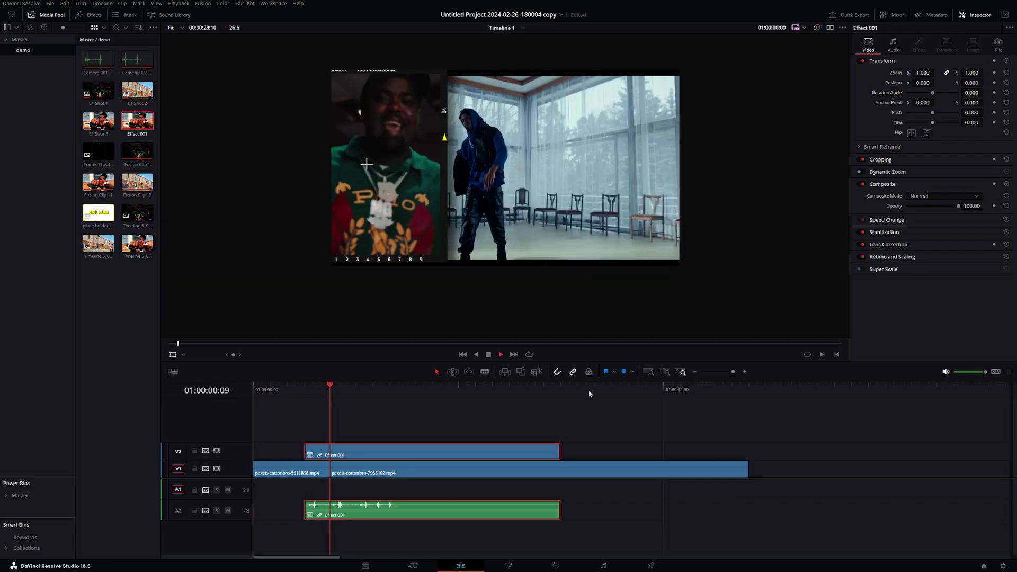
key("space")
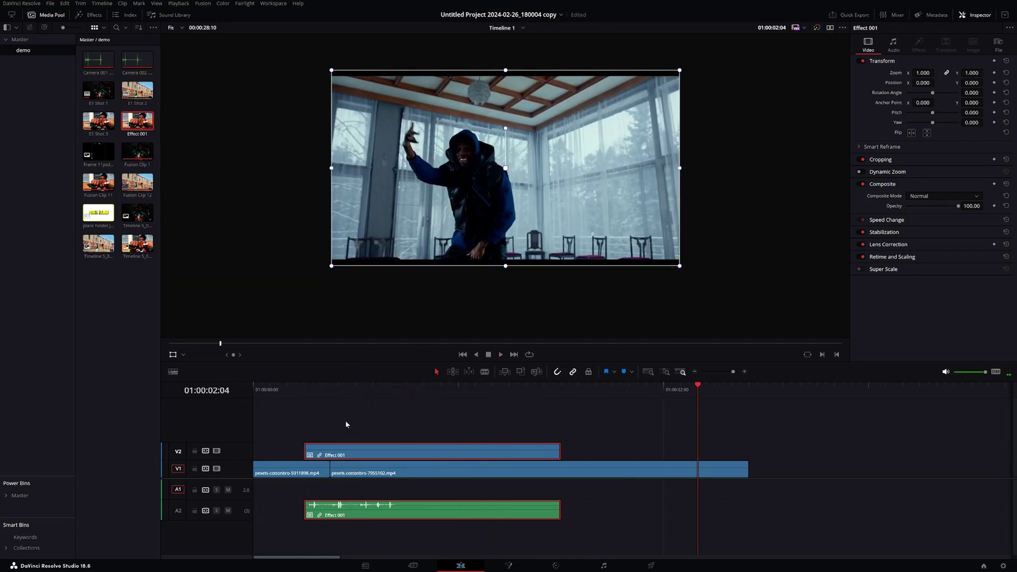
Scrub through the transition to 01:00:00:15 and open the Effect 001 clip on V2 in its own timeline
left_click(321, 401)
left_click(333, 392)
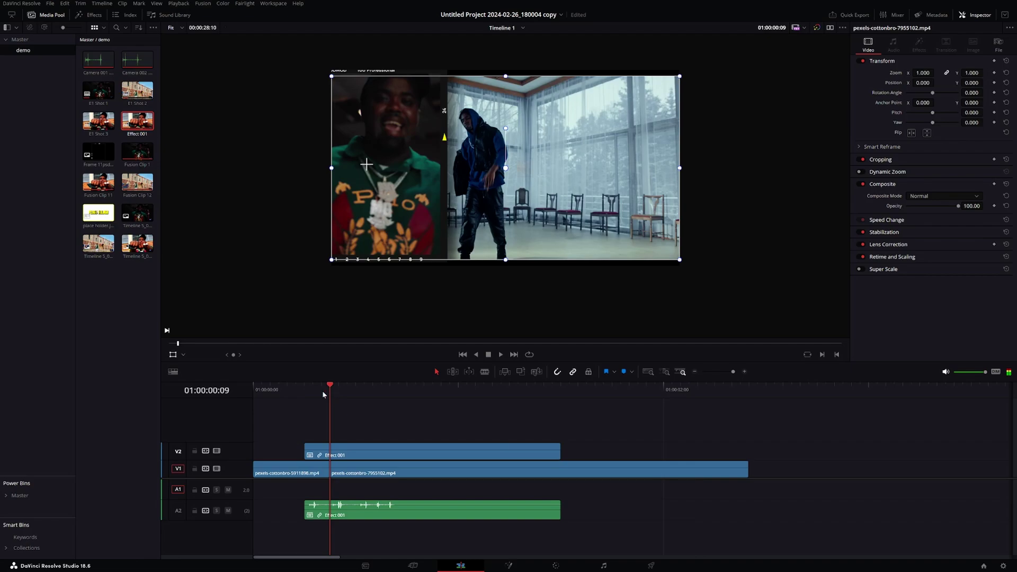
left_click_drag(322, 393, 381, 394)
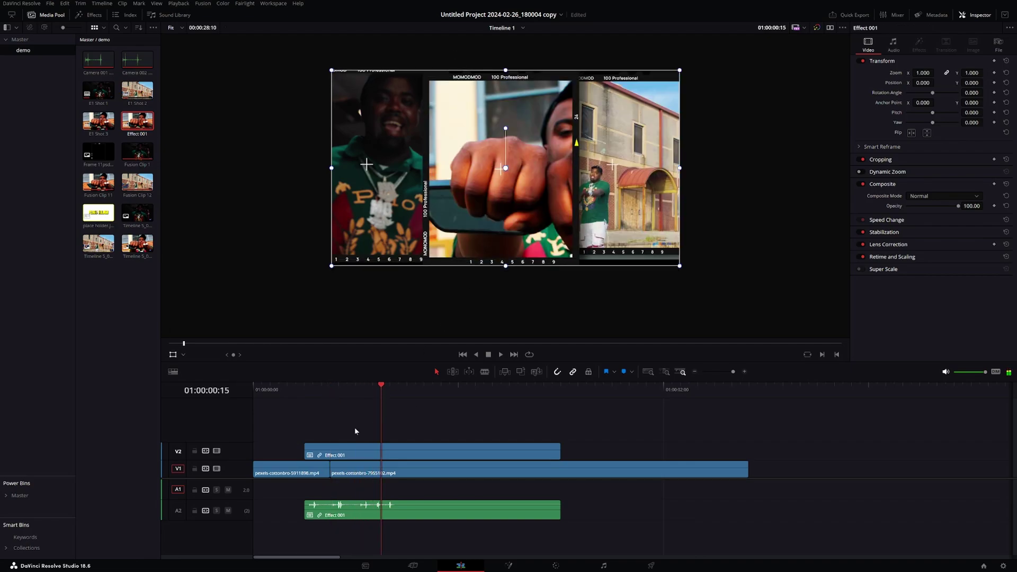
left_click(340, 454)
right_click(341, 452)
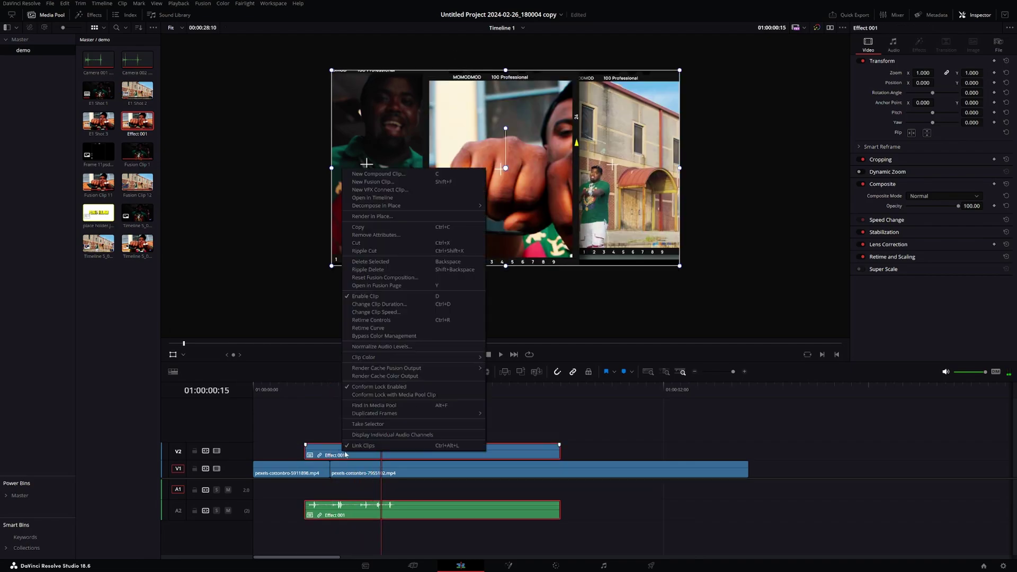
left_click(372, 198)
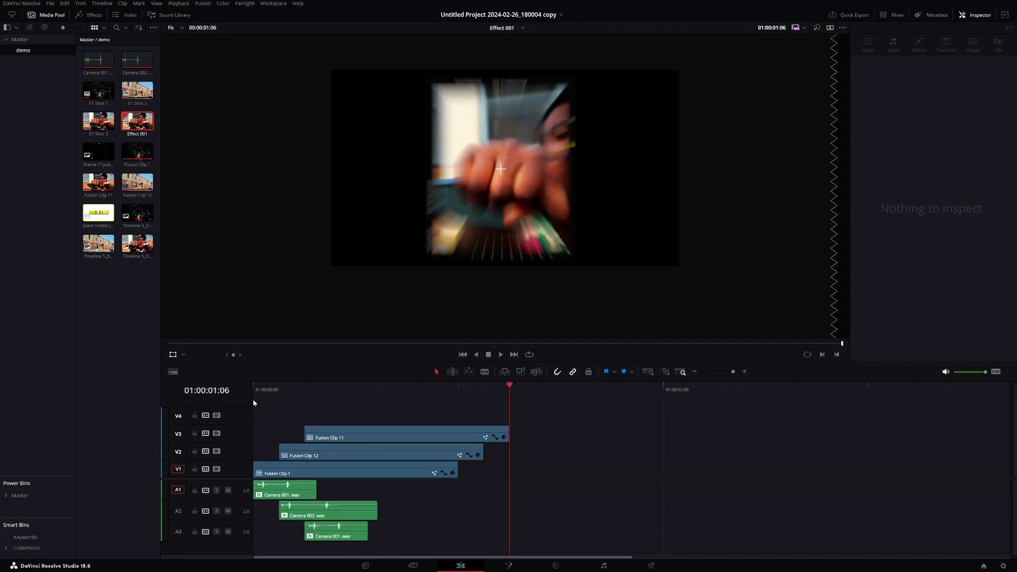
At 01:00:00:07, set Fusion Clip 11's zoom to 0.980 and disable the clip
left_click_drag(253, 399, 312, 409)
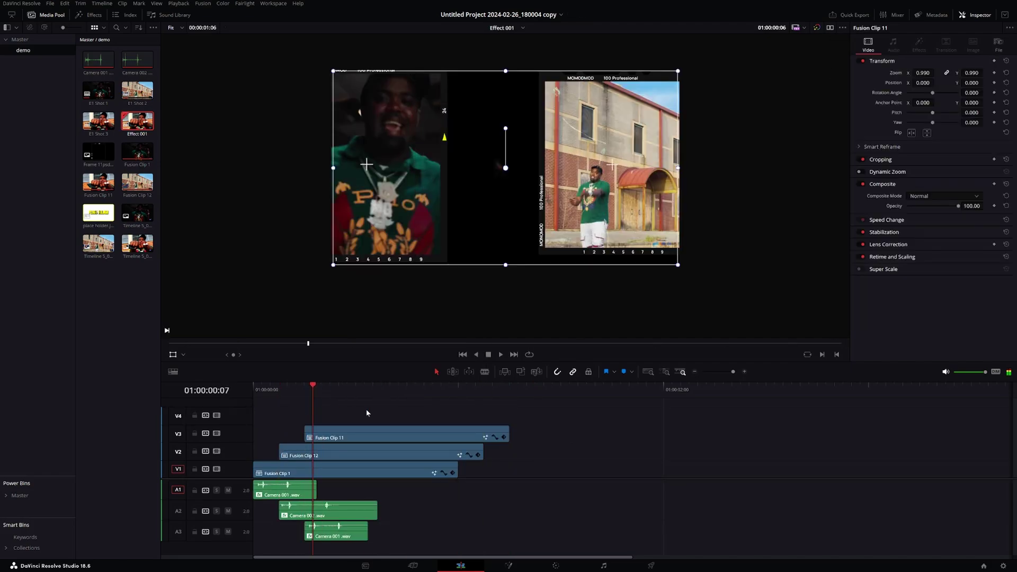
left_click(458, 433)
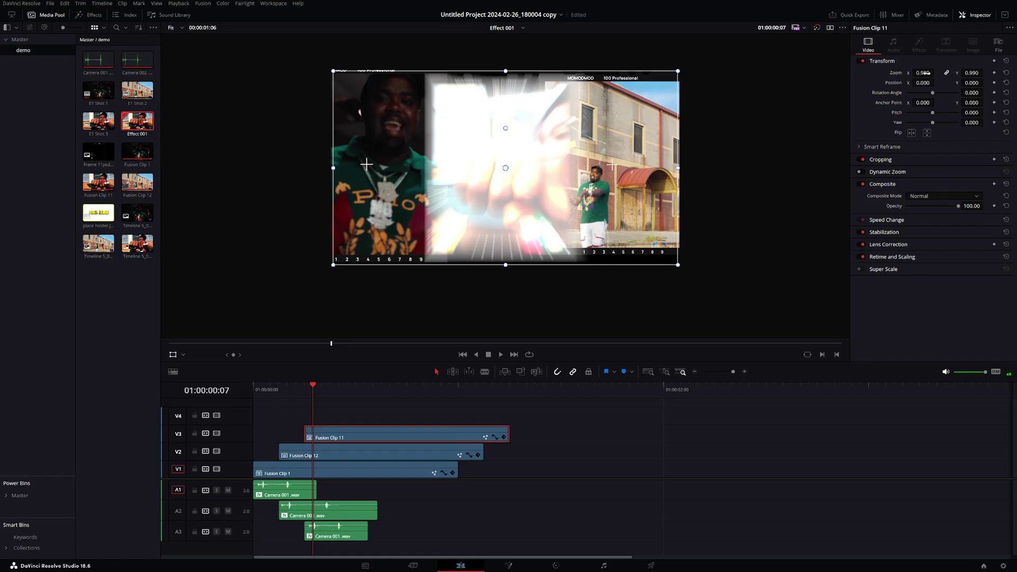
left_click_drag(925, 72, 923, 72)
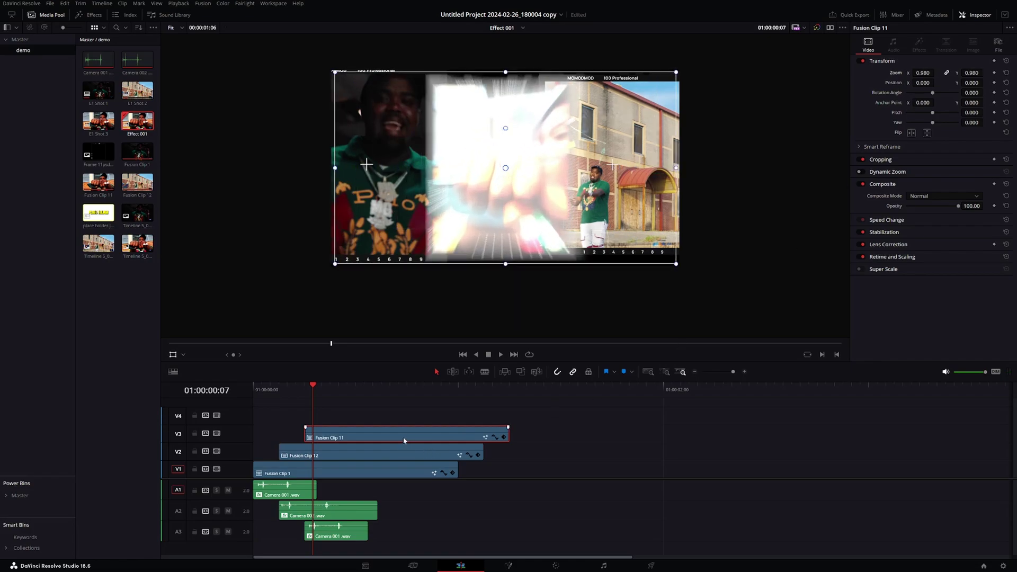
Shift Fusion Clip 12's frame to the left and set Fusion Clip 1's Position X to 170
left_click(330, 458)
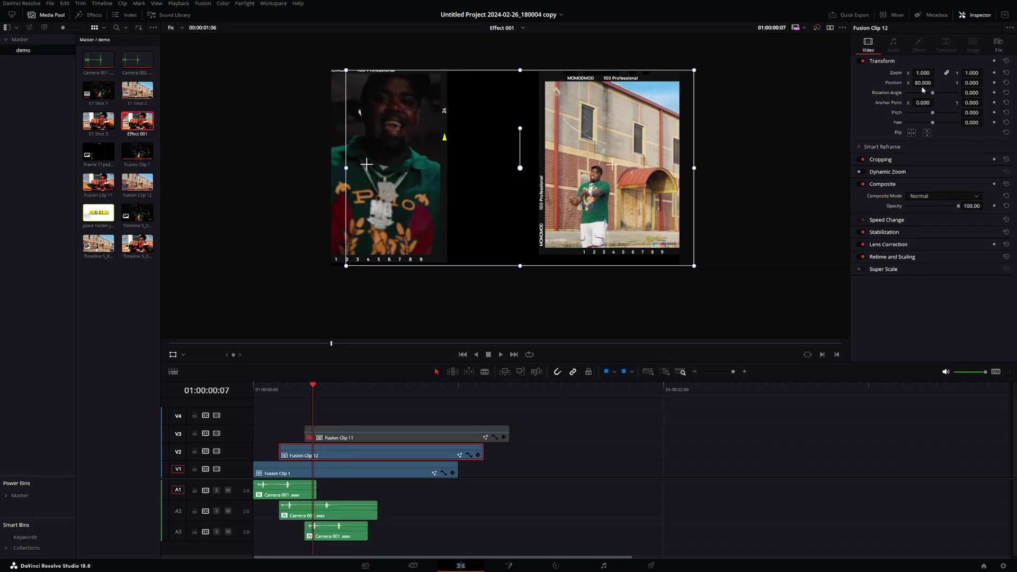
left_click_drag(923, 82, 884, 132)
left_click(405, 476)
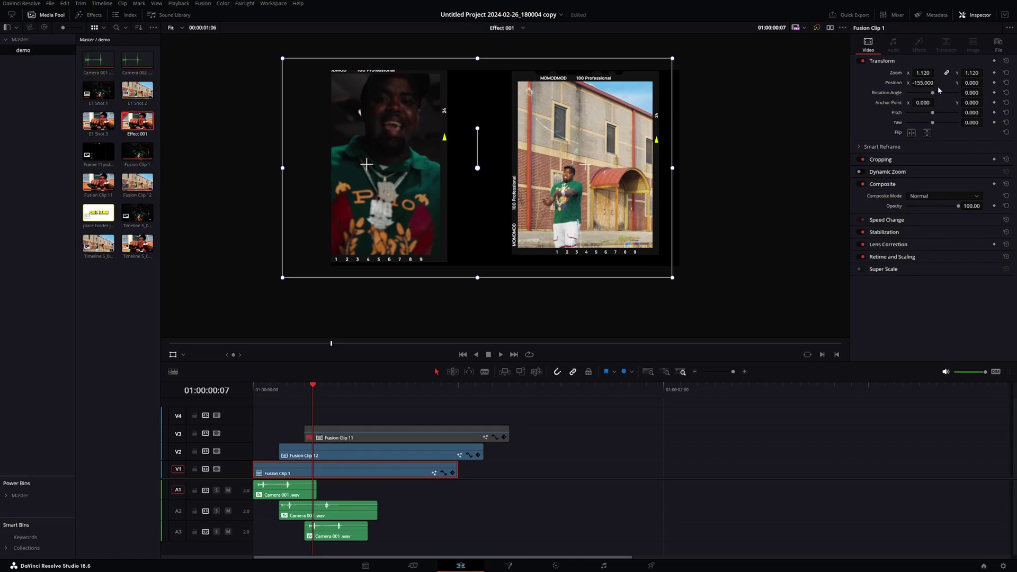
mouse_move(923, 83)
left_mouse_down()
mouse_move(955, 83)
mouse_move(936, 83)
left_mouse_up()
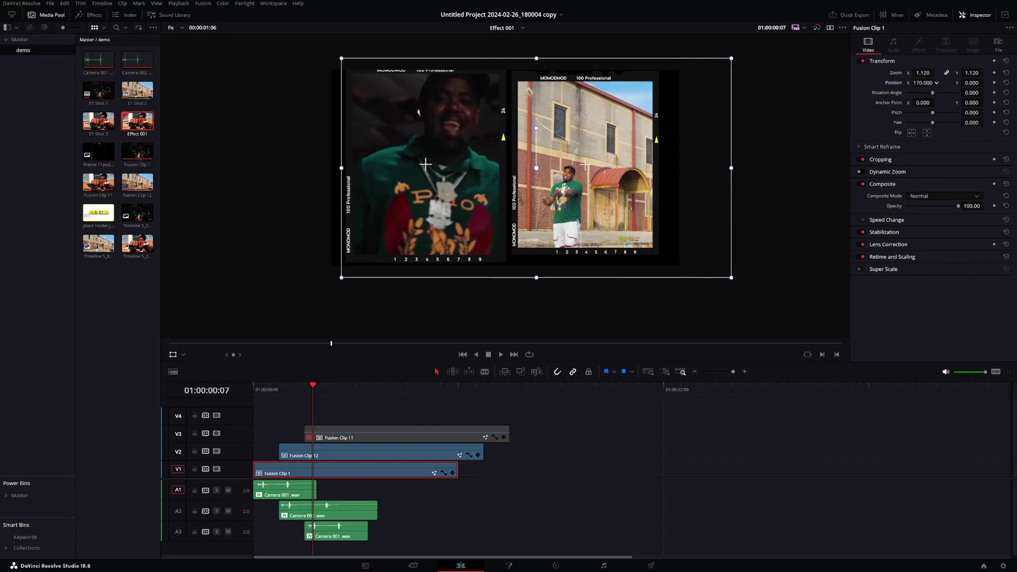
Set Fusion Clip 12's zoom to 1.080 and its Position X to -97 so it sits beside the first frame
left_click(368, 455)
left_click_drag(923, 75, 936, 83)
left_click_drag(936, 83, 757, 298)
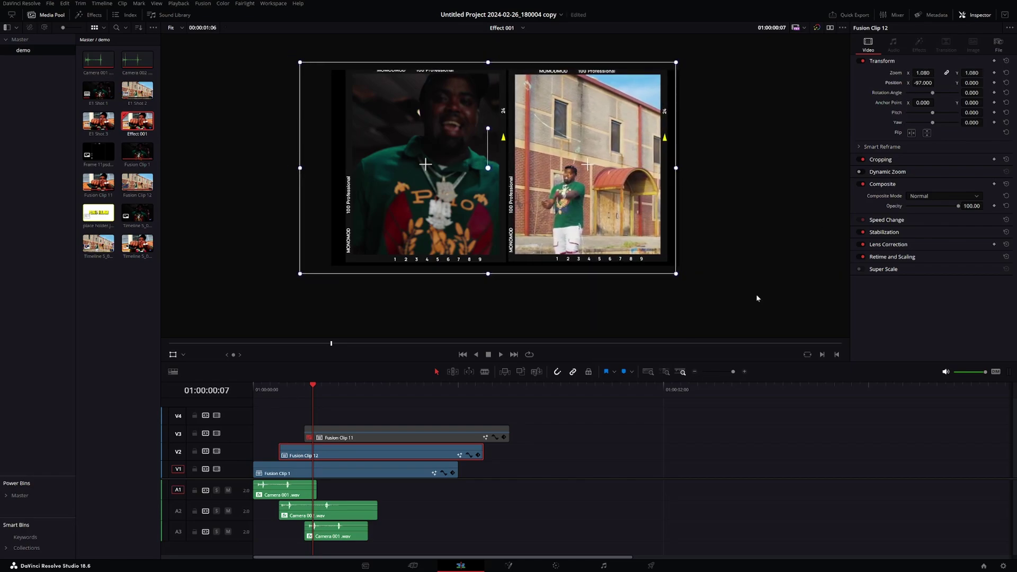
Disable the Camera 001.wav clip on A3
left_click(339, 538)
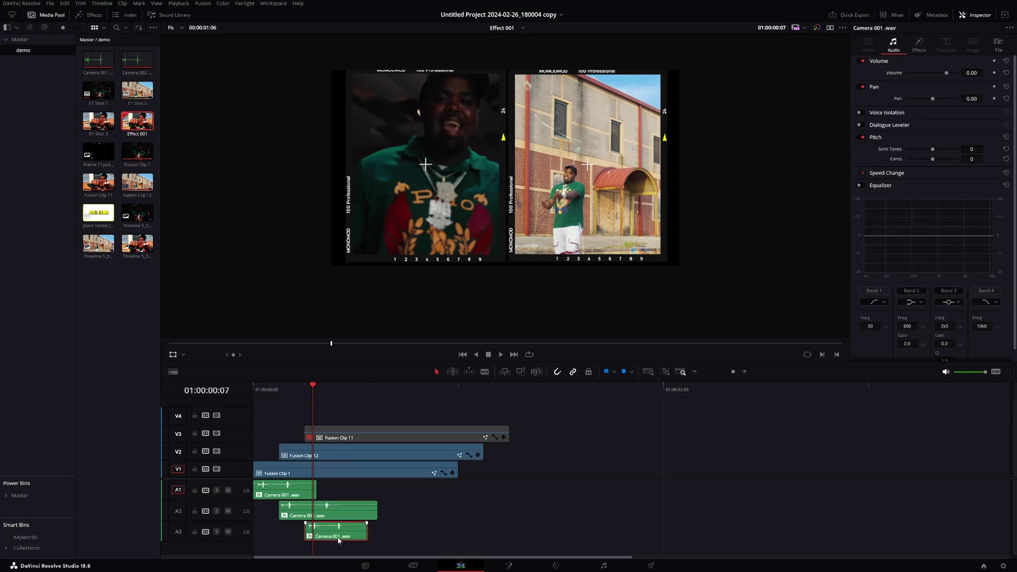
left_click(501, 389)
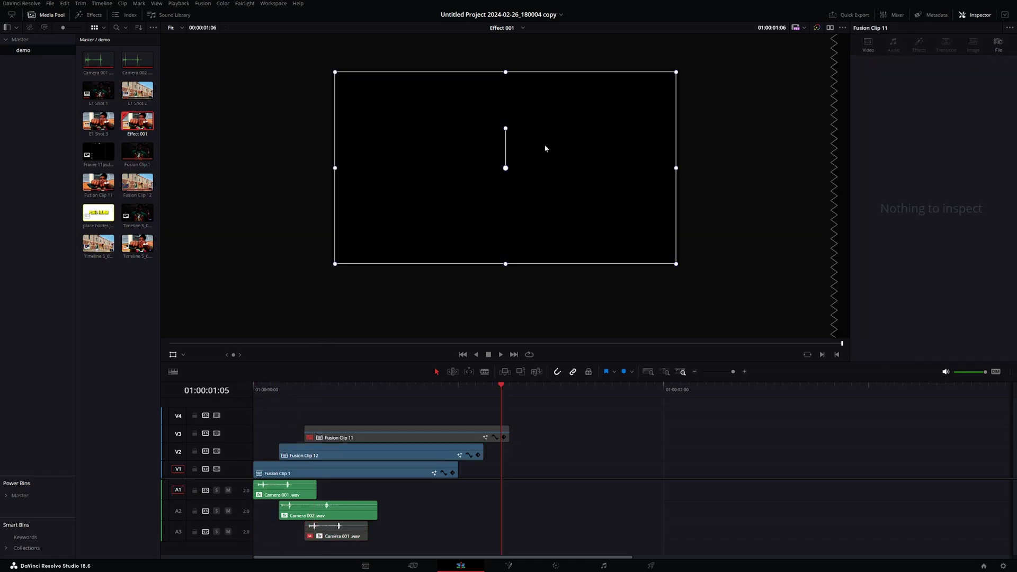
Enable stacked timelines in the timeline view options and switch from Effect 001 to Timeline 1
left_click(522, 27)
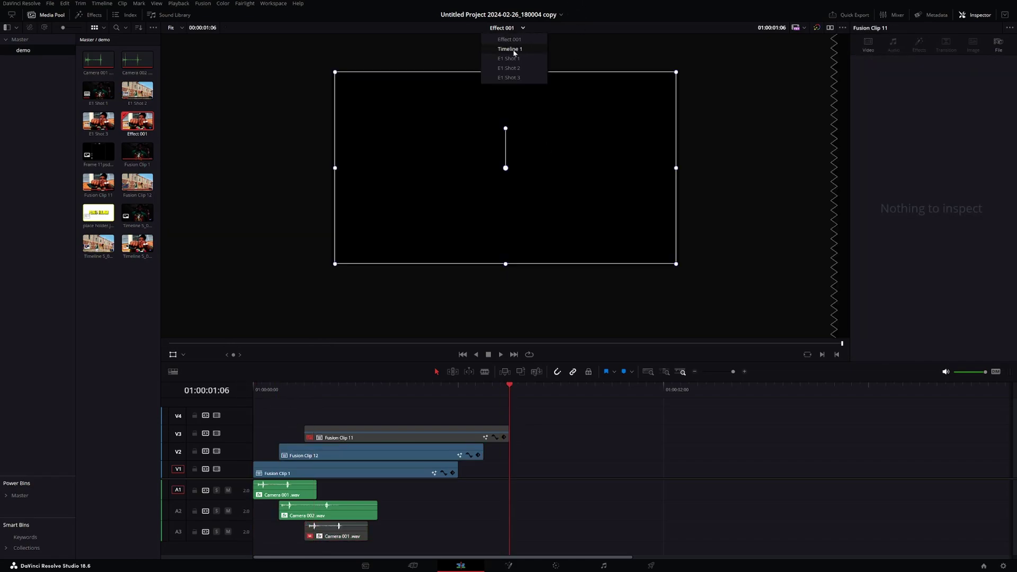
left_click(172, 373)
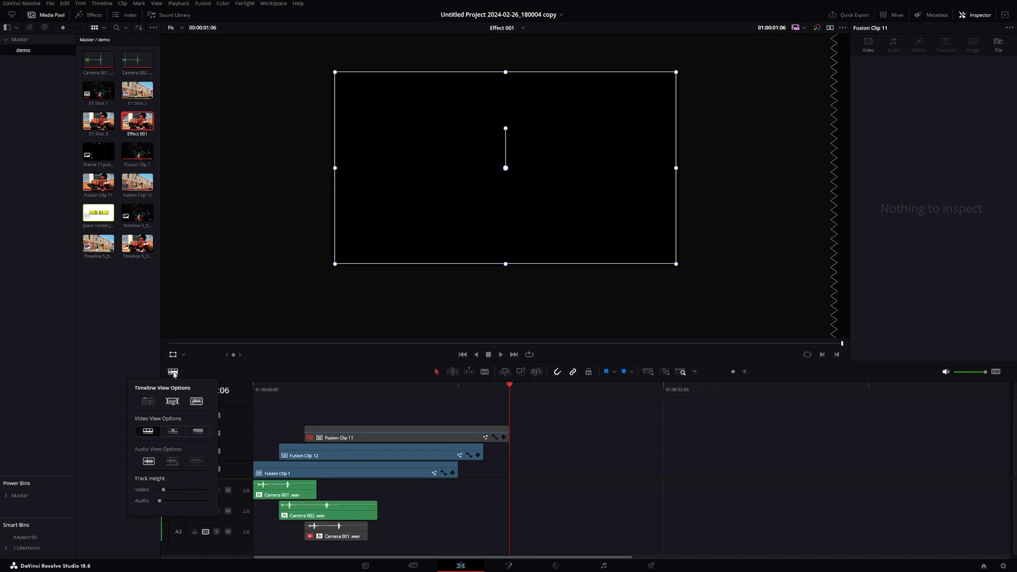
left_click(149, 402)
left_click(202, 389)
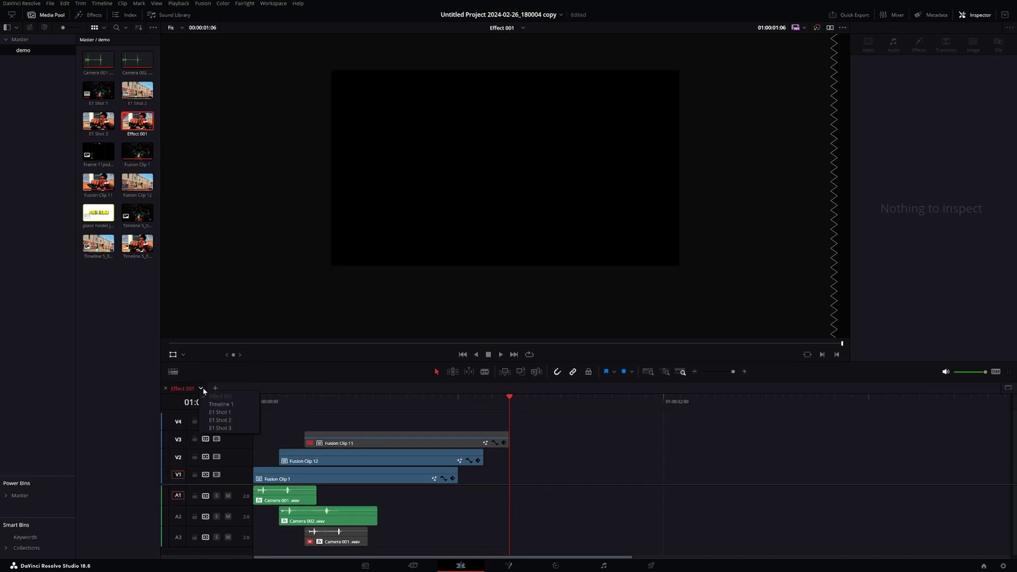
left_click(216, 406)
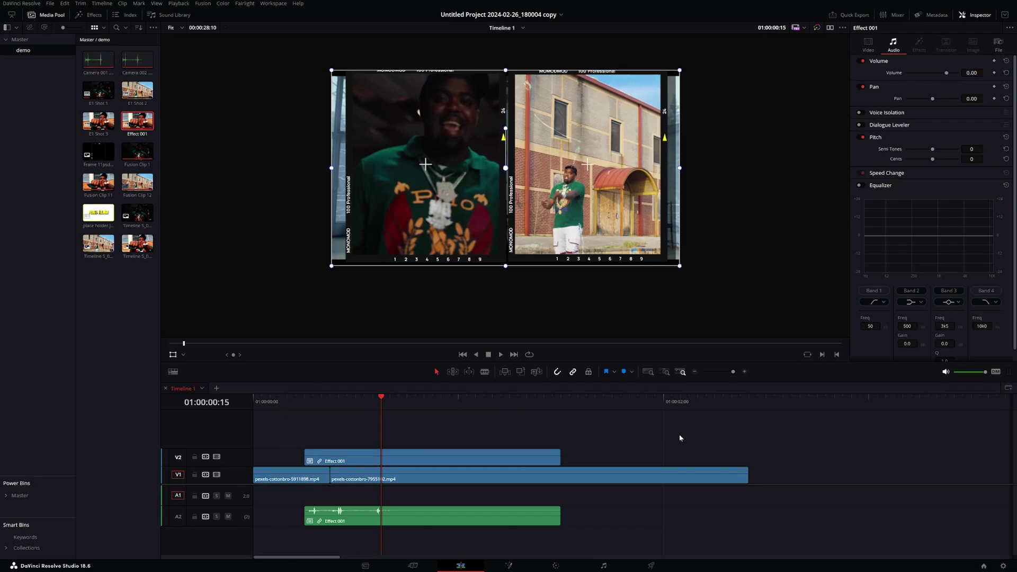
Play Timeline 1 from the start to review the two-frame version of the transition
left_click(299, 403)
left_click(596, 424)
key("Home")
key("space")
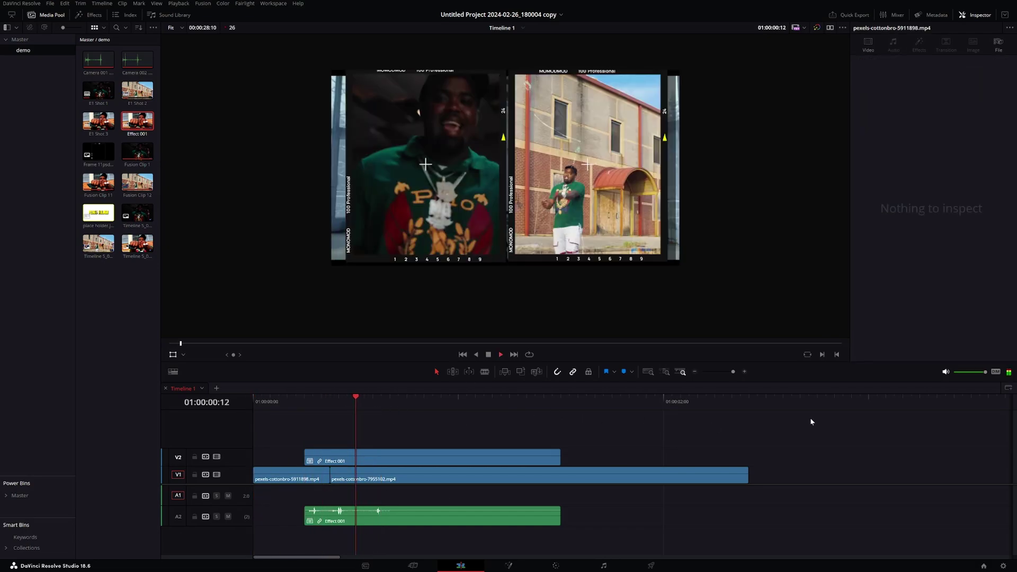
key("space")
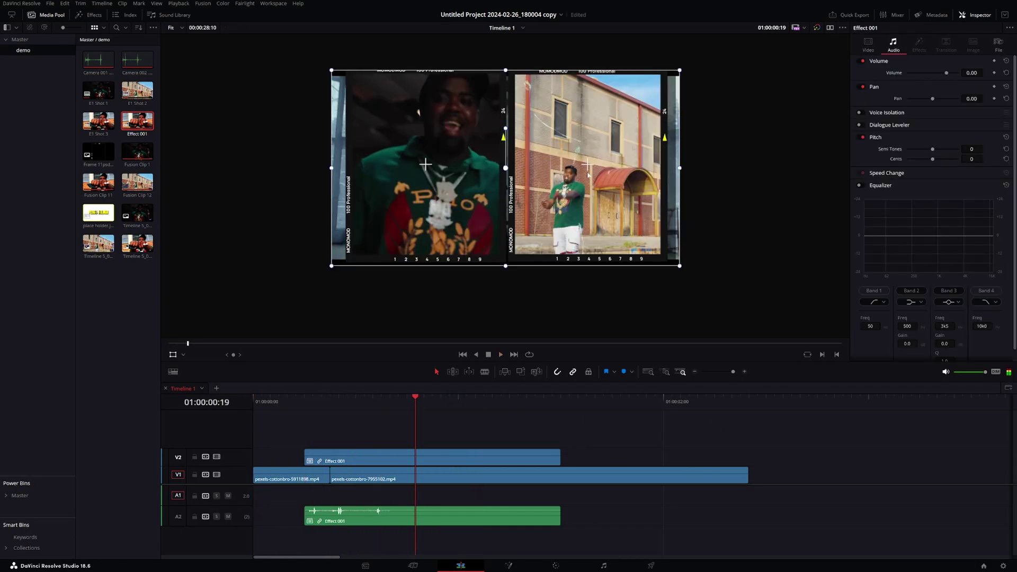
Open the E1 Shot 1 timeline and replace its V2 image with pexels-cottonbro-5911898.mp4 from the Master bin
double_click(98, 91)
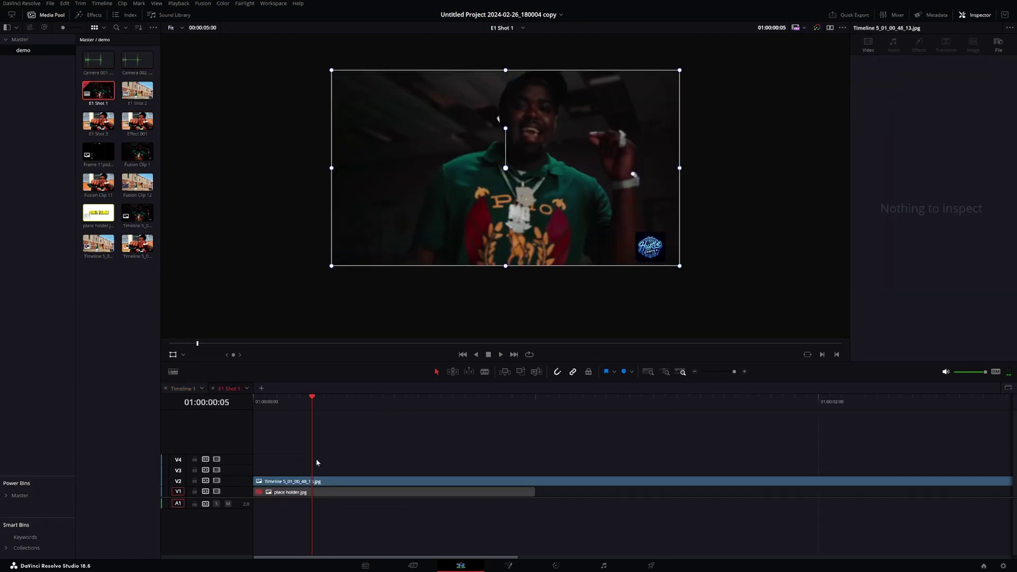
left_click(321, 481)
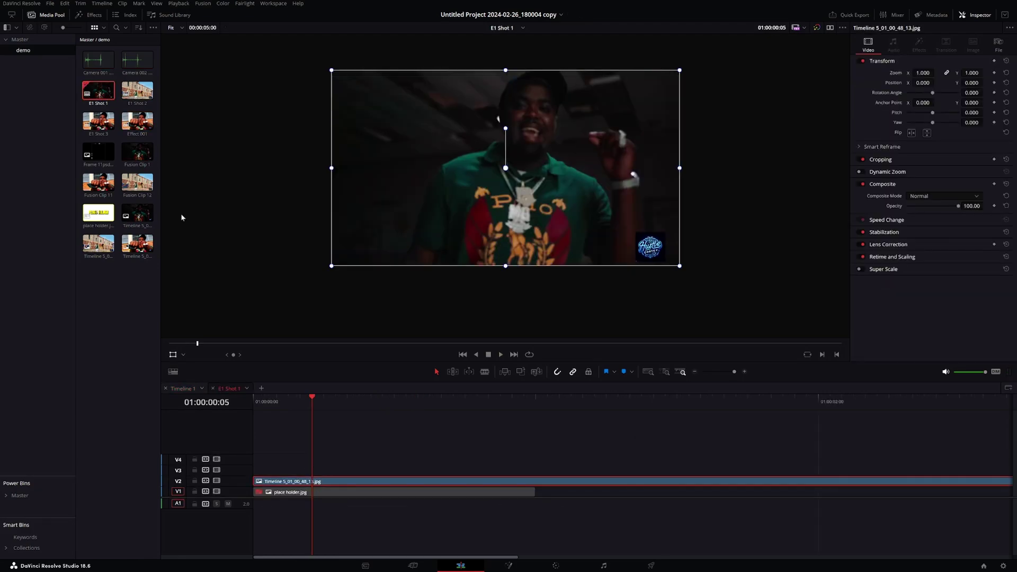
left_click(20, 39)
left_click_drag(139, 61, 275, 480)
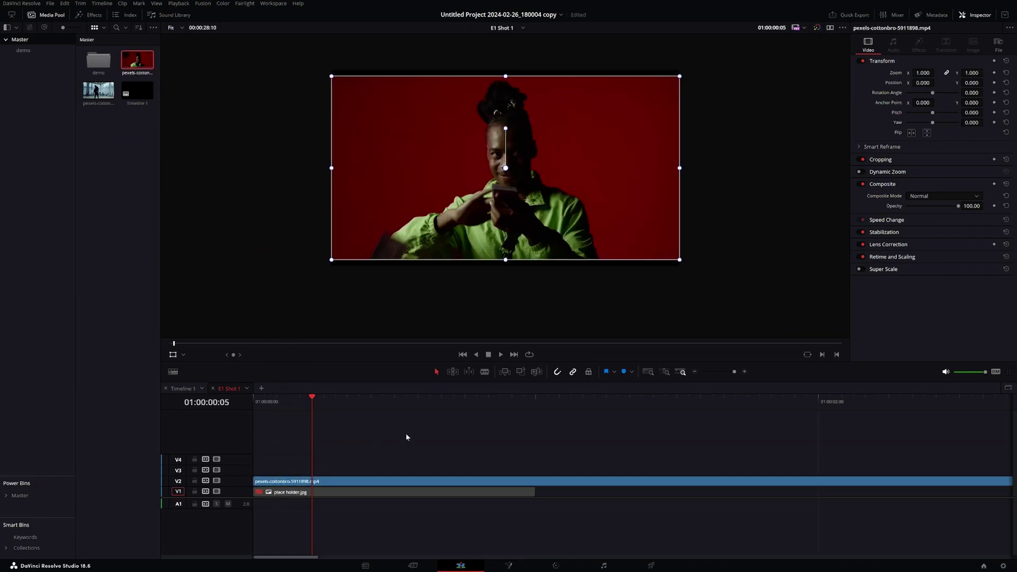
Enable place holder.jpg on V1, try scaling it to a zoom of 1.160, and undo that zoom
left_click(371, 496)
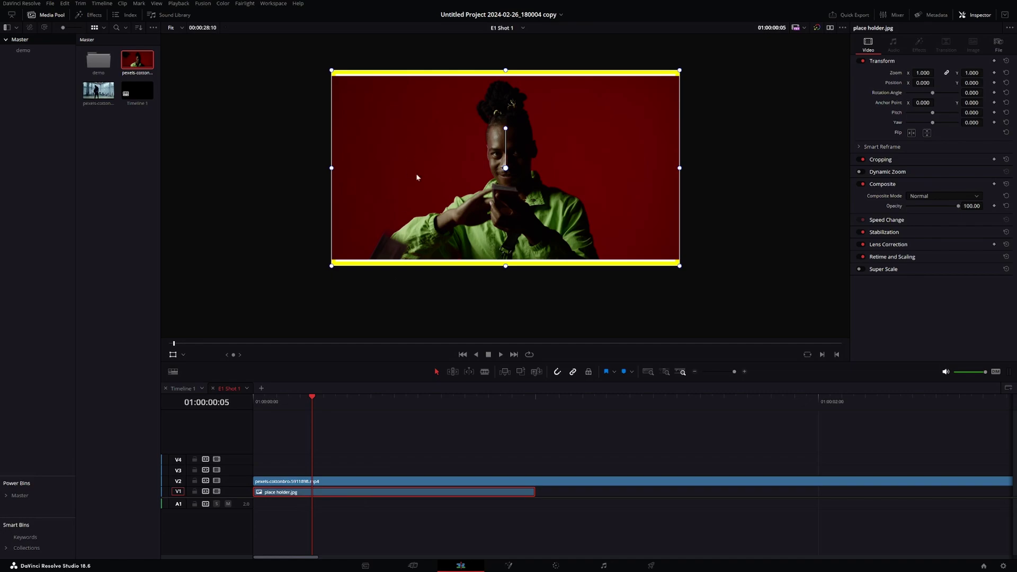
left_click_drag(923, 72, 936, 73)
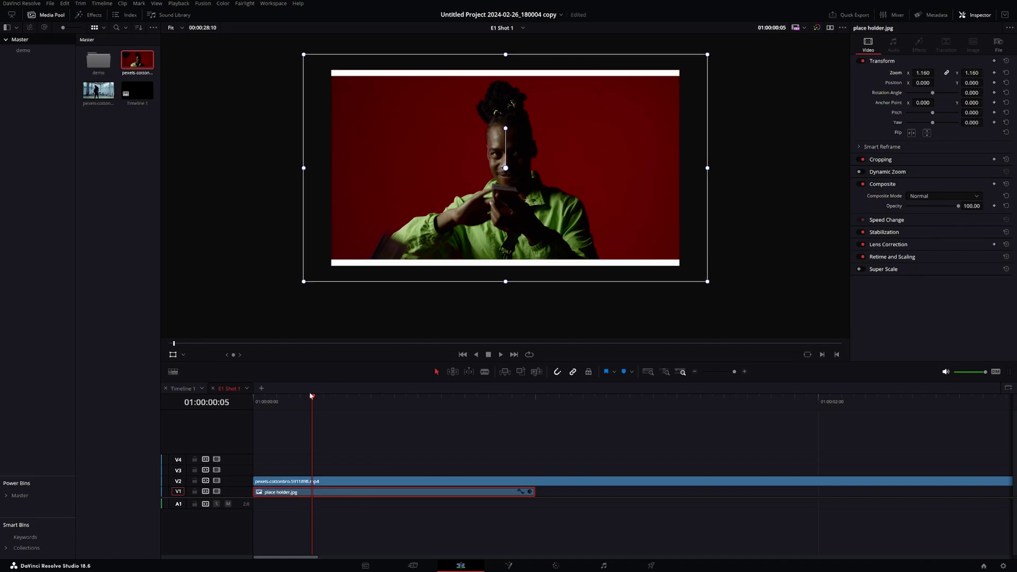
key("ctrl+z")
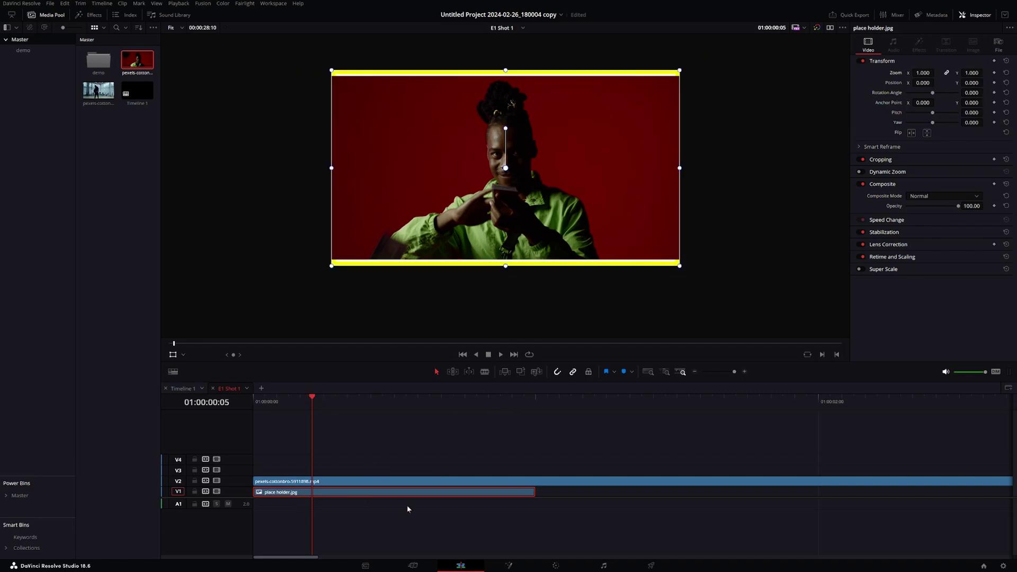
Try a zoom of 1.180 on the pexels-cottonbro-5911898.mp4 clip, undo it, and disable place holder.jpg again
left_click(375, 486)
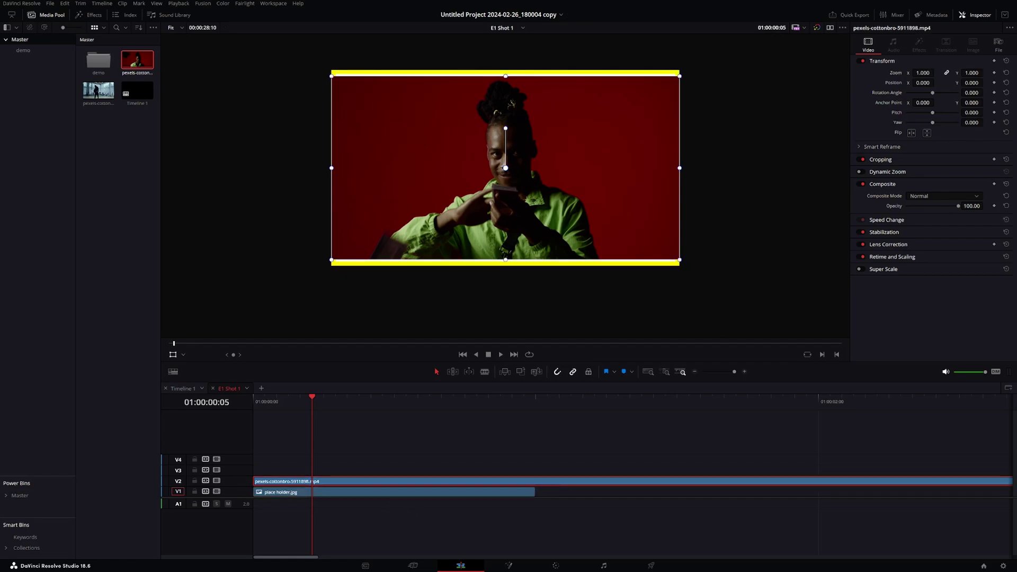
left_click_drag(922, 73, 932, 72)
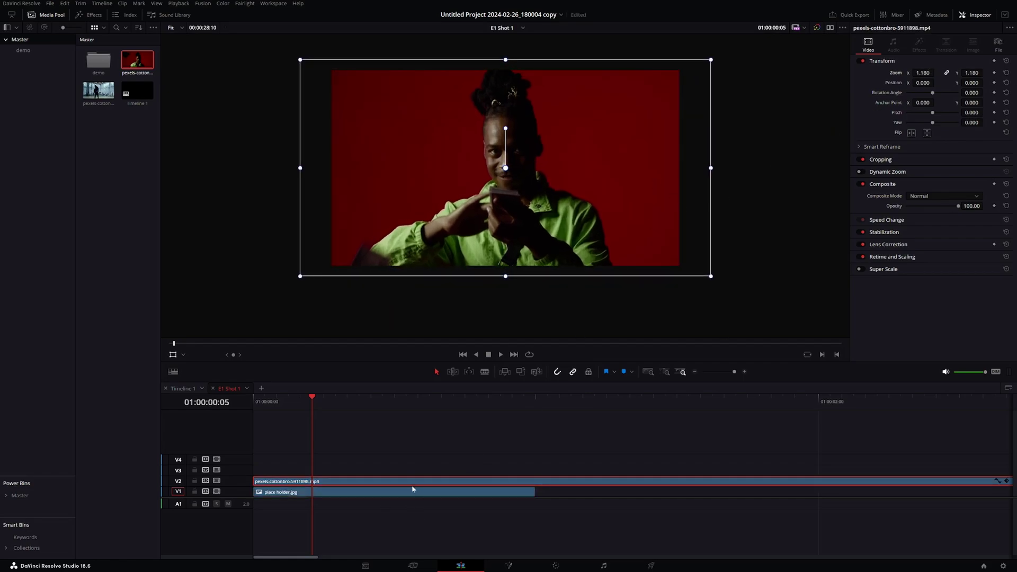
key("ctrl+z")
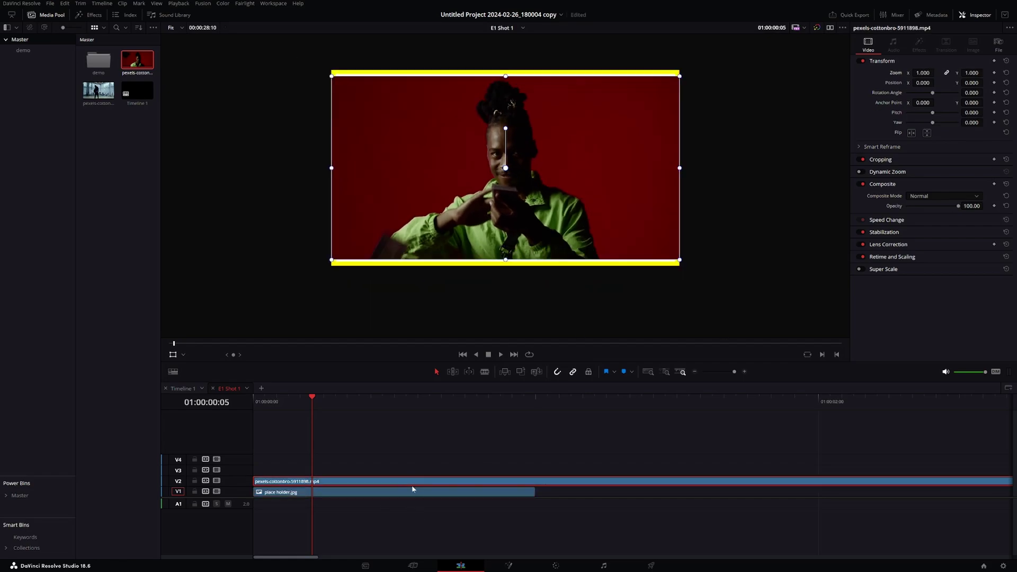
left_click(360, 493)
key("d")
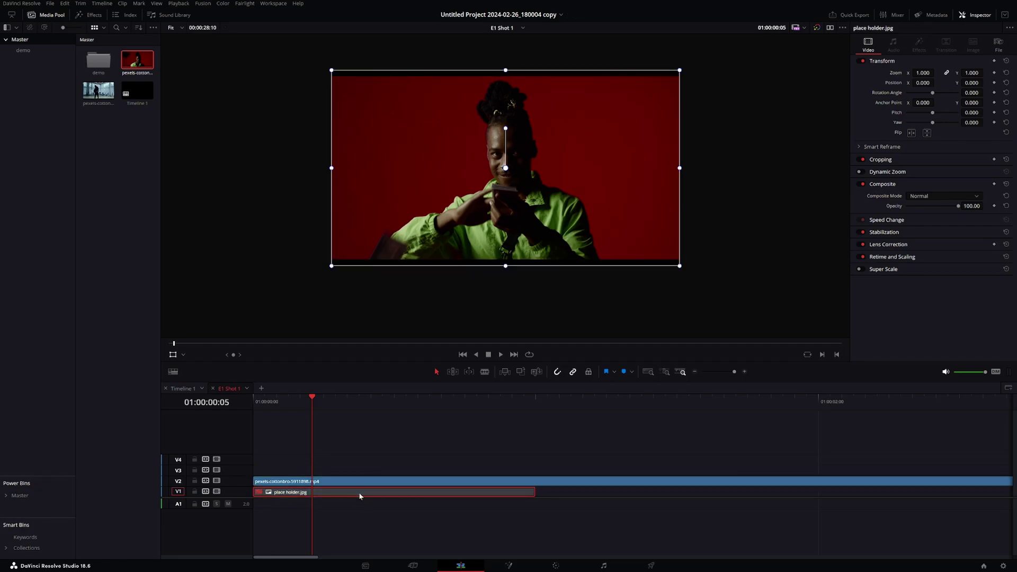
Scrub and step through the opening frames of E1 Shot 1 to check the new footage
left_click_drag(312, 403, 358, 405)
key("Left")
key("Left")
key("Left")
key("Left")
key("Left")
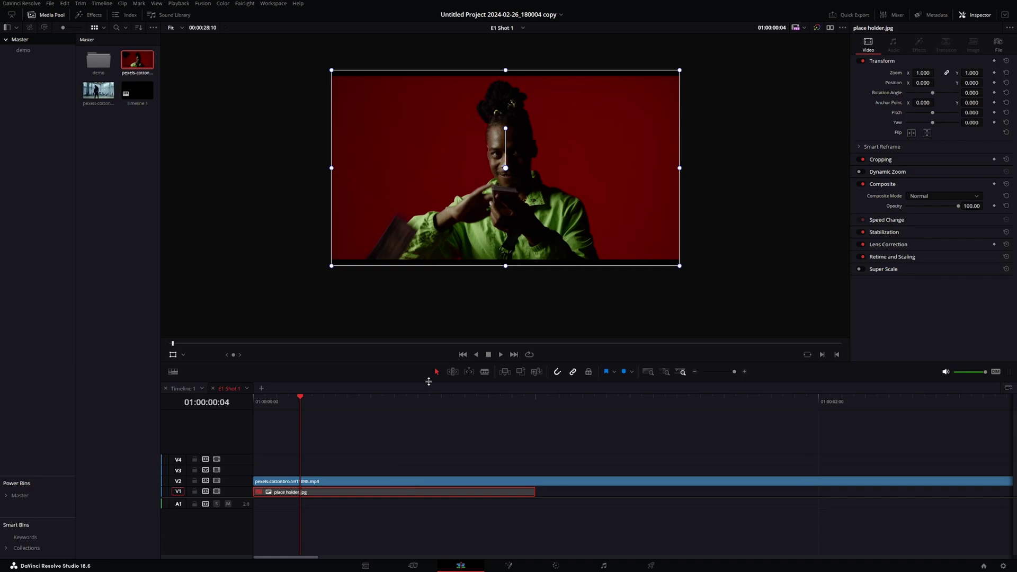
Switch to Timeline 1 and play the transition to check the replaced footage inside the first frame
left_click(180, 389)
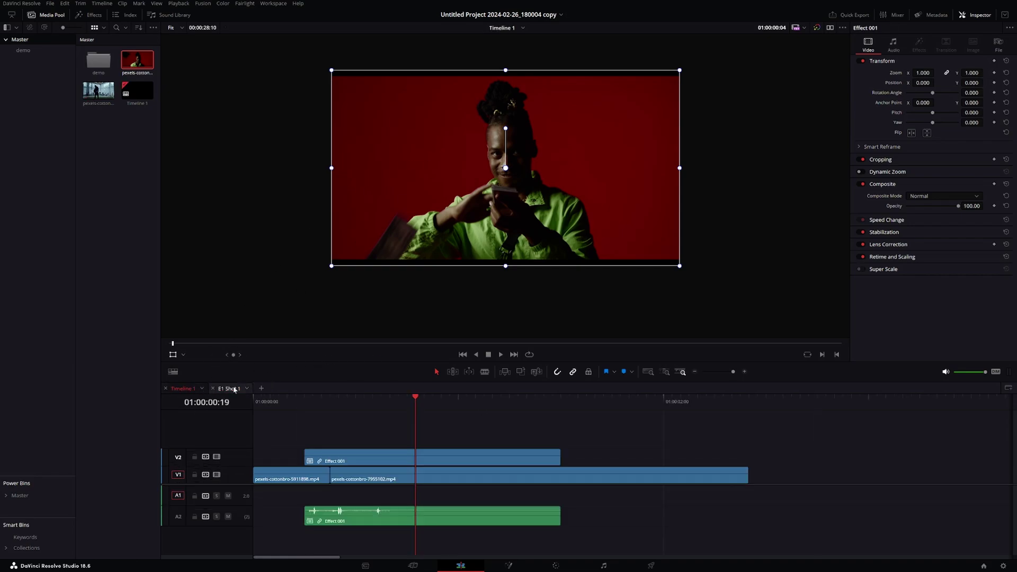
left_click(357, 398)
left_click_drag(359, 397, 364, 397)
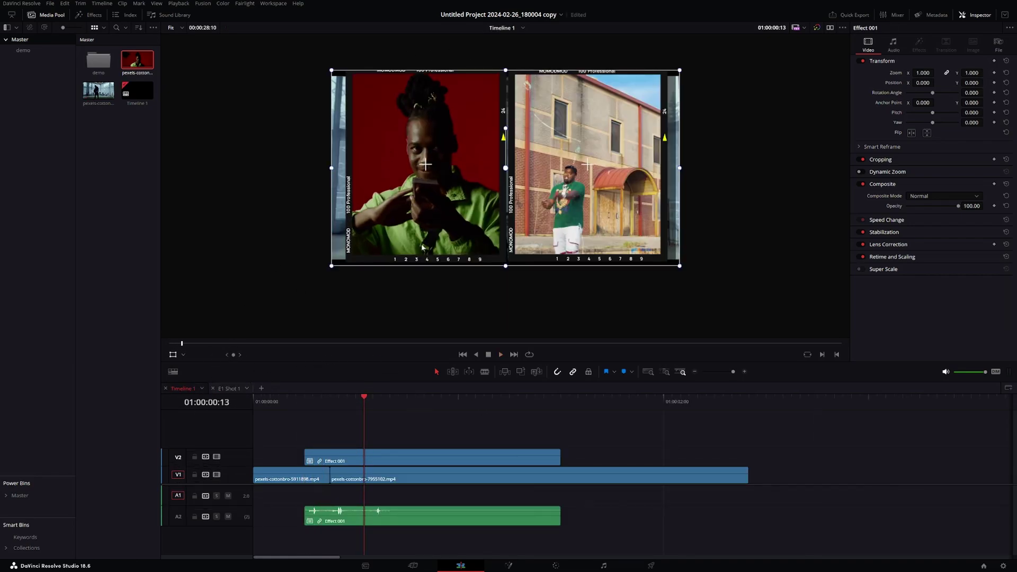
key("space")
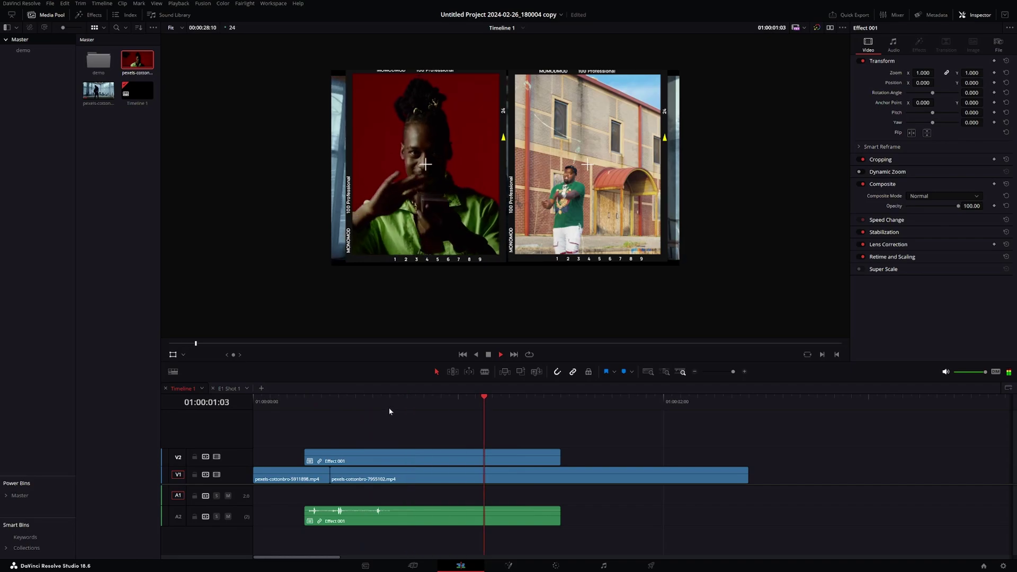
left_click(326, 407)
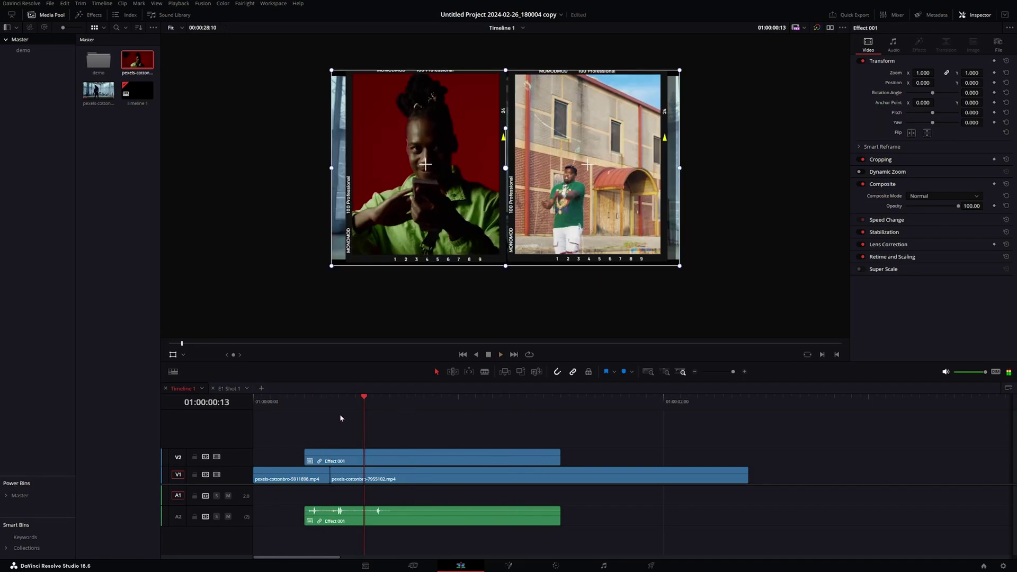
Step frame by frame around the cut in Timeline 1 and play it to examine how each frame enters
key("Left")
key("Left")
key("Left")
key("Left")
key("Left")
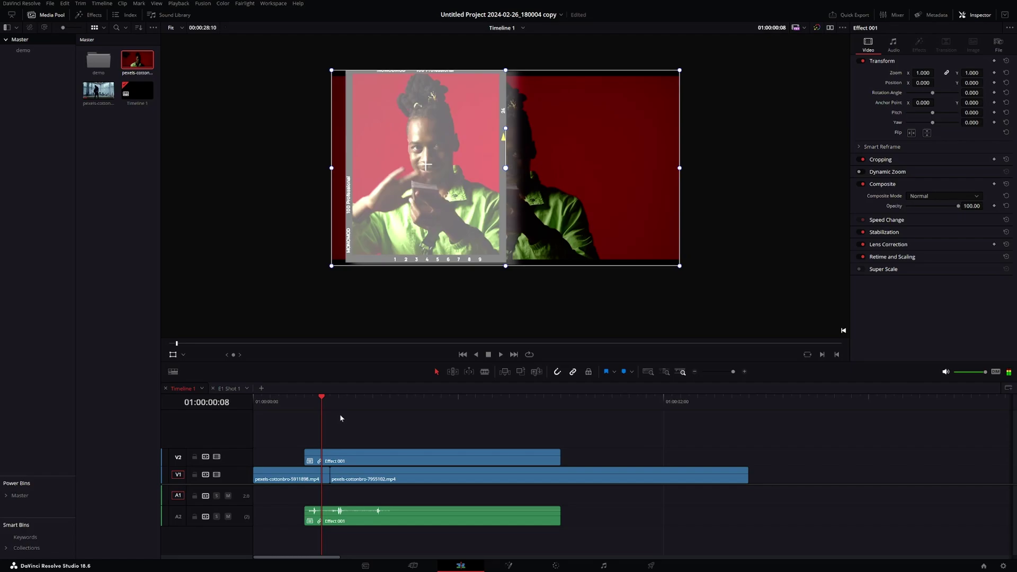
key("Left")
key("Left")
key("Right")
key("Right")
key("Right")
key("Right")
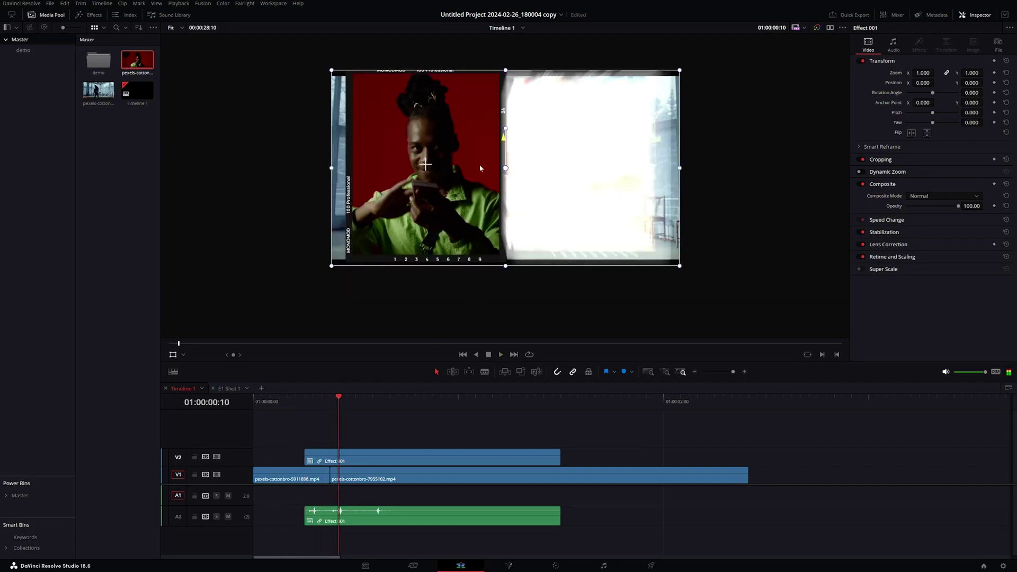
key("Left")
key("Left")
key("Left")
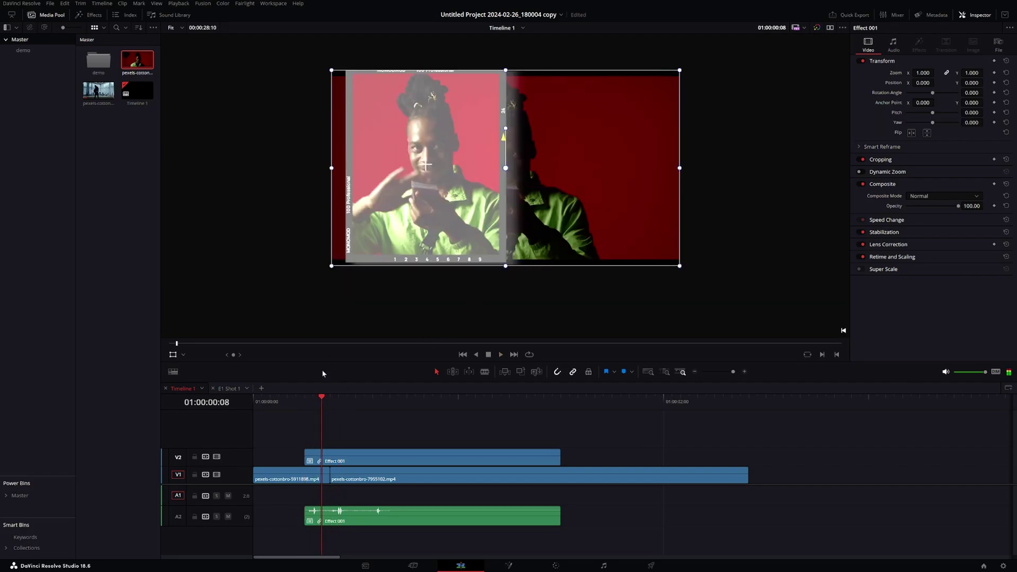
left_click(280, 402)
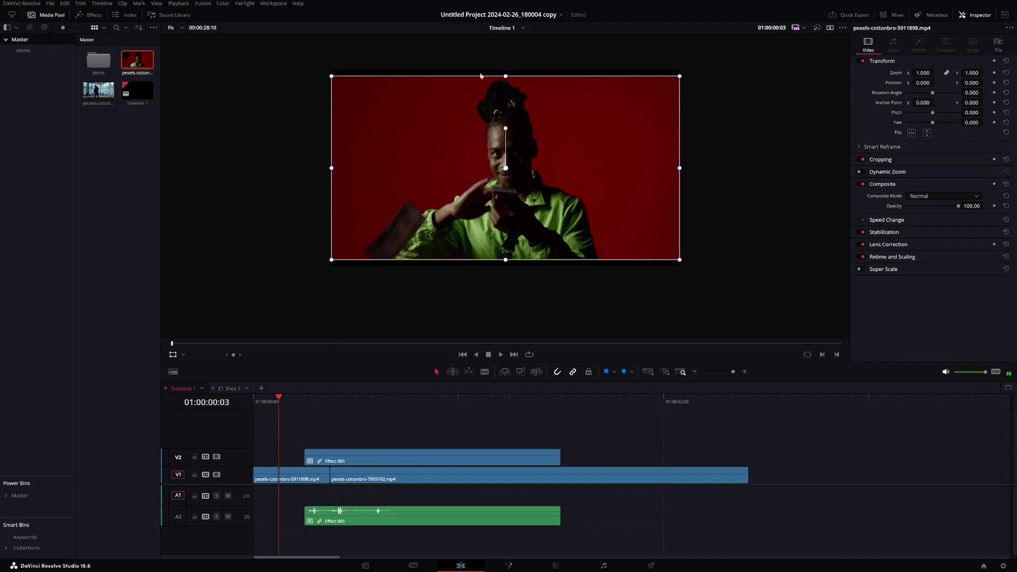
key("space")
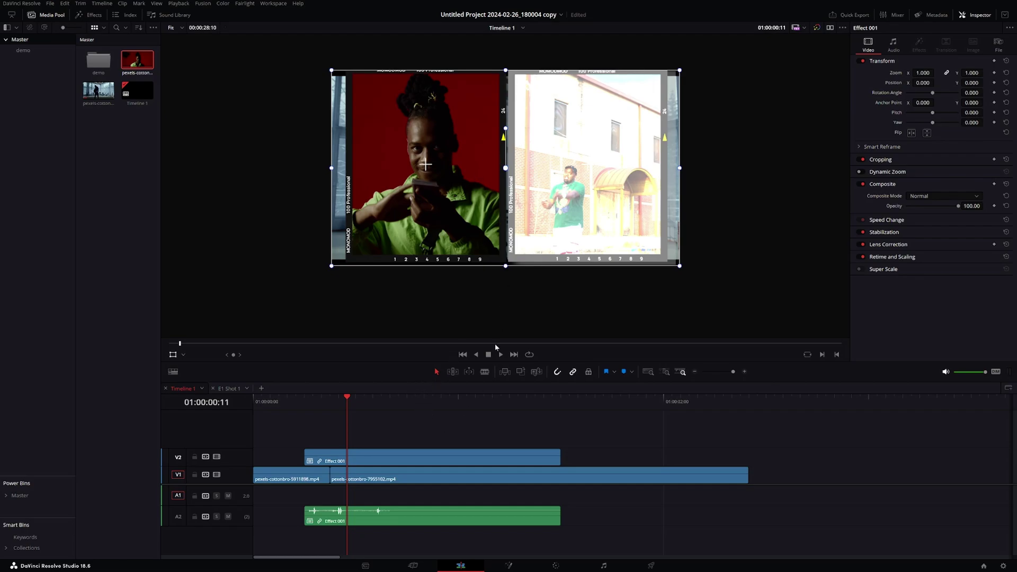
Select the Effect 001 clip on V2 and set the render cache mode for playback
left_click(404, 453)
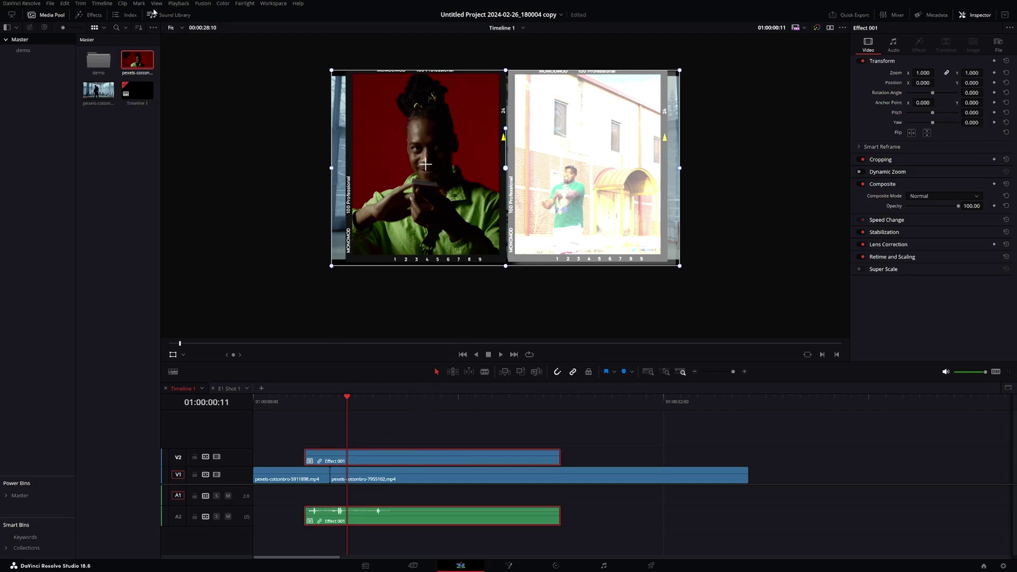
left_click(178, 3)
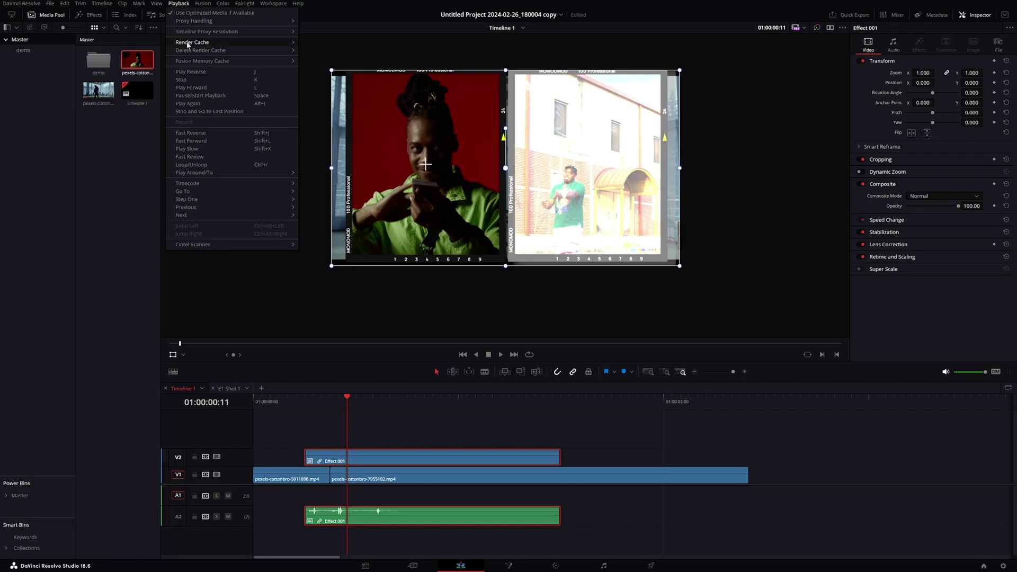
mouse_move(188, 44)
left_click(312, 60)
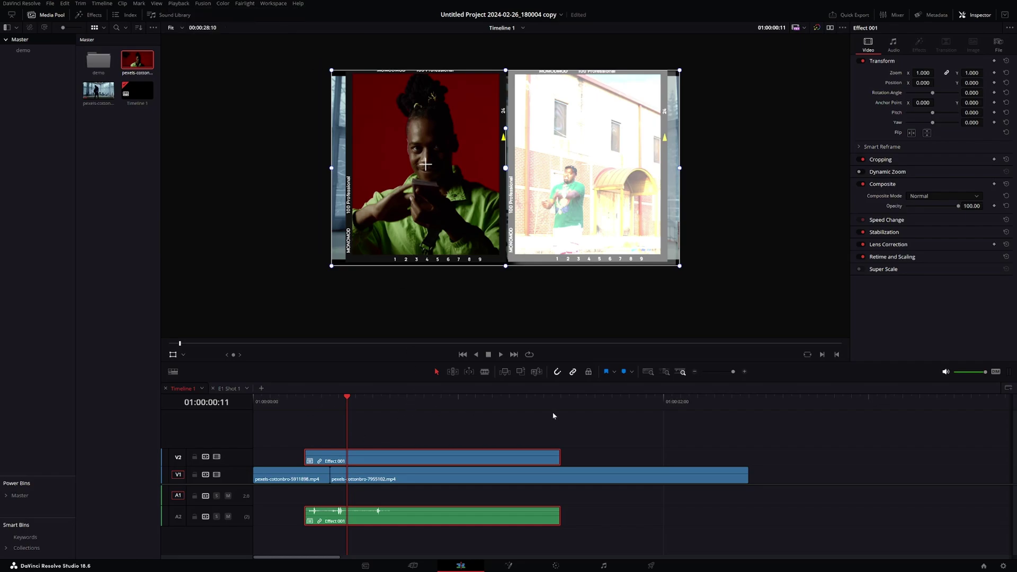
Set Render Cache Fusion Output to On and enable Render Cache Color Output for the Effect 001 clip
right_click(395, 462)
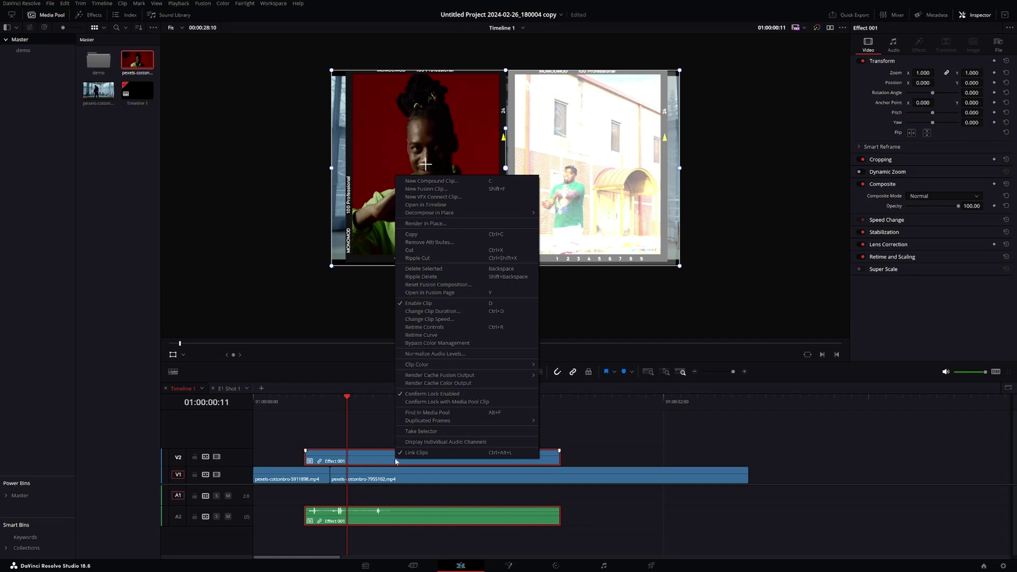
mouse_move(473, 378)
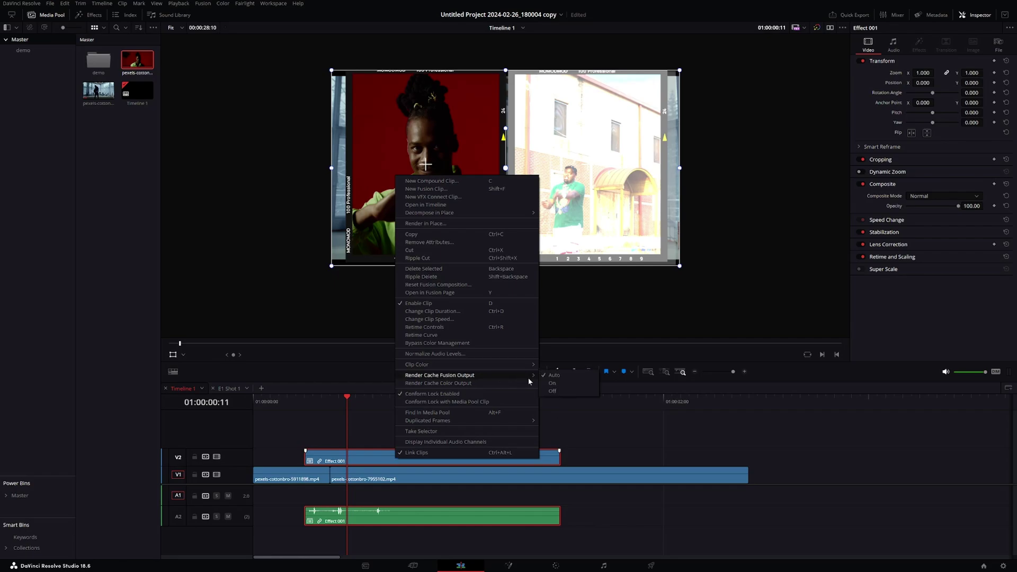
left_click(551, 382)
right_click(428, 458)
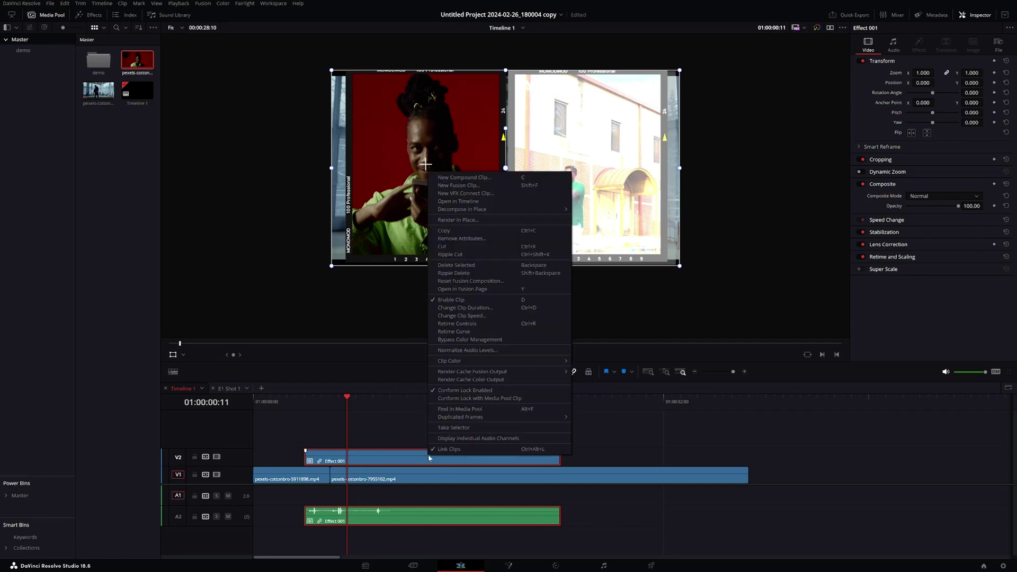
left_click(482, 380)
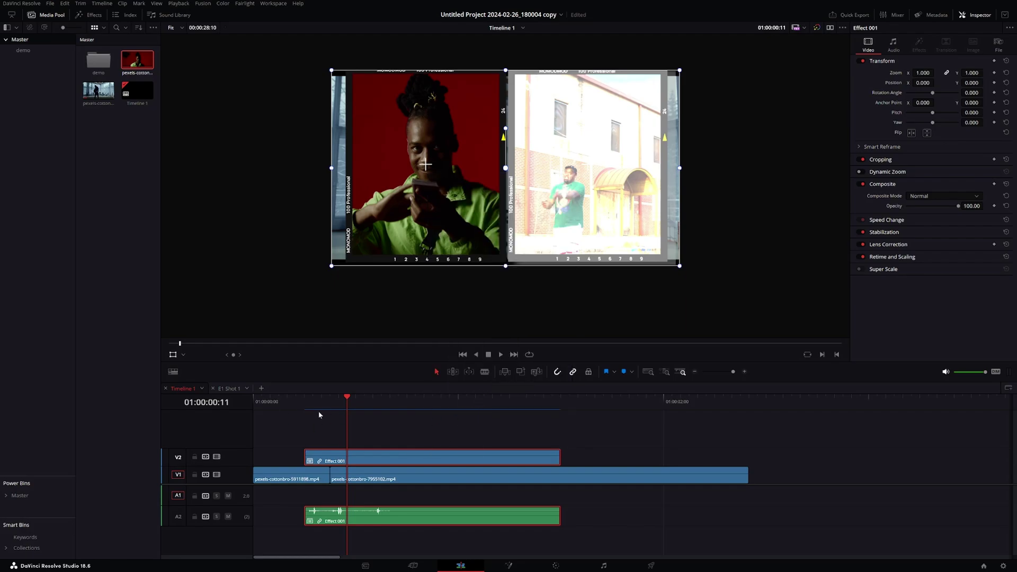
Replay and scrub the render-cached transition in Timeline 1 to check its playback
left_click(306, 398)
key("space")
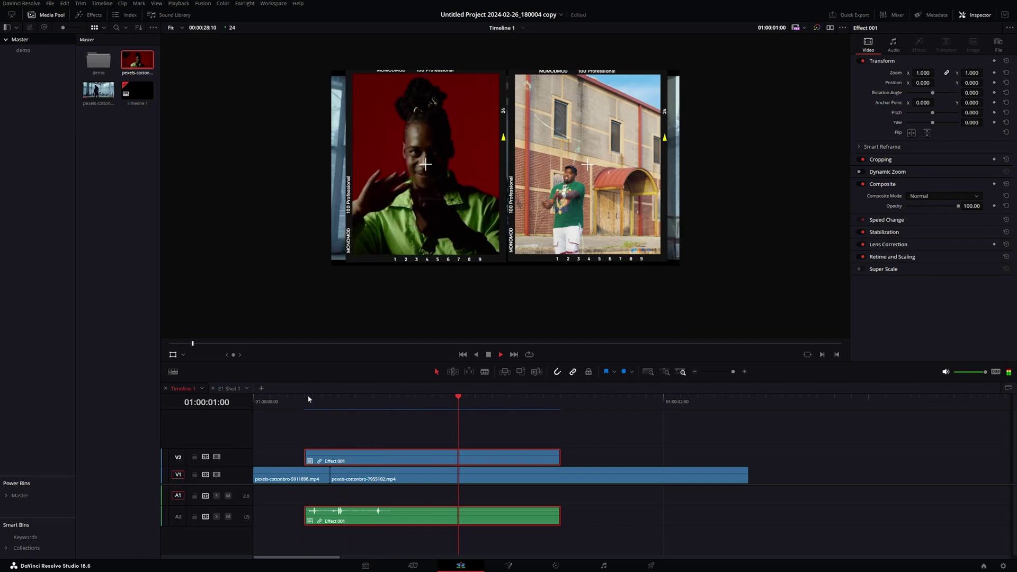
left_click(278, 400)
key("space")
key("space")
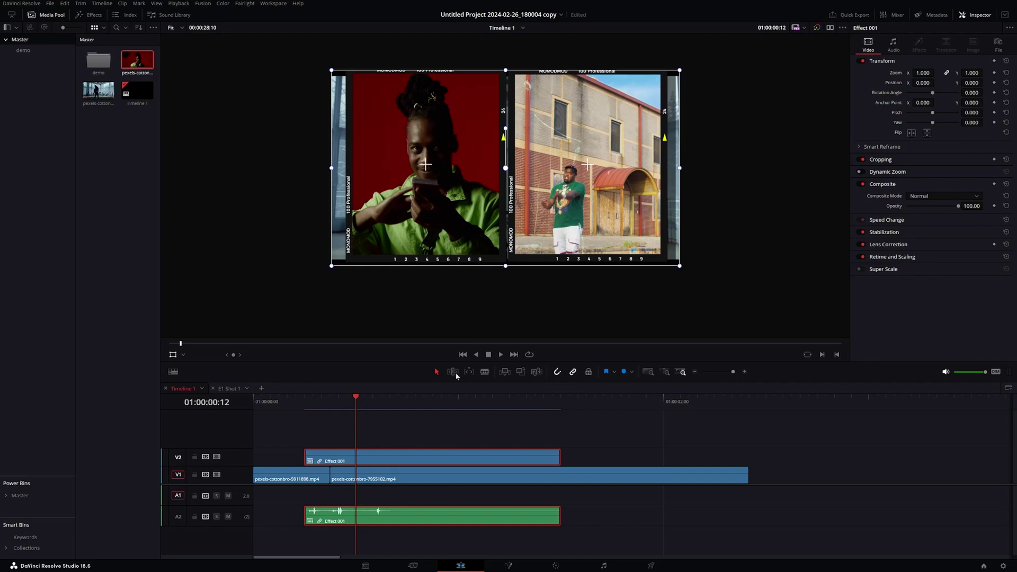
left_click_drag(414, 405, 445, 406)
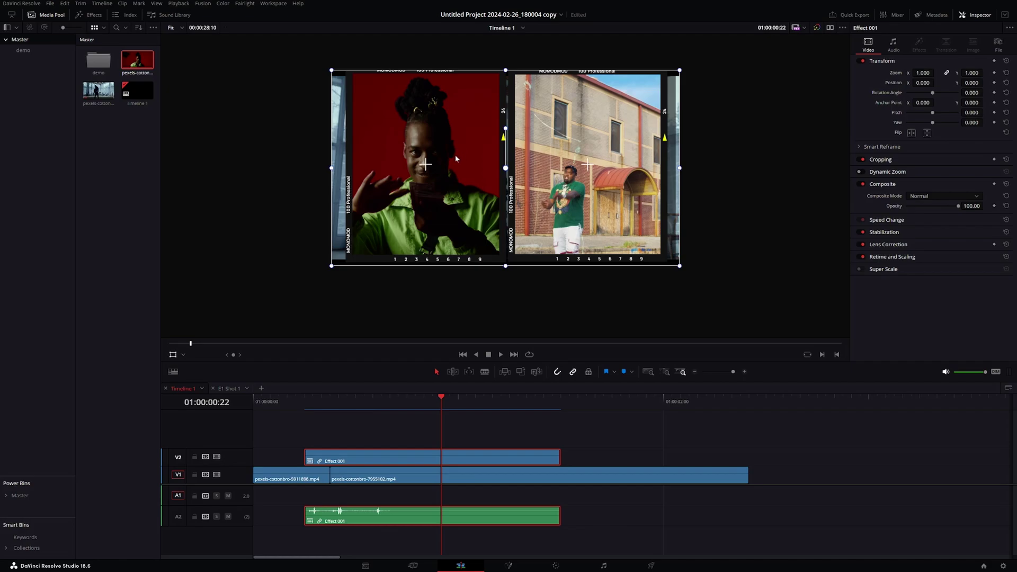
left_click(290, 405)
Open Effect 001 in its own timeline and open Fusion Clip 12 on the Fusion page to view its node graph
right_click(383, 462)
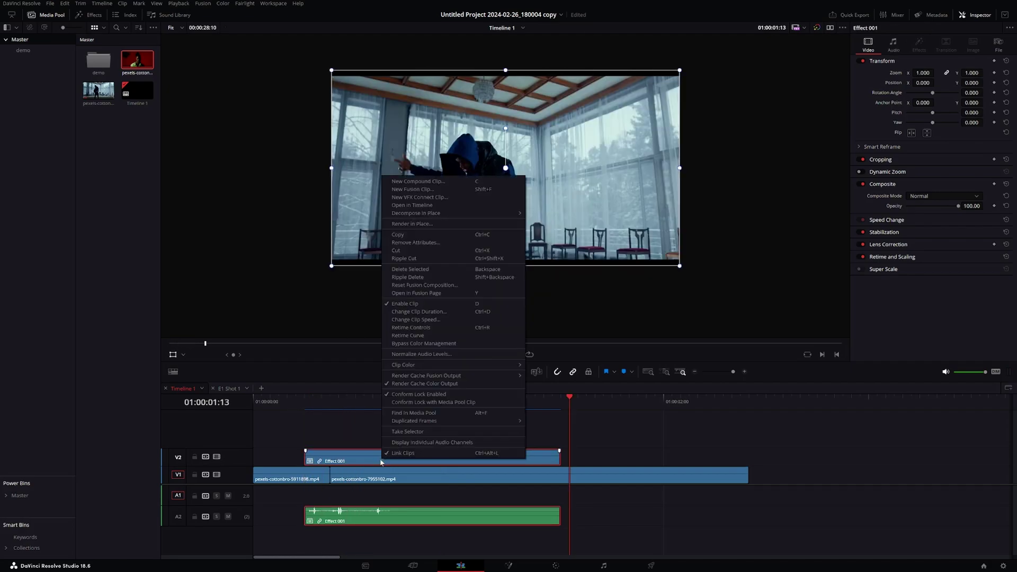
left_click(431, 206)
mouse_move(317, 407)
left_mouse_down()
mouse_move(277, 405)
mouse_move(312, 406)
left_mouse_up()
right_click(370, 466)
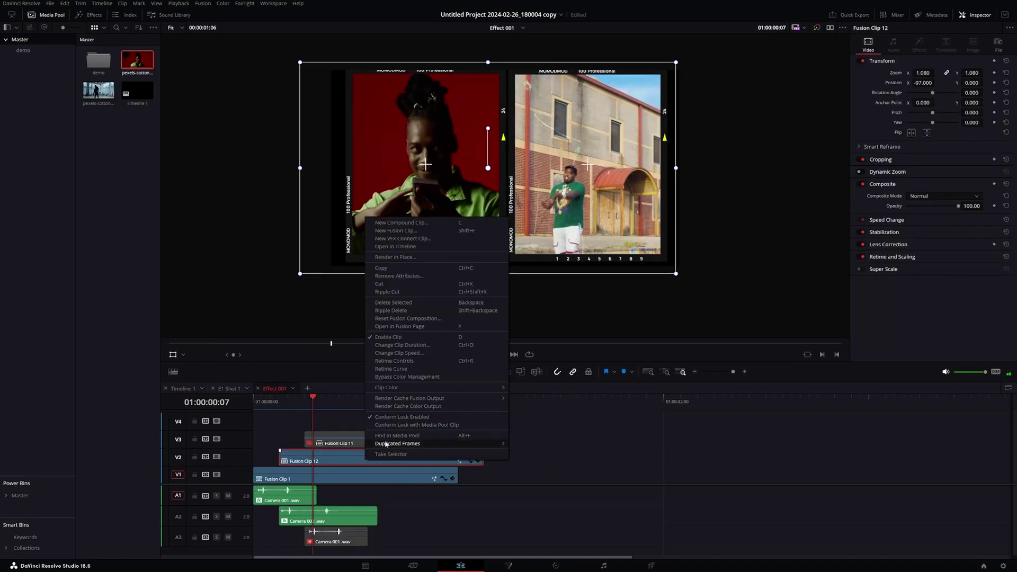
left_click(397, 325)
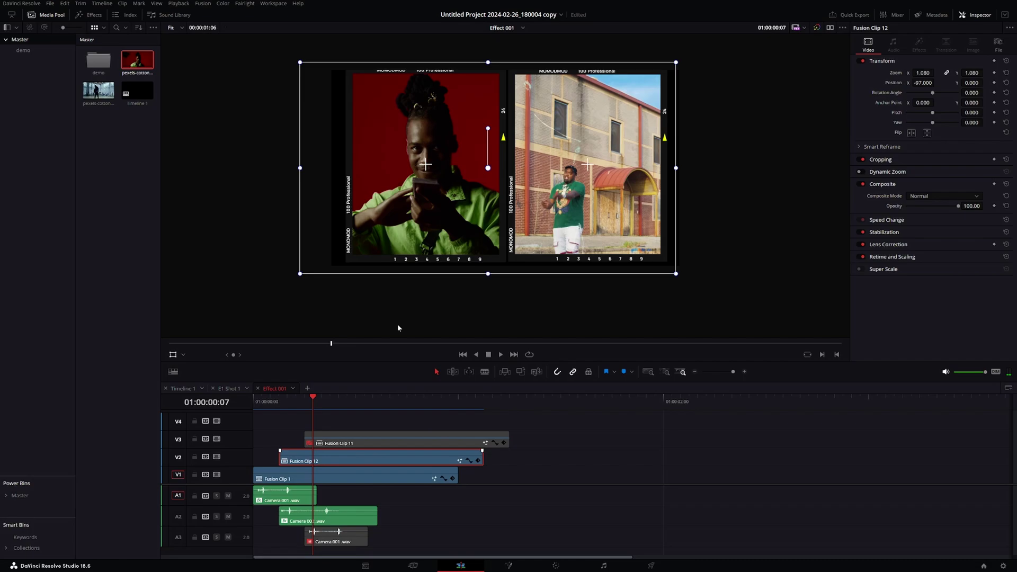
scroll(487, 526, "up", 3)
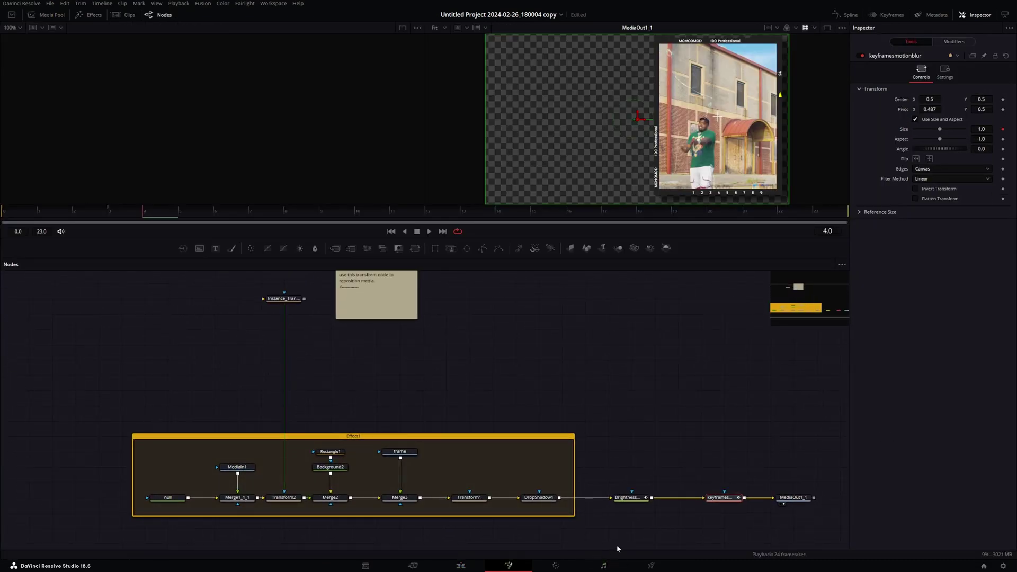
scroll(651, 506, "down", 1)
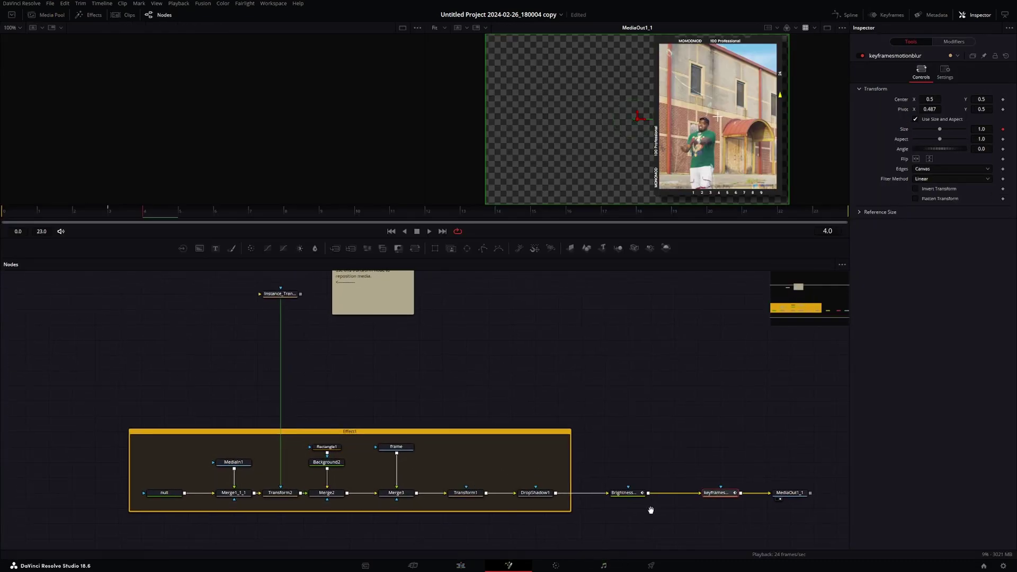
Preview the null node in the empty viewer and inspect the settings of the Instance_Transform2 node beside the reposition note
left_click(163, 491)
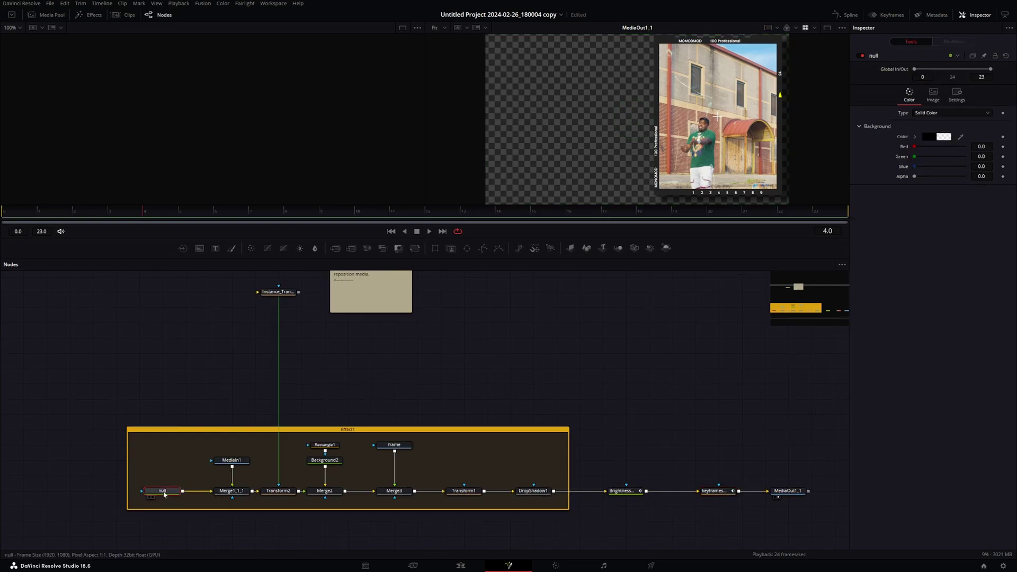
left_click_drag(163, 491, 127, 94)
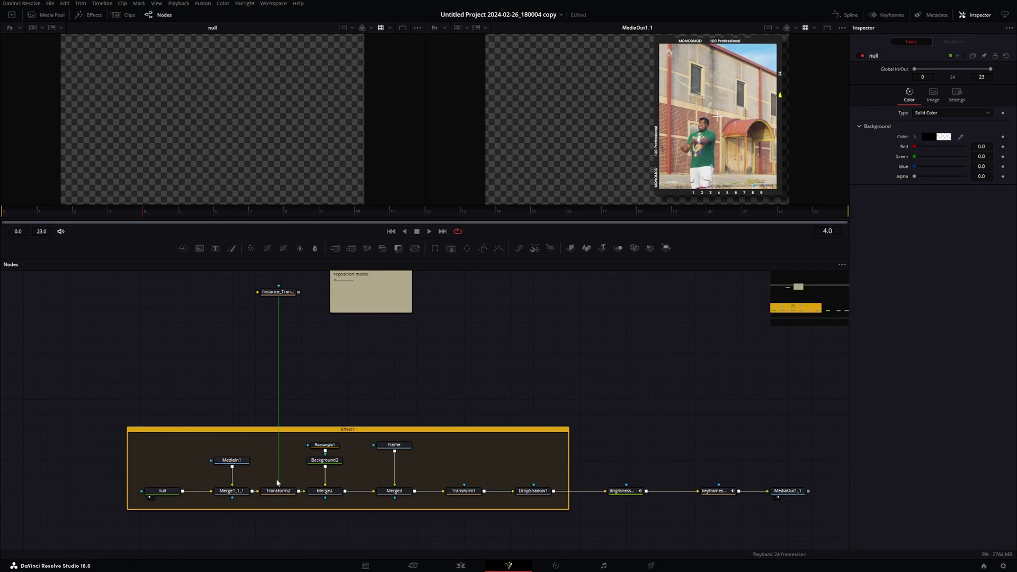
left_click(278, 291)
scroll(280, 300, "up", 2)
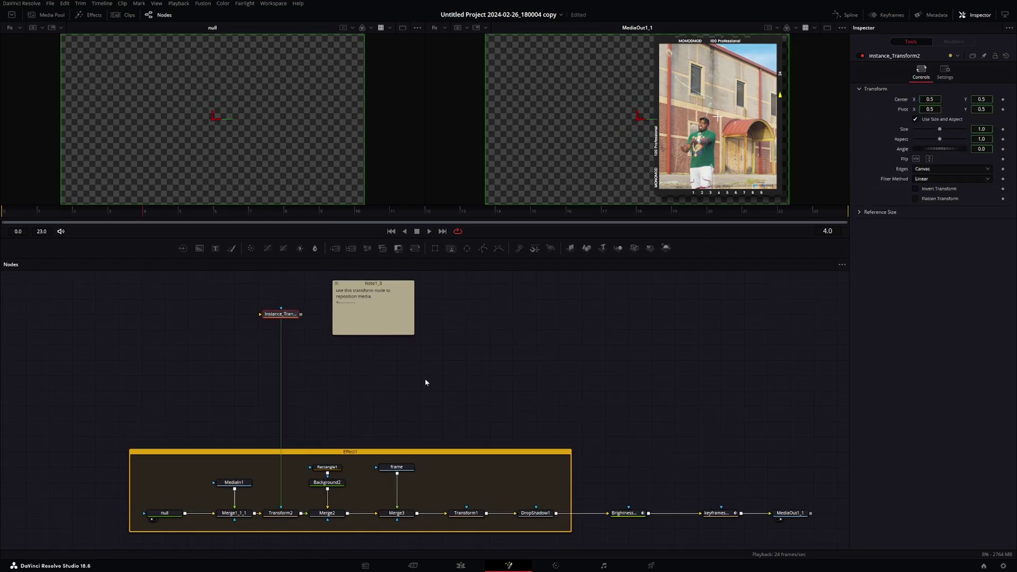
Inspect the Background2, Rectangle1 and Merge3 nodes, and preview the frame node in the viewer
left_click(335, 483)
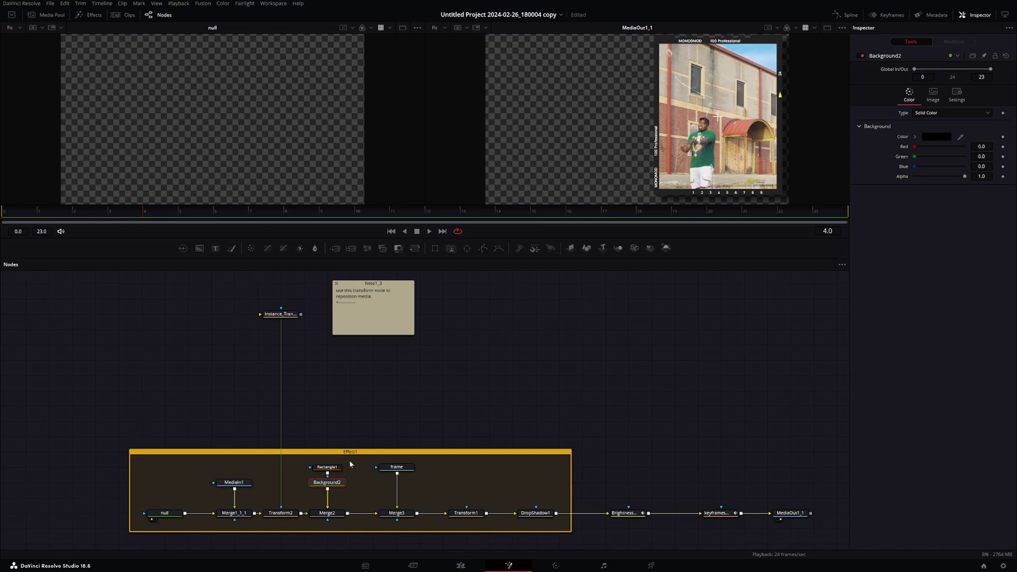
left_click(333, 466)
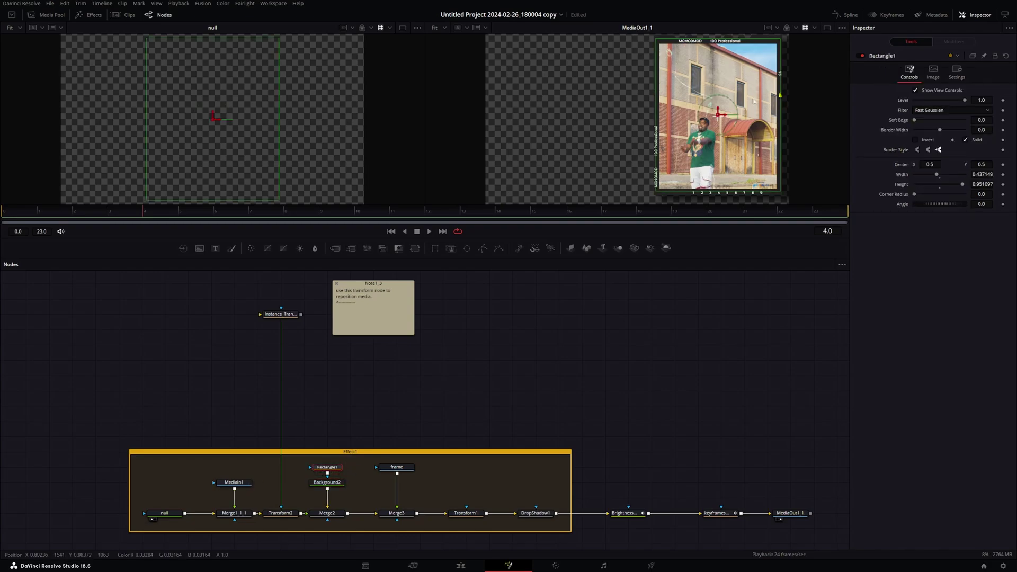
left_click(403, 469)
key("1")
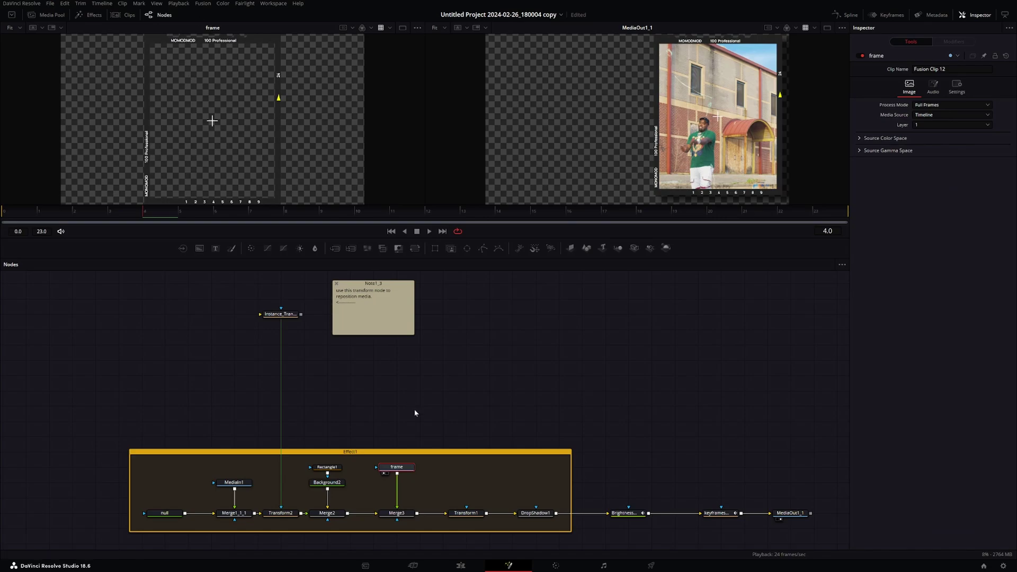
left_click(396, 513)
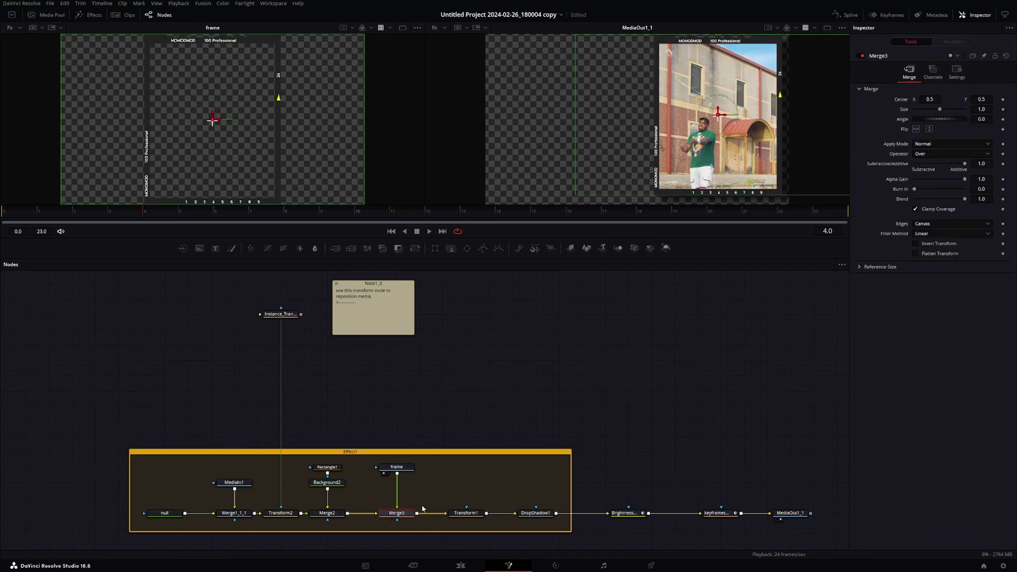
Reposition the framed clip horizontally with the Transform1 node, setting its Center X to about 0.729
left_click(466, 513)
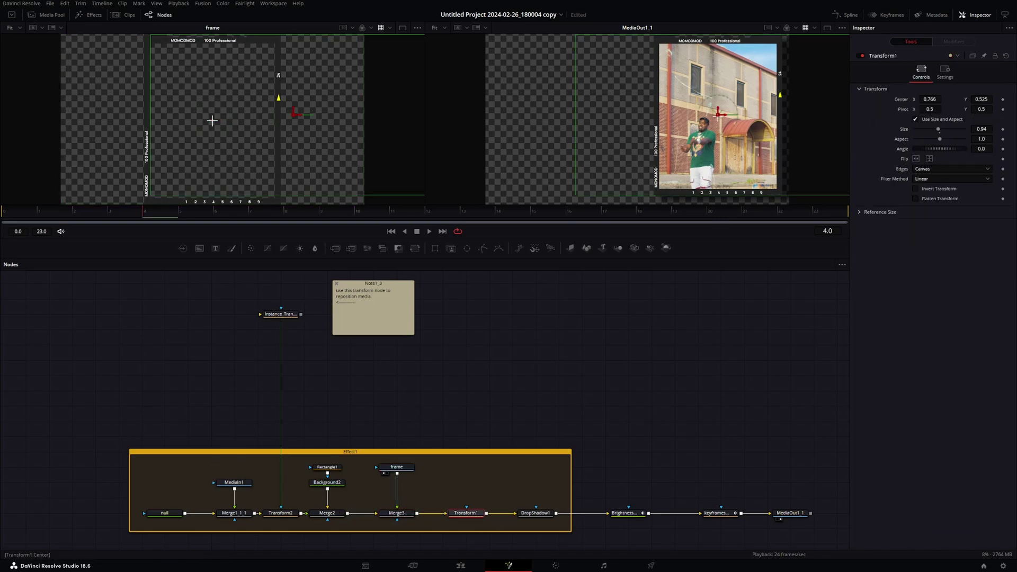
key("Left")
key("Left")
key("Left")
key("Left")
key("Left")
key("Left")
key("Left")
key("Left")
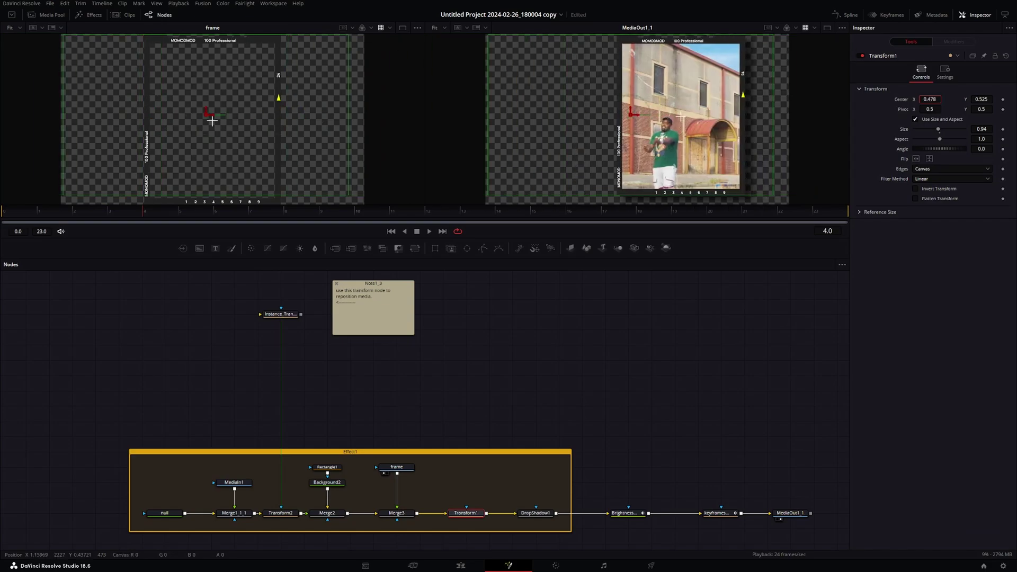
left_click_drag(680, 115, 754, 116)
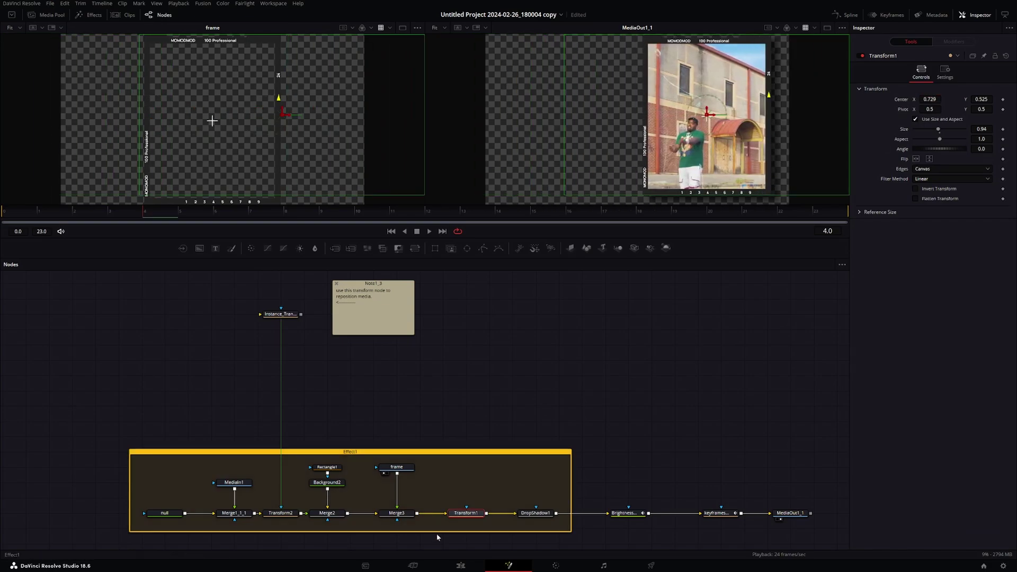
Set the DropShadow1 node's Shadow Strength to about 0.535 and switch the node off and on to compare the shadow
scroll(451, 520, "down", 2)
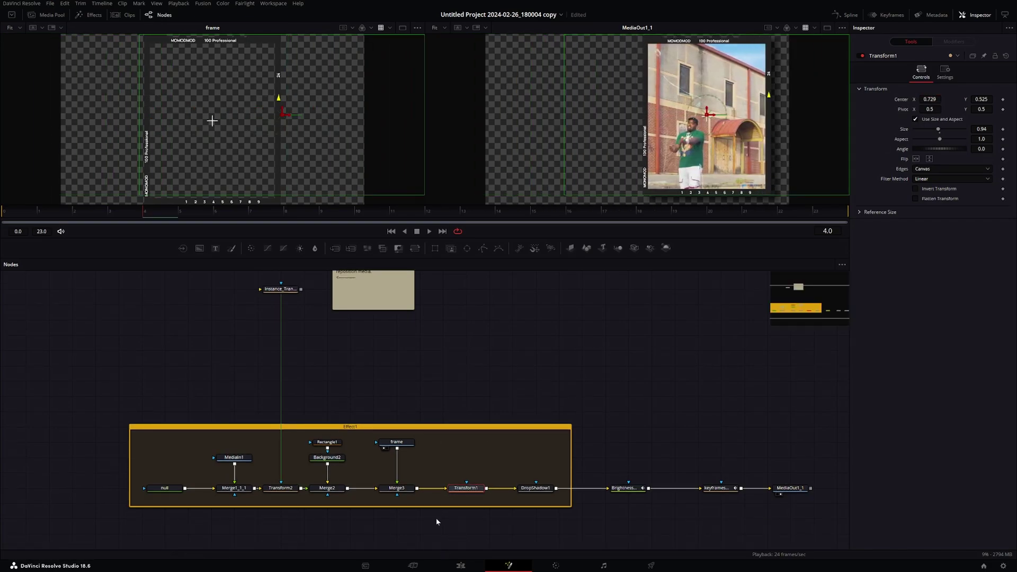
left_click_drag(430, 537, 34, 386)
left_click(535, 488)
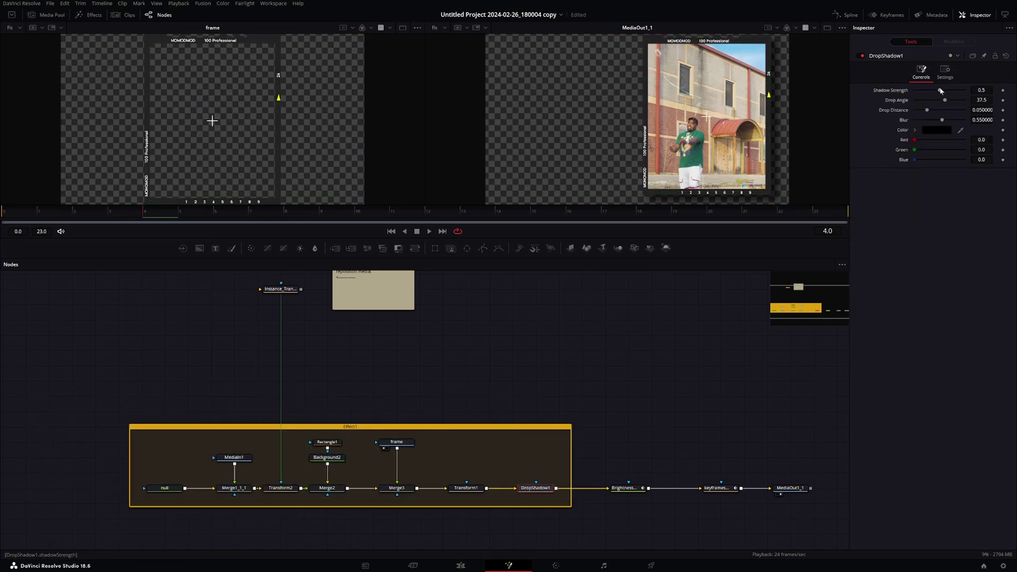
left_click_drag(940, 90, 941, 91)
left_click(859, 56)
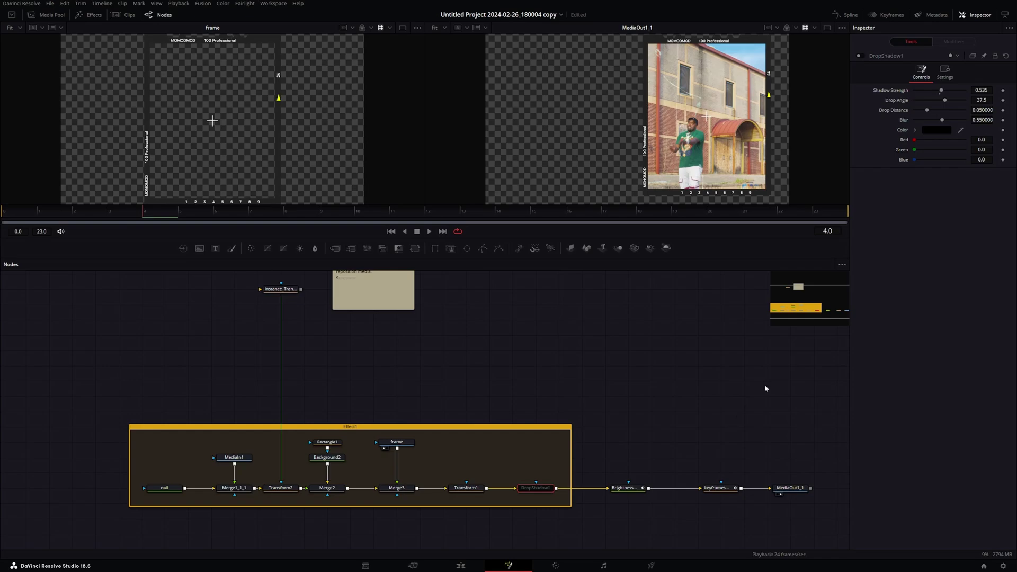
left_click(862, 56)
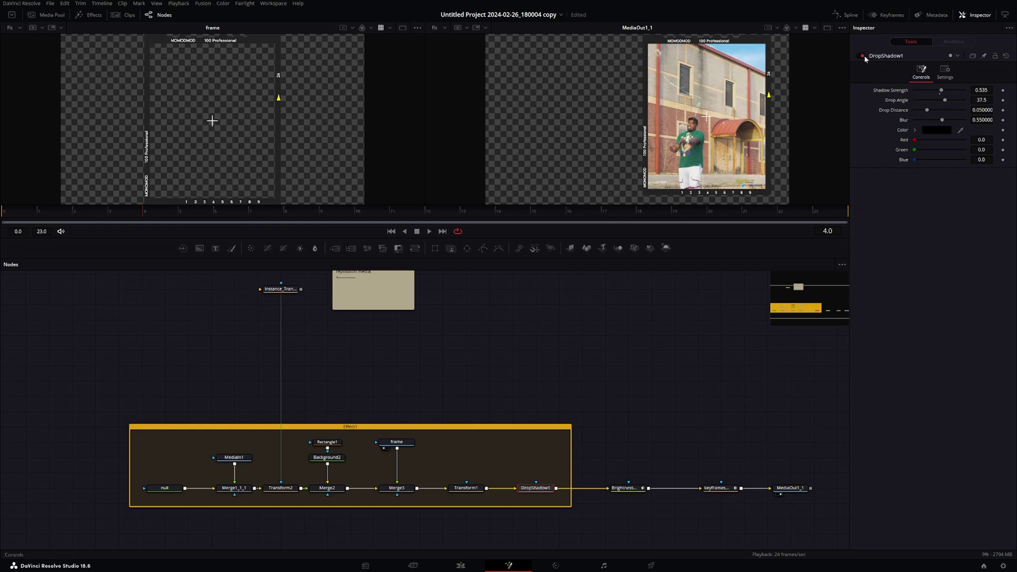
Play the composition from frame 0 to review the keyframed animation of the BrightnessContrast1 and keyframesmotionblur nodes
left_click(627, 488)
left_click(11, 217)
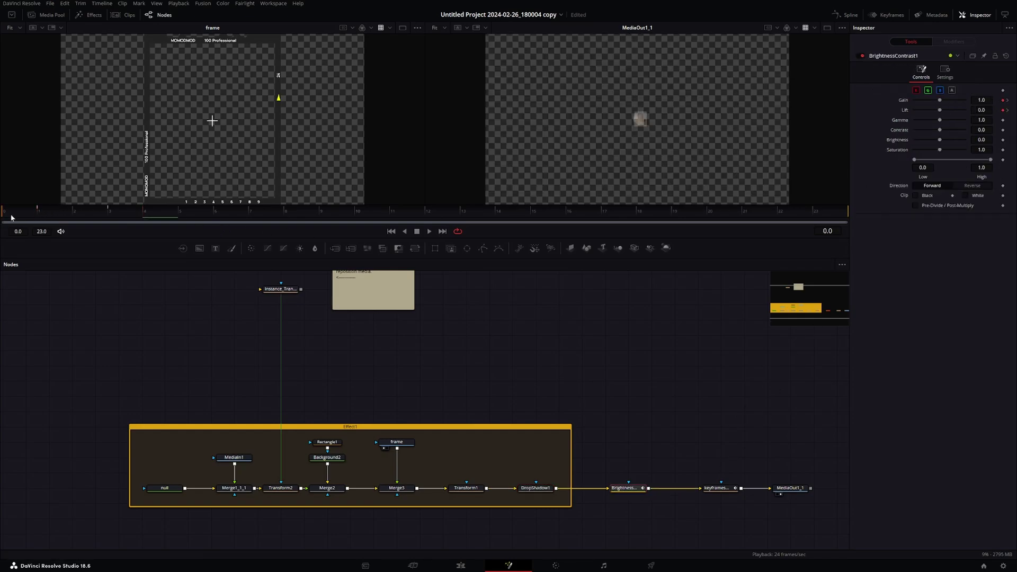
key("space")
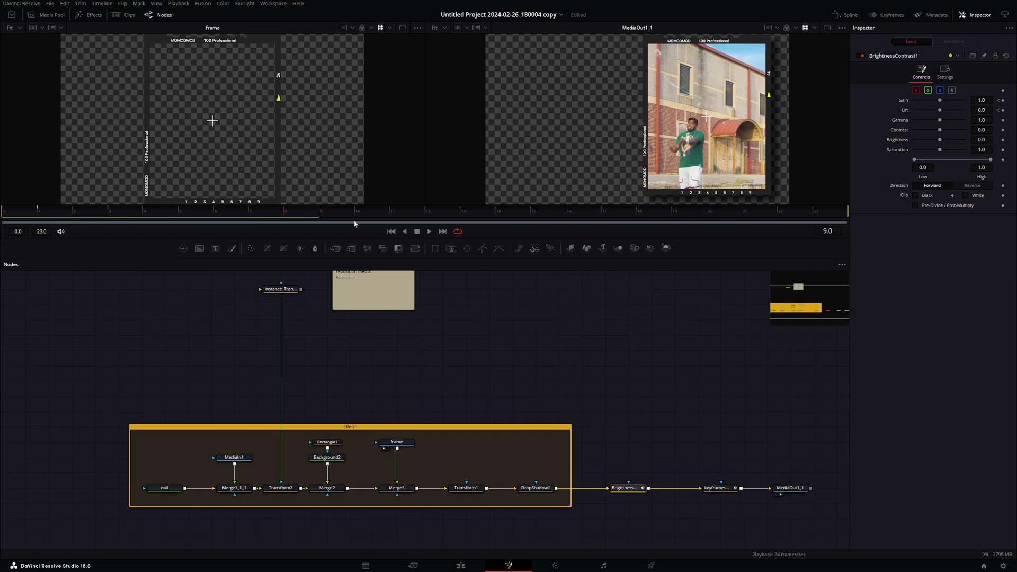
left_click(30, 221)
left_click(716, 489)
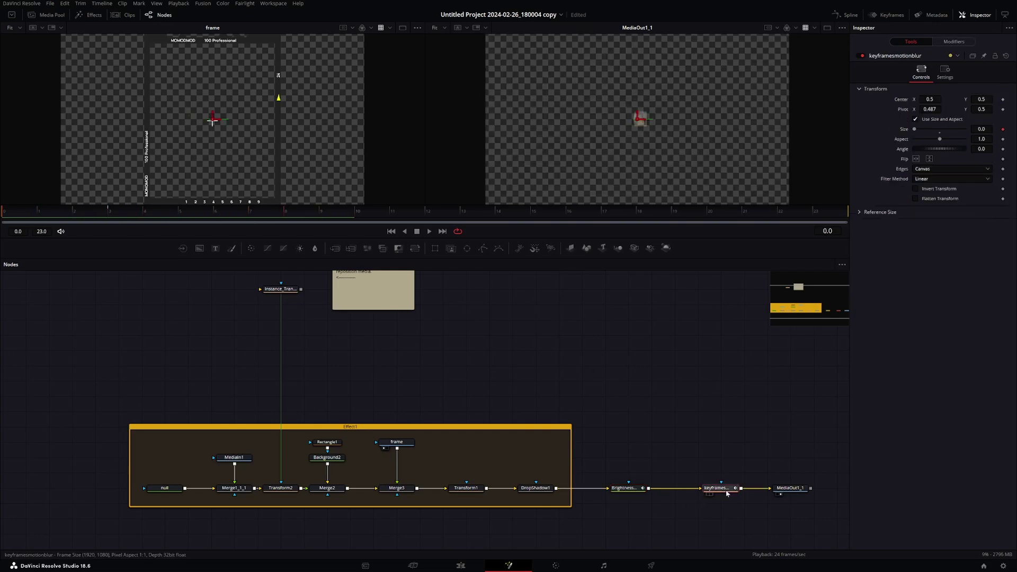
left_click_drag(716, 489, 693, 489)
key("space")
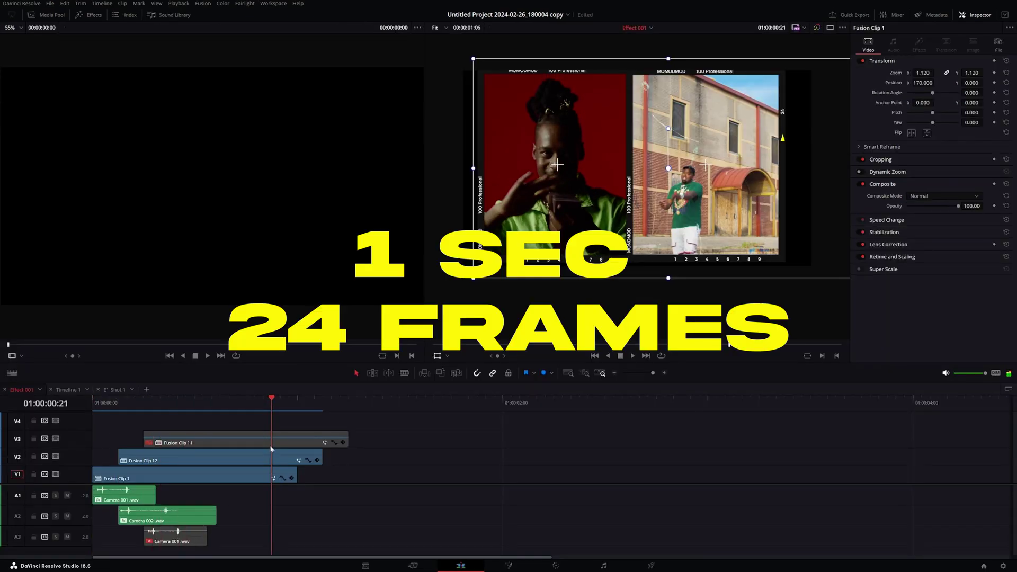
In the Effect 001 timeline, trim the end of Fusion Clip 12 on V2 to about 01:00:00:13 and play back the result
left_click(271, 446)
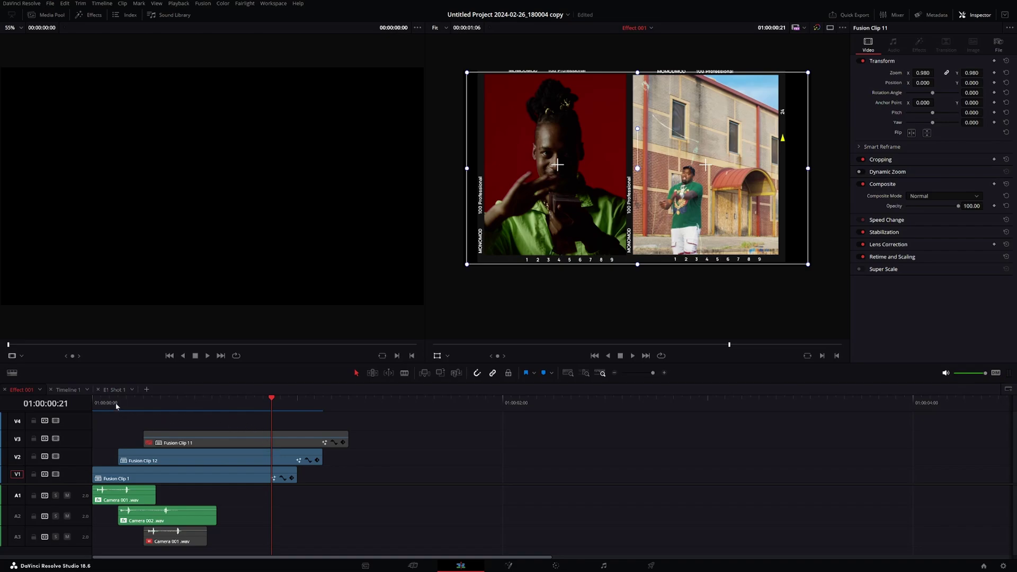
left_click(161, 402)
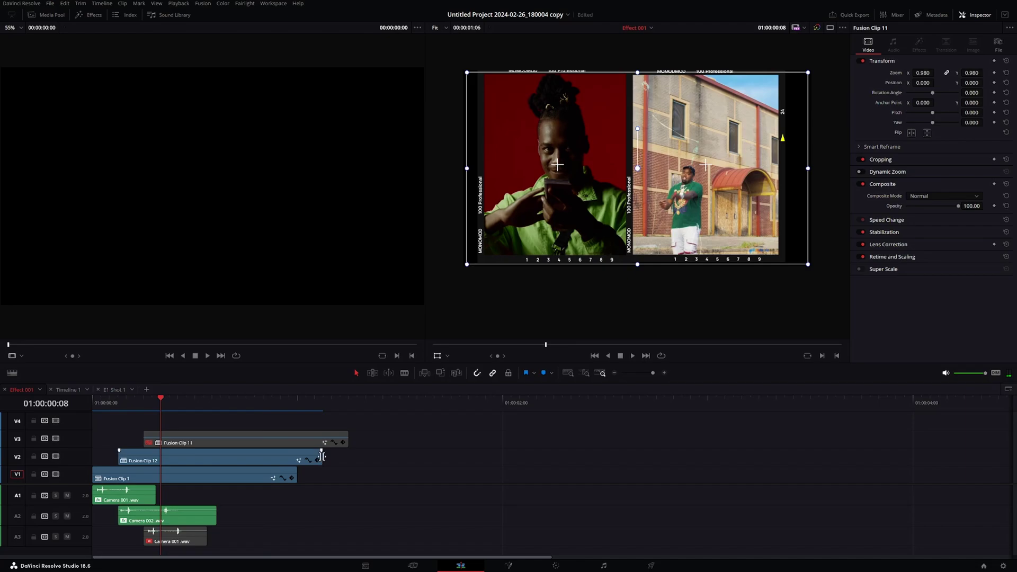
left_click_drag(322, 456, 189, 466)
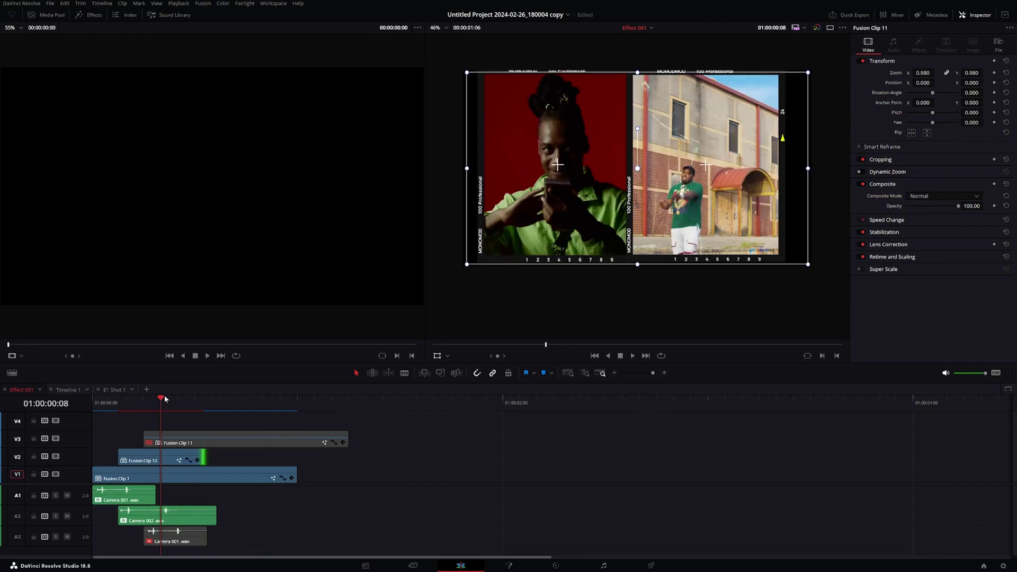
left_click_drag(164, 398, 96, 407)
key("space")
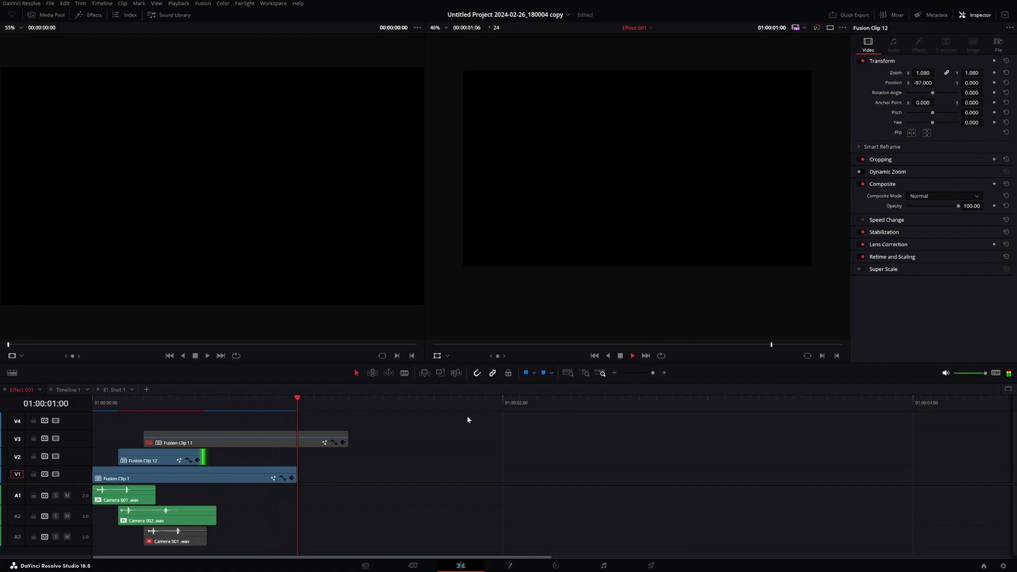
key("space")
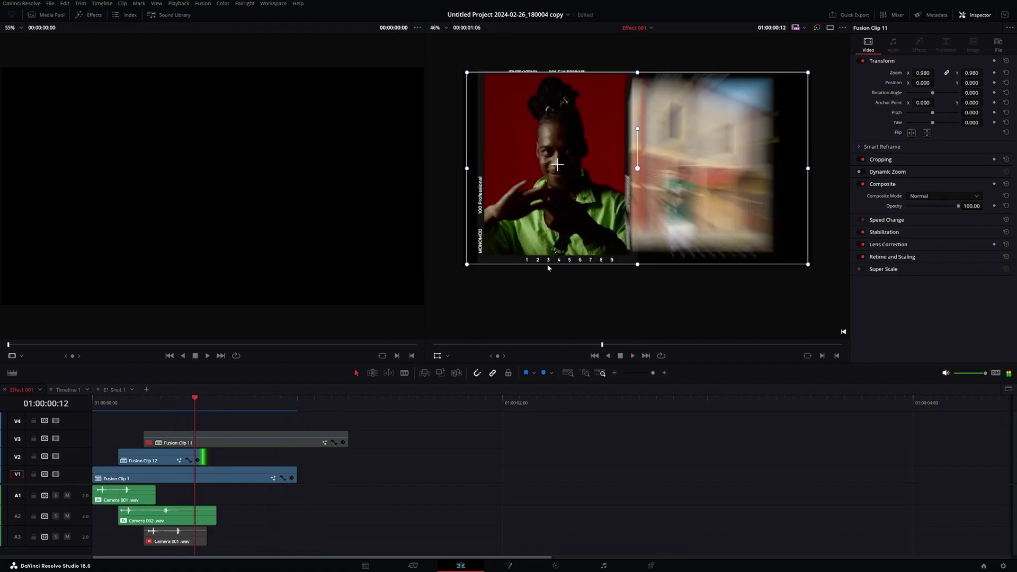
Trim Fusion Clip 1 and the re-enabled Fusion Clip 11 to end level with Fusion Clip 12, and replay the effect
left_click_drag(295, 470, 197, 481)
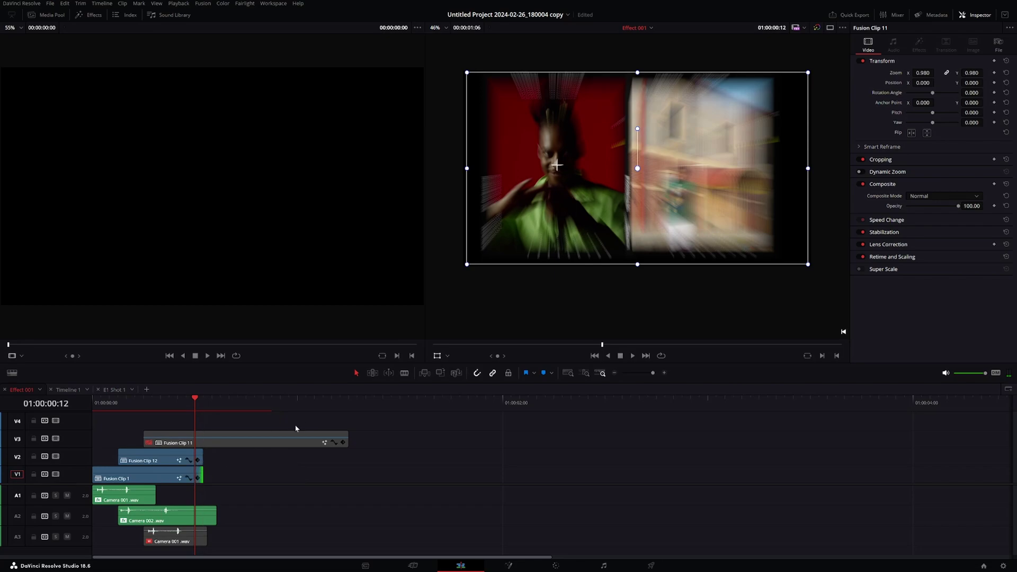
key("d")
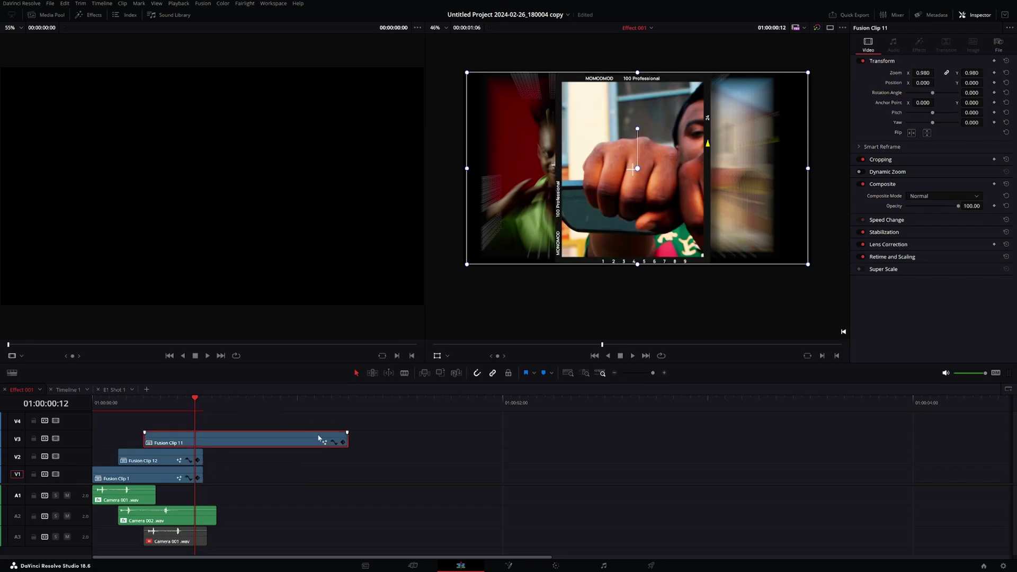
left_click_drag(347, 435, 201, 445)
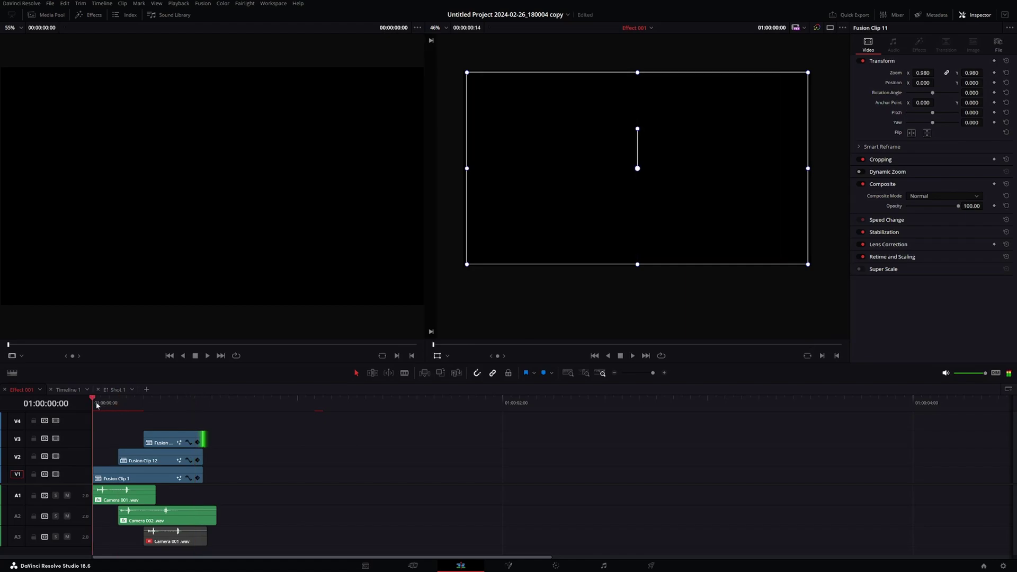
key("Home")
key("space")
key("space")
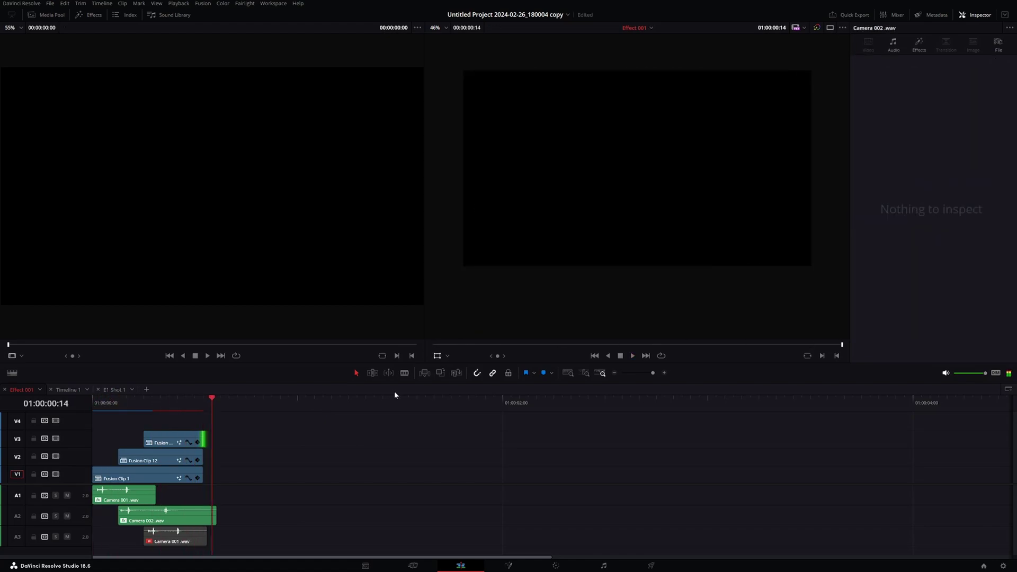
Switch to Timeline 1 and replay the shortened transition up to 01:00:00:22
left_click(68, 390)
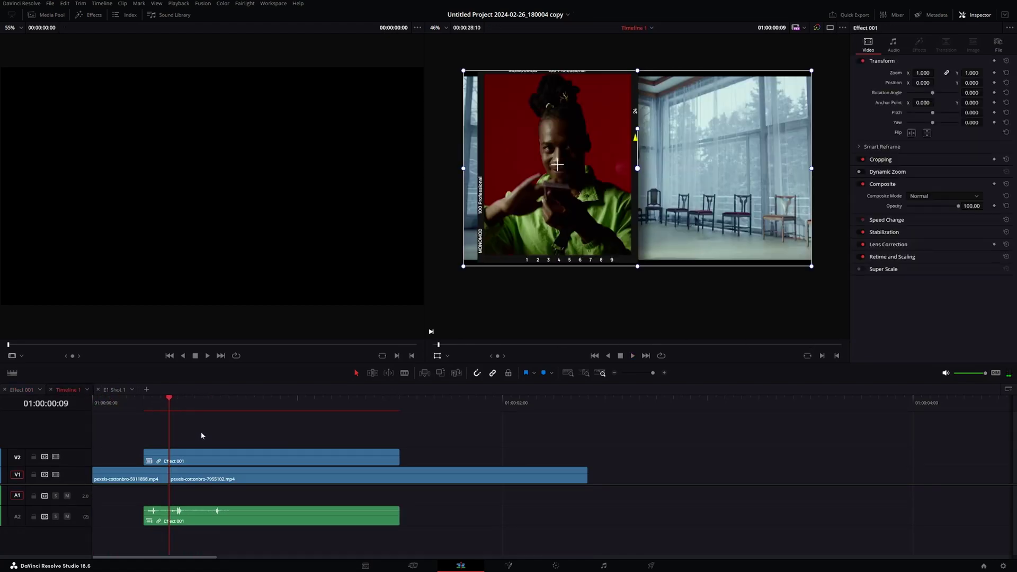
key("space")
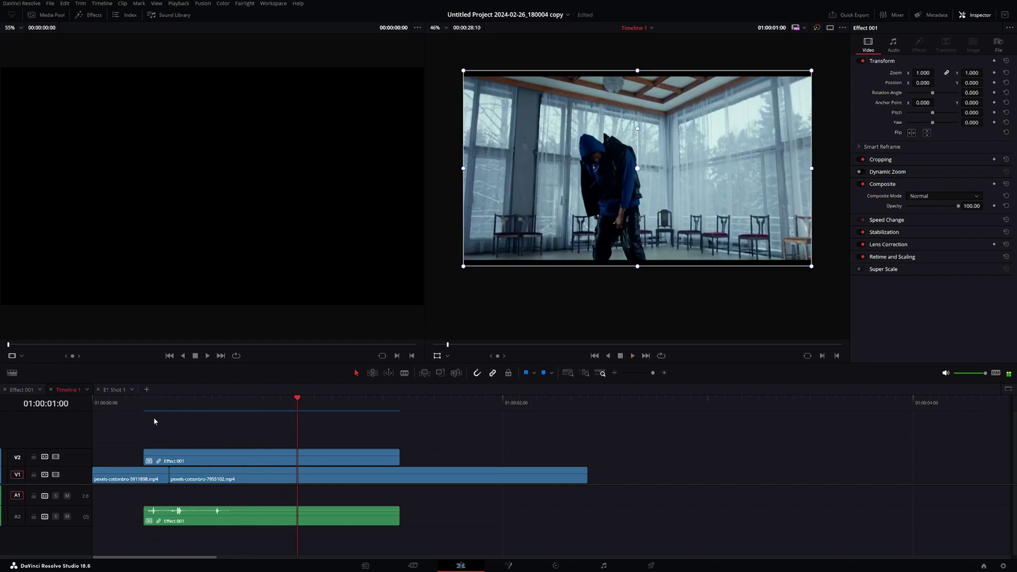
left_click(123, 398)
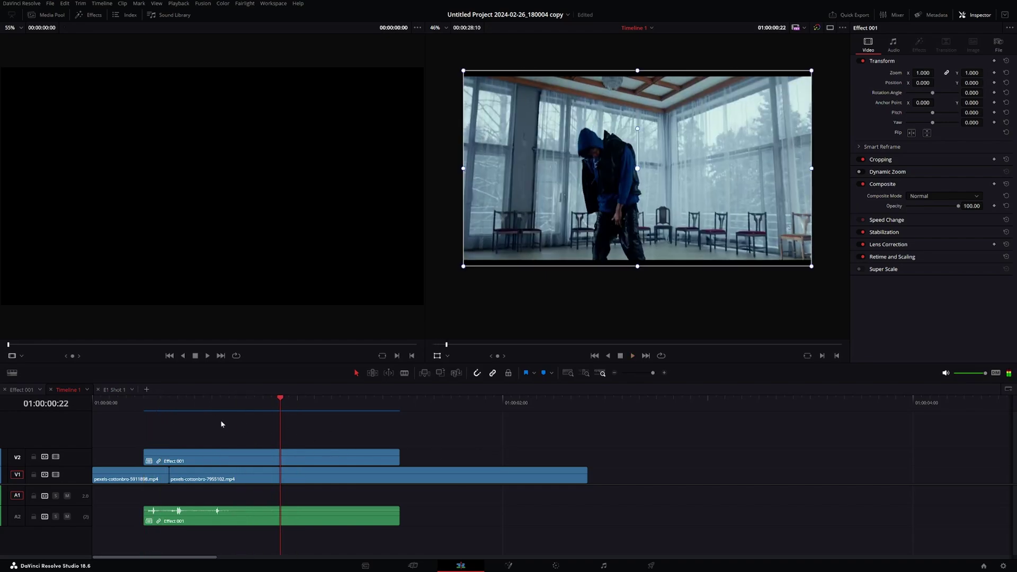
Split the Effect 001 clip at 01:00:00:22, delete its second part with the linked audio, and replay the transition
left_click(290, 459)
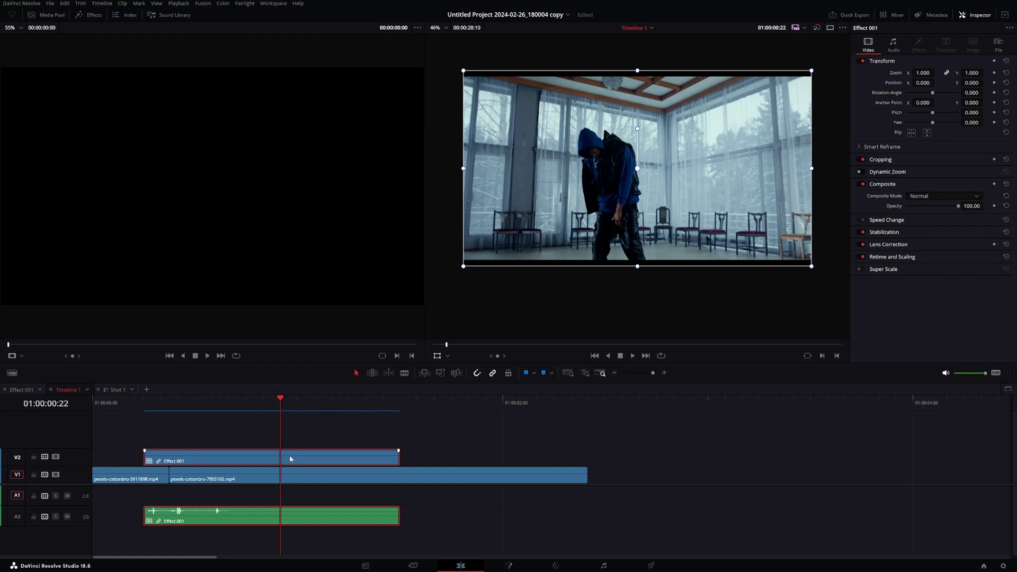
key("ctrl+b")
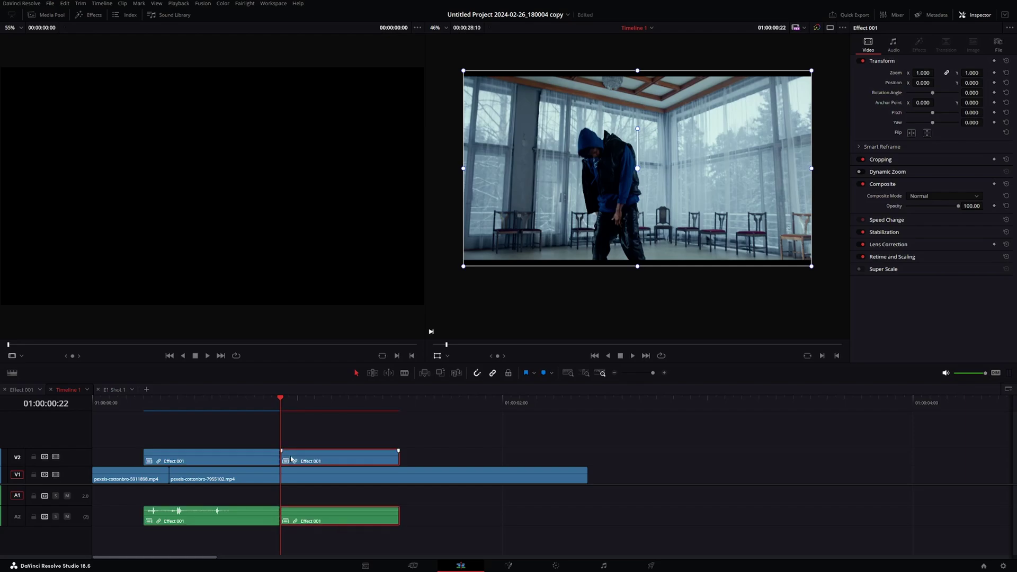
key("Delete")
left_click(131, 401)
key("space")
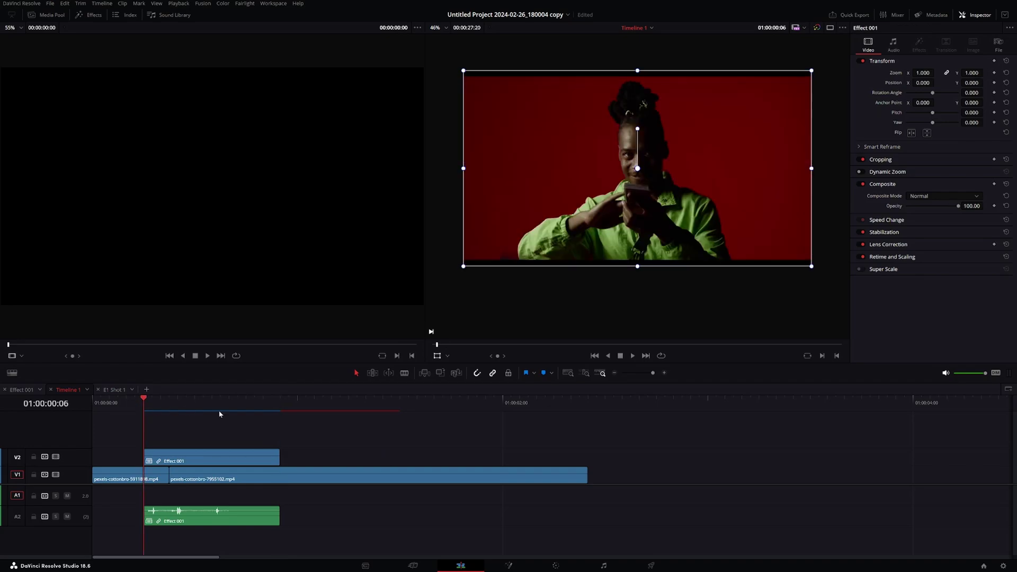